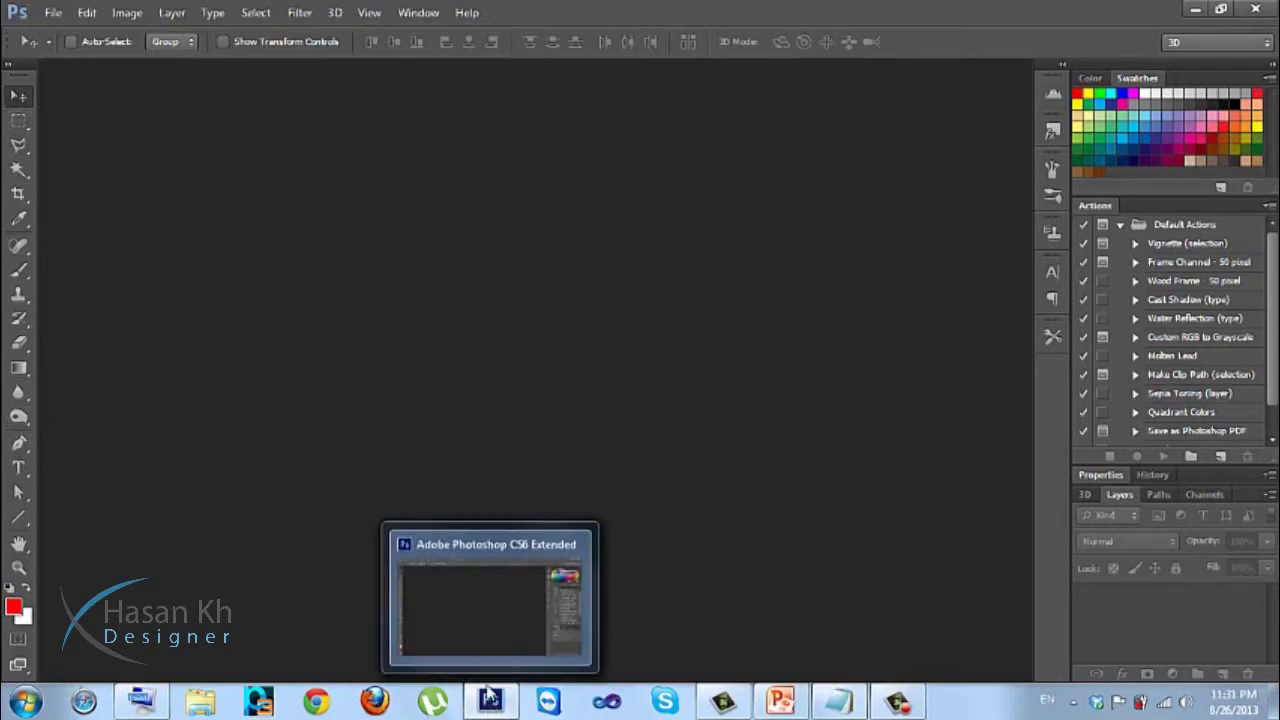
Check the PowerPoint slide, return to Photoshop and compare the options of the Rectangular Marquee, Crop, Brush and Move tools
click(776, 701)
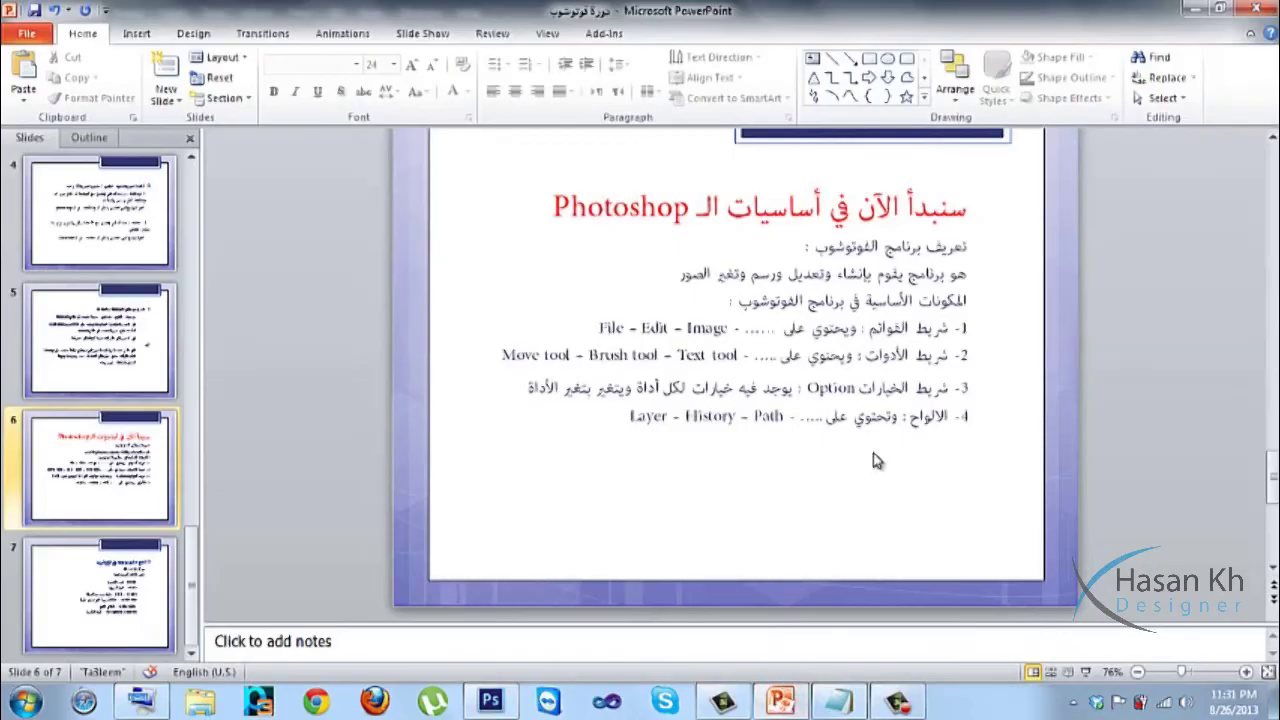
click(490, 701)
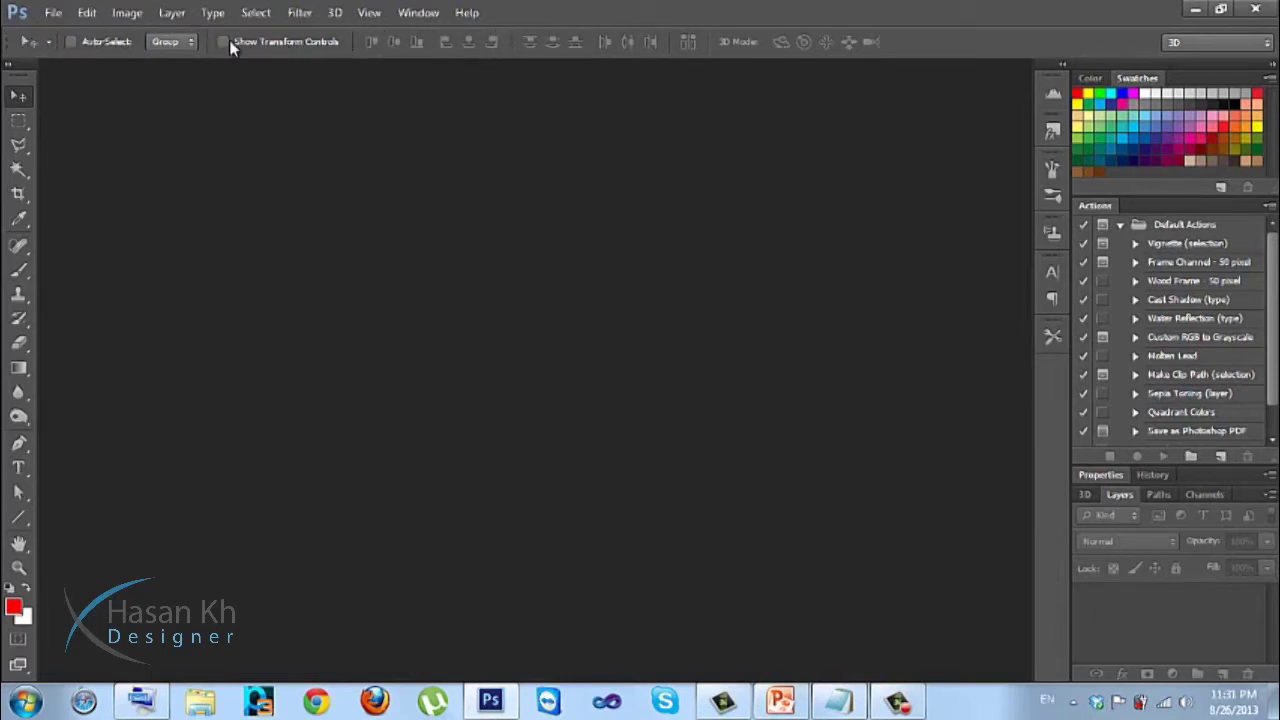
click(18, 121)
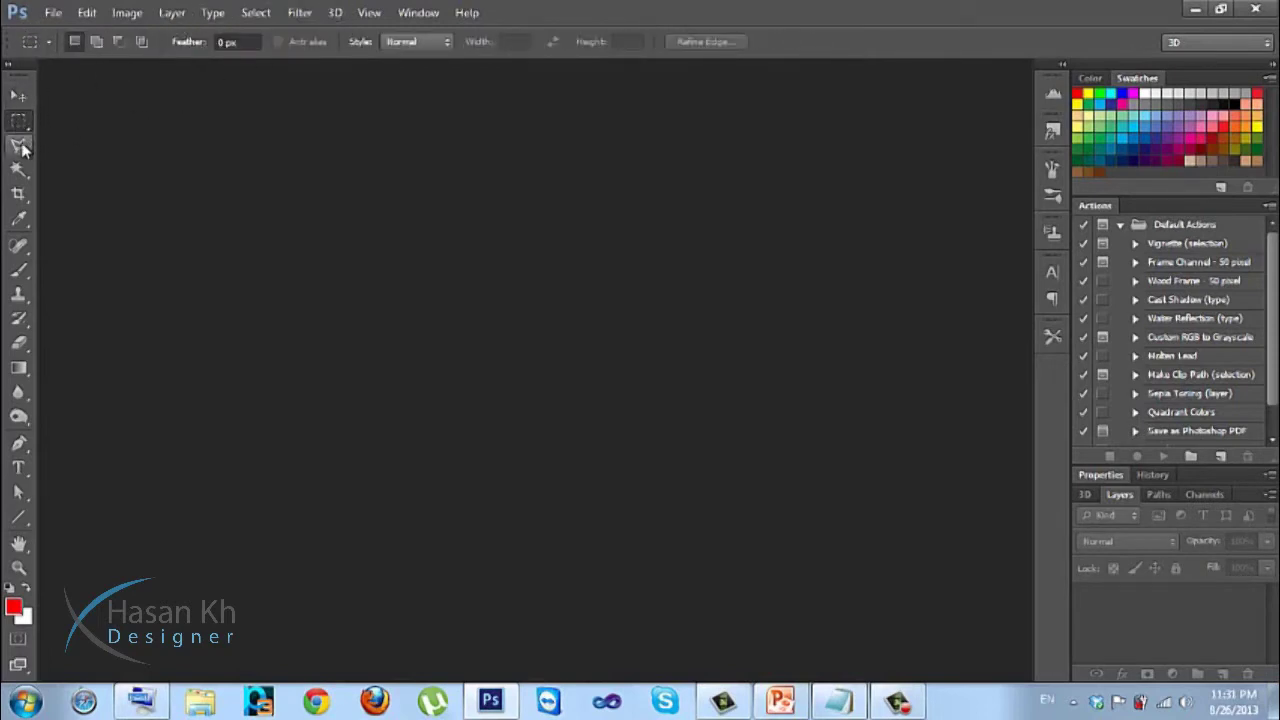
click(18, 193)
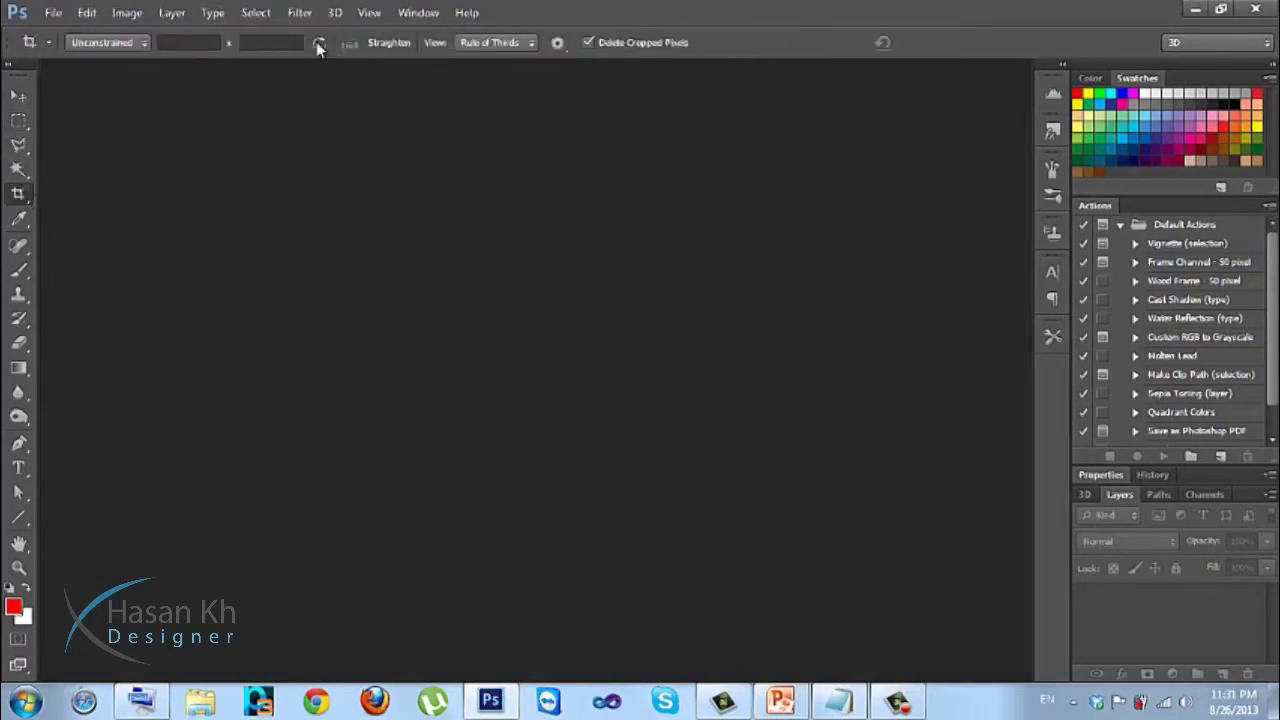
click(20, 270)
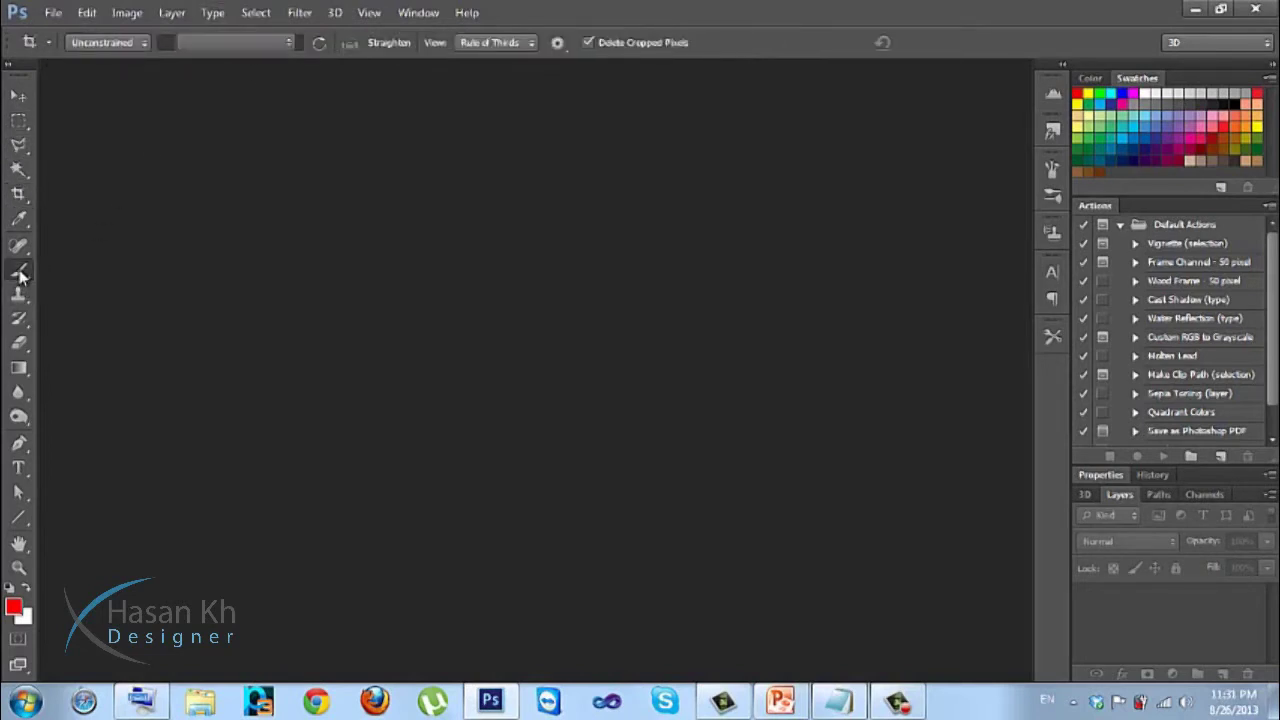
click(34, 95)
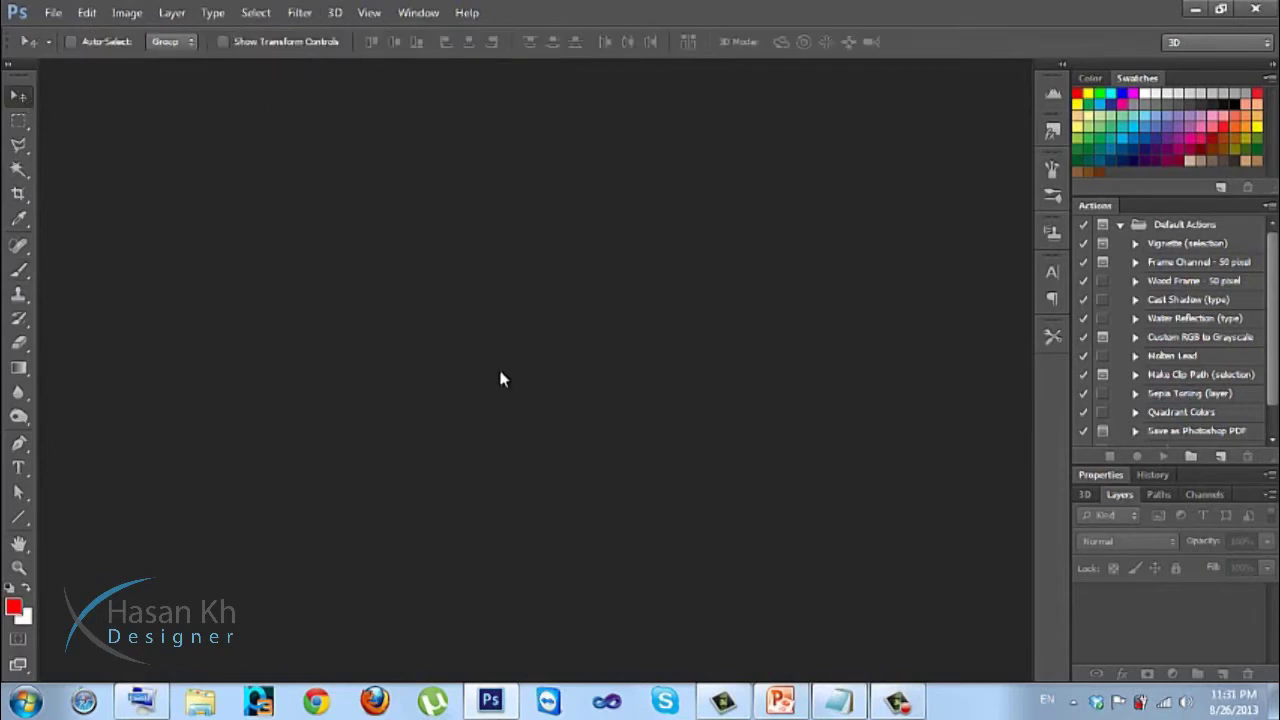
Review the slide's fourth point about the Layer, History and Path panels in PowerPoint, and return to Photoshop
click(780, 700)
drag(950, 412, 660, 416)
click(823, 453)
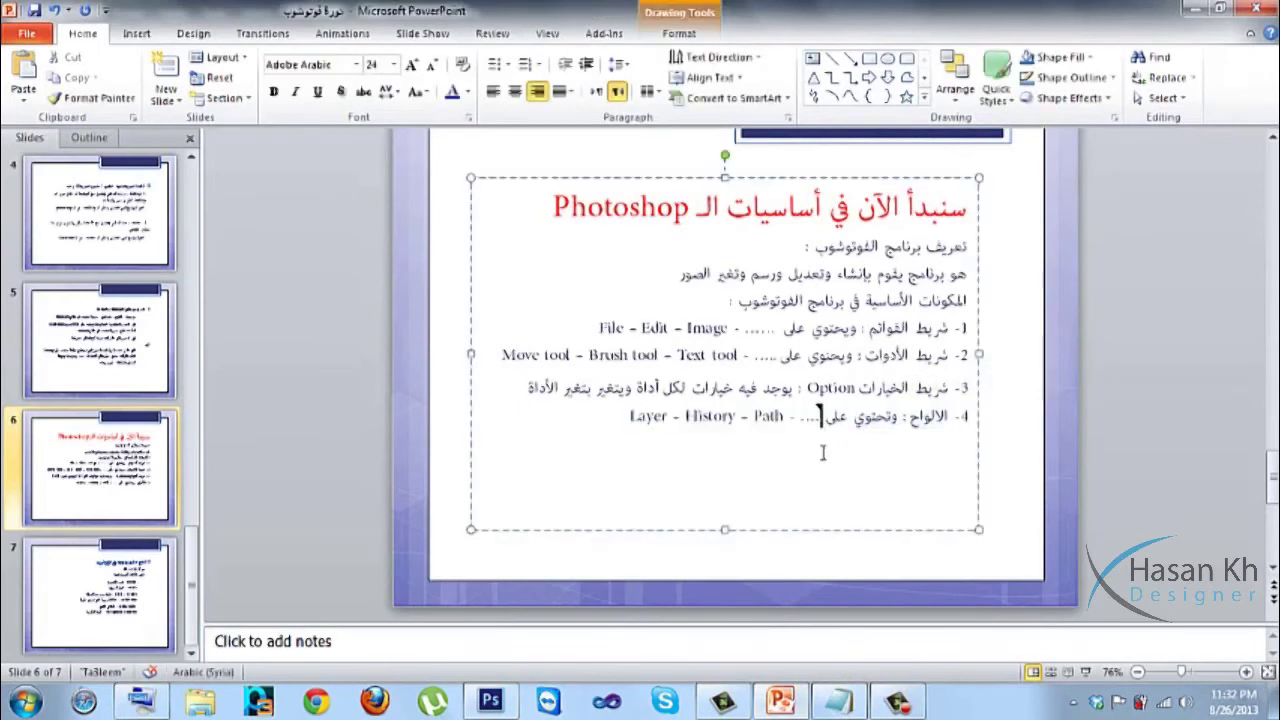
click(1047, 463)
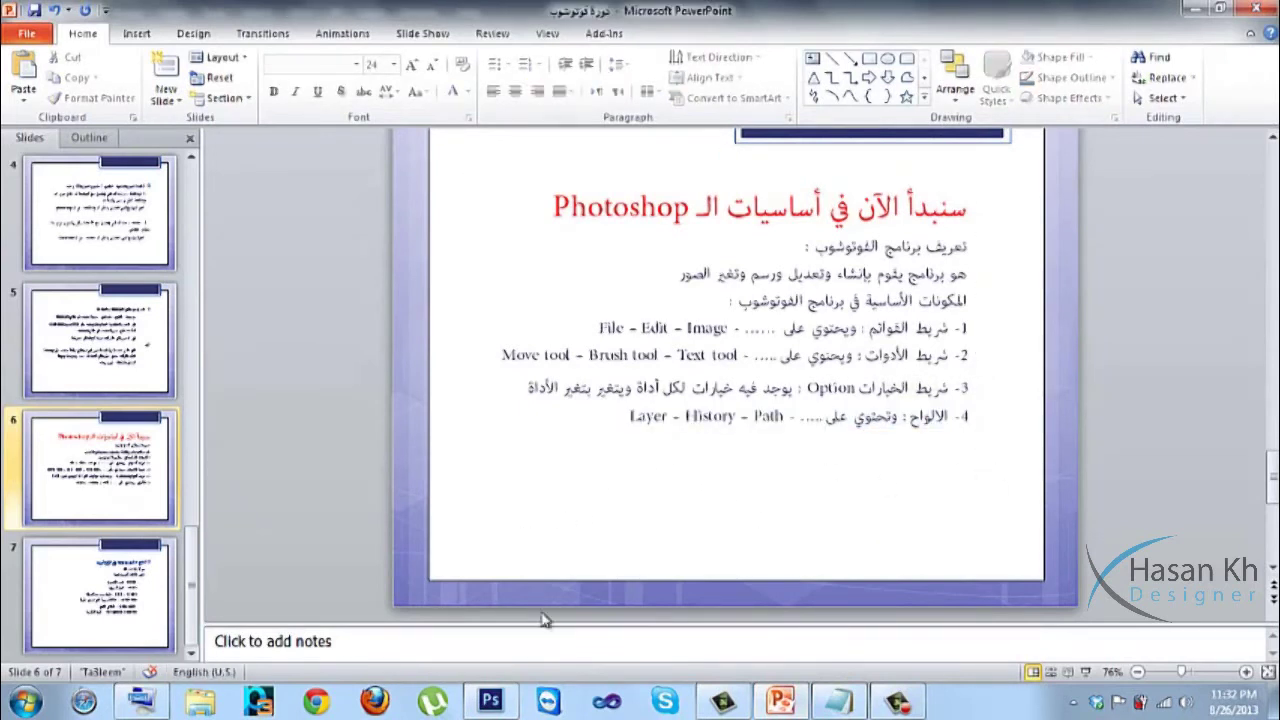
mouse_move(490, 705)
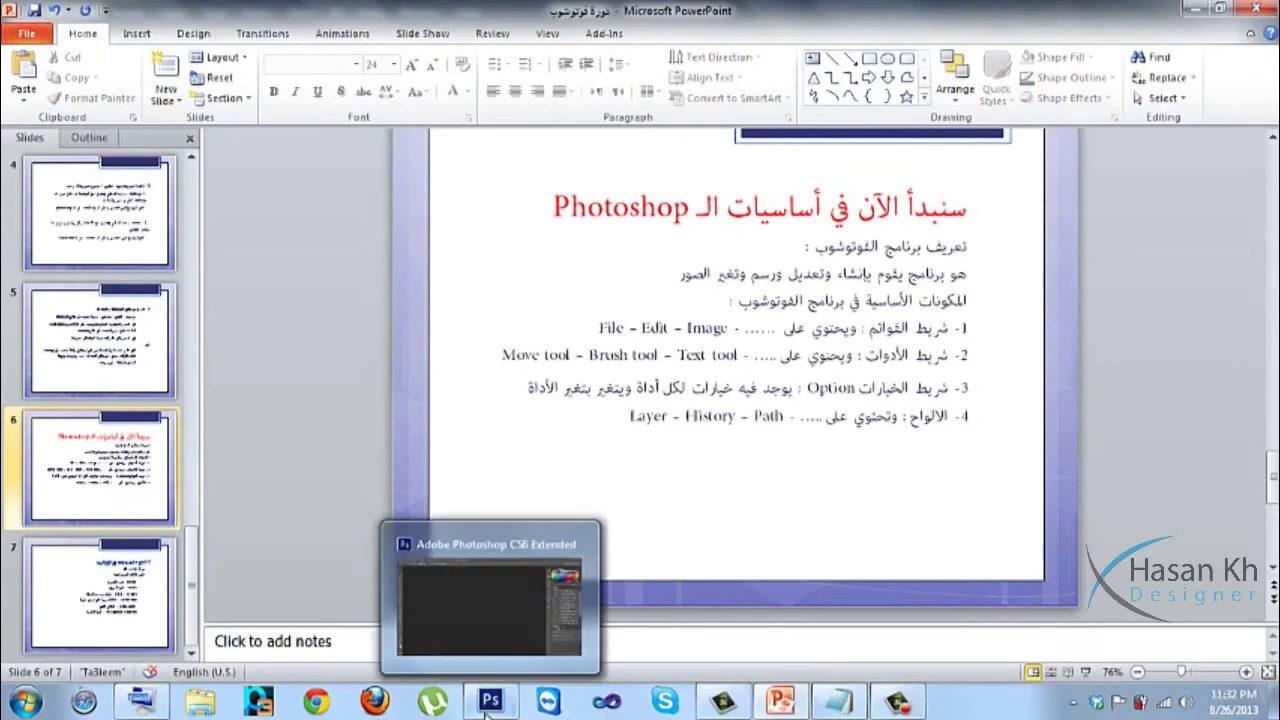
click(500, 595)
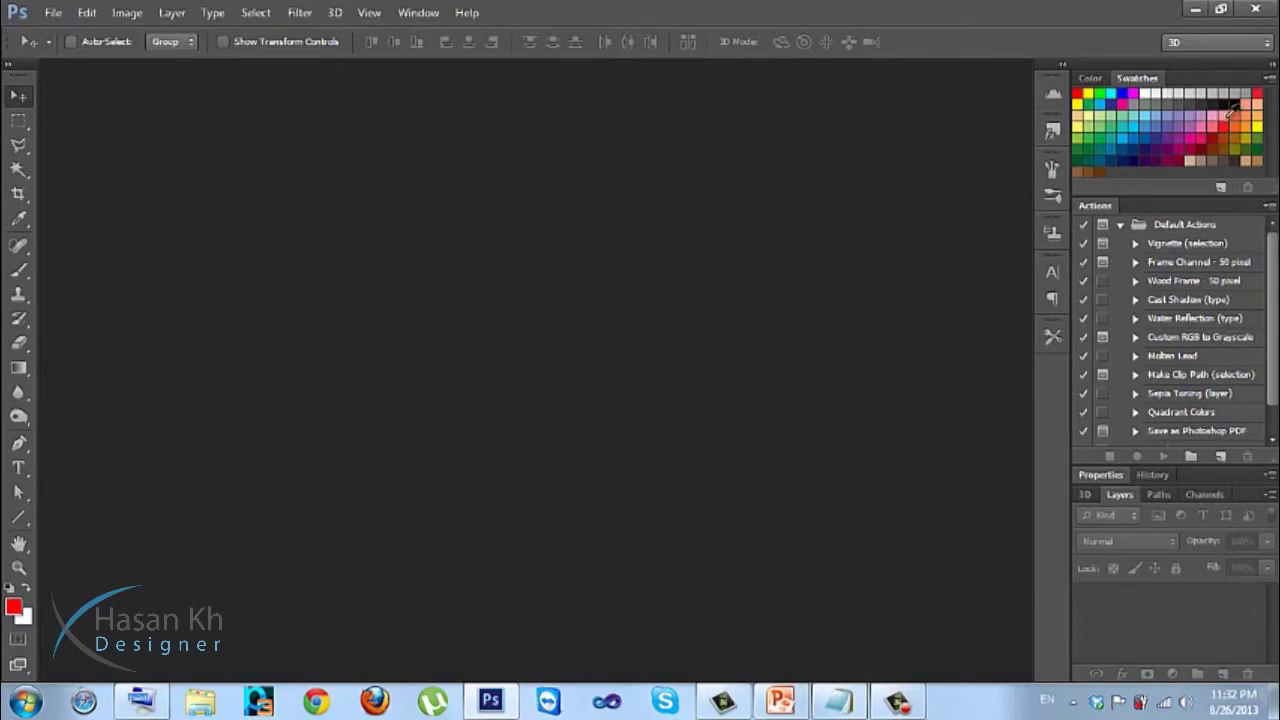
Set the red component of the foreground colour to 0 with the RGB colour controls
click(1082, 80)
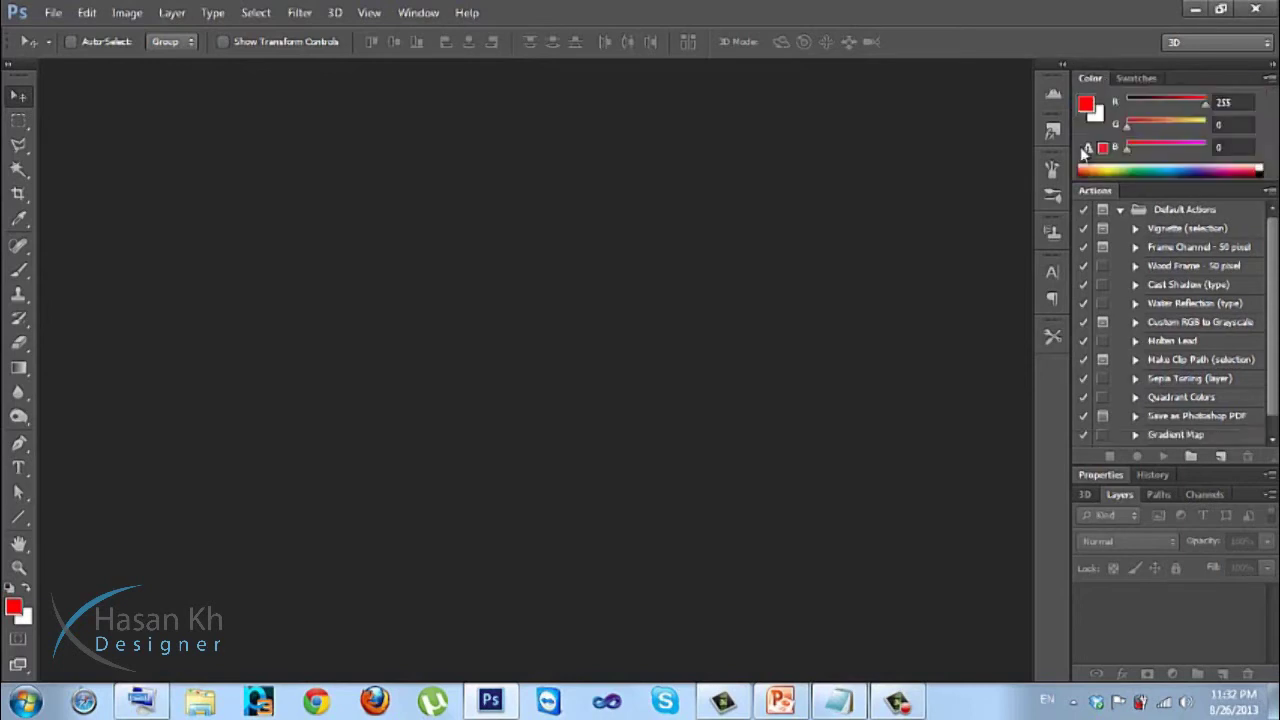
click(1213, 101)
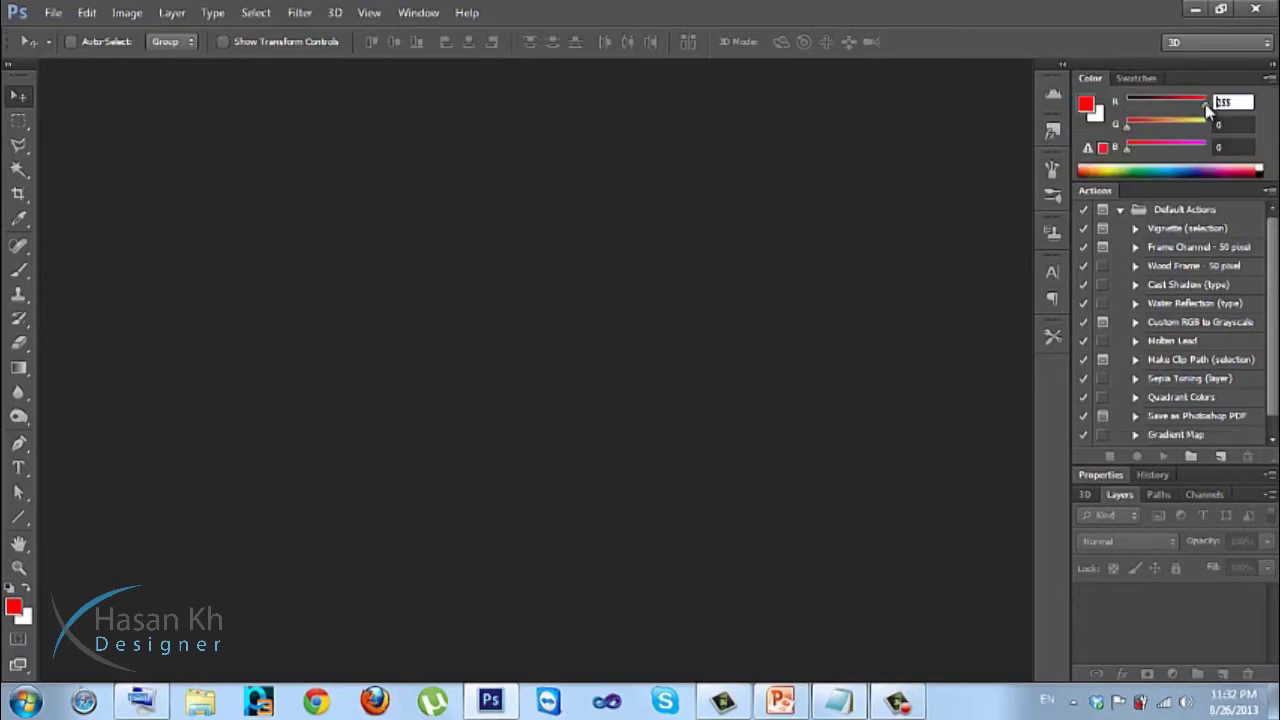
text(0)
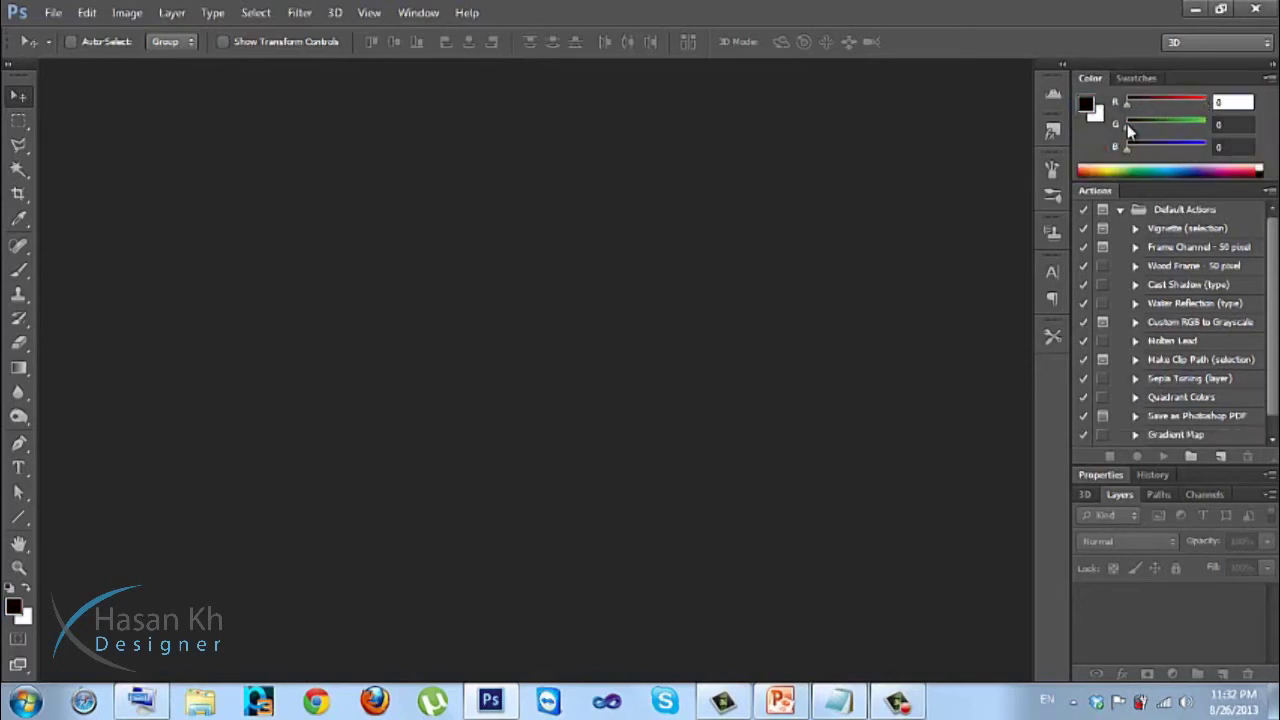
drag(1128, 103, 1134, 103)
Pick the pure blue swatch as foreground colour and reduce its blue component to 0
click(1152, 80)
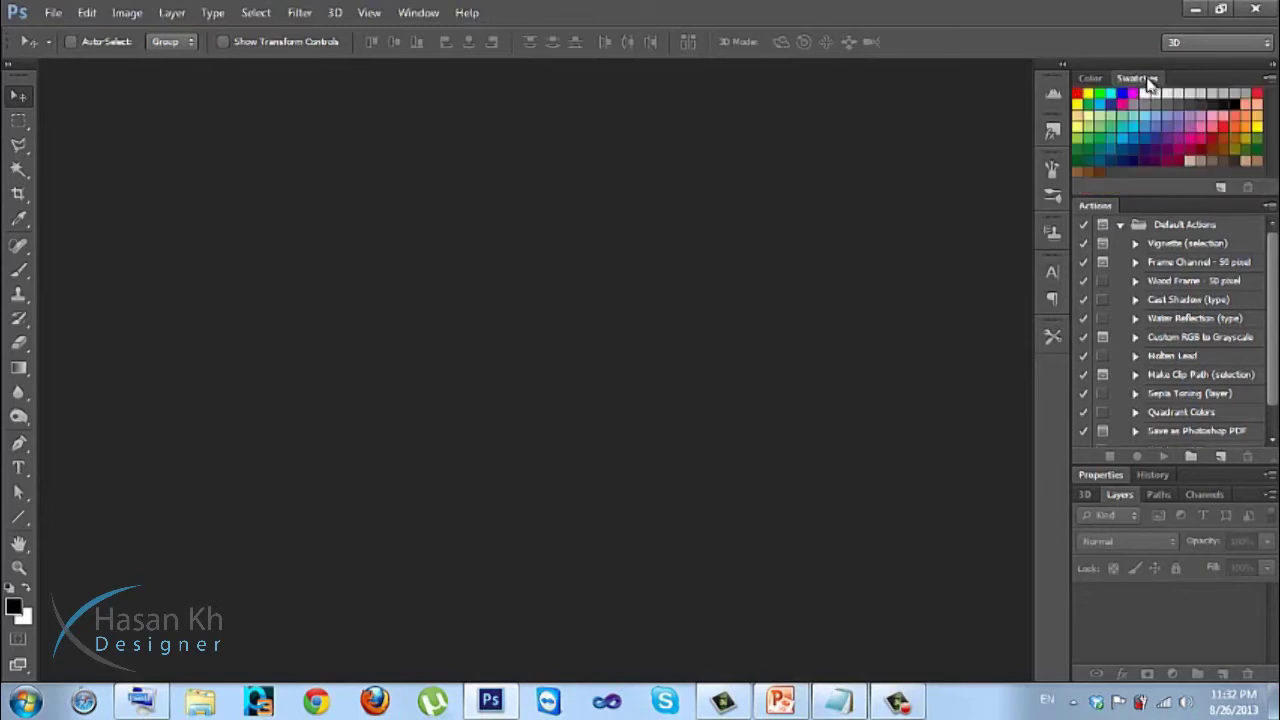
click(1099, 93)
click(1121, 93)
click(1090, 78)
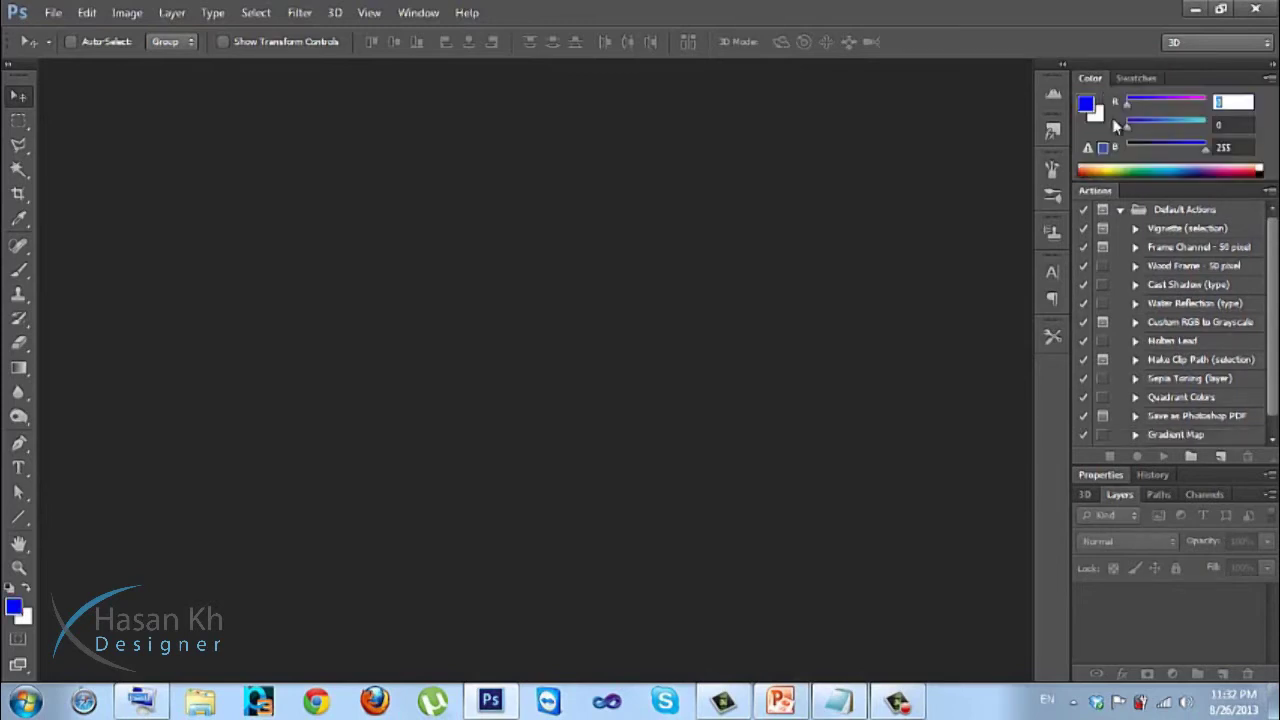
drag(1206, 150, 1136, 150)
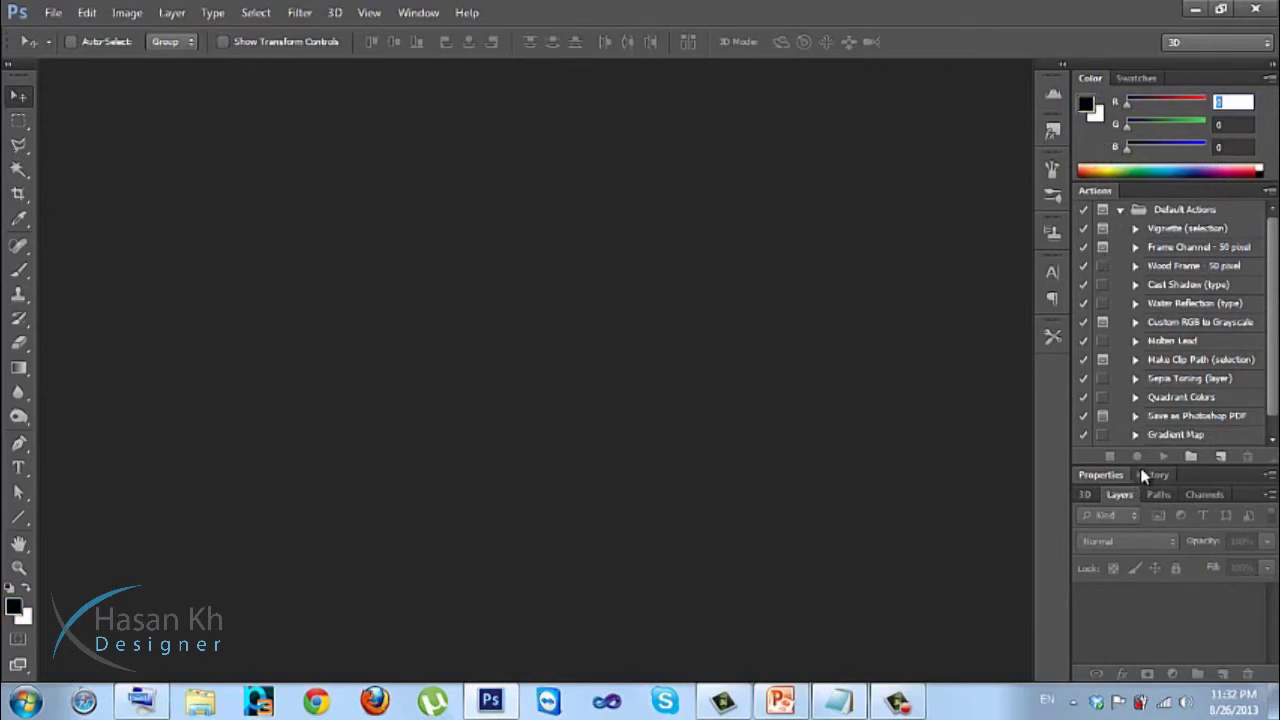
Enlarge the panel group holding Layers, and look through its Paths, Channels and 3D panels
drag(1137, 468, 1136, 322)
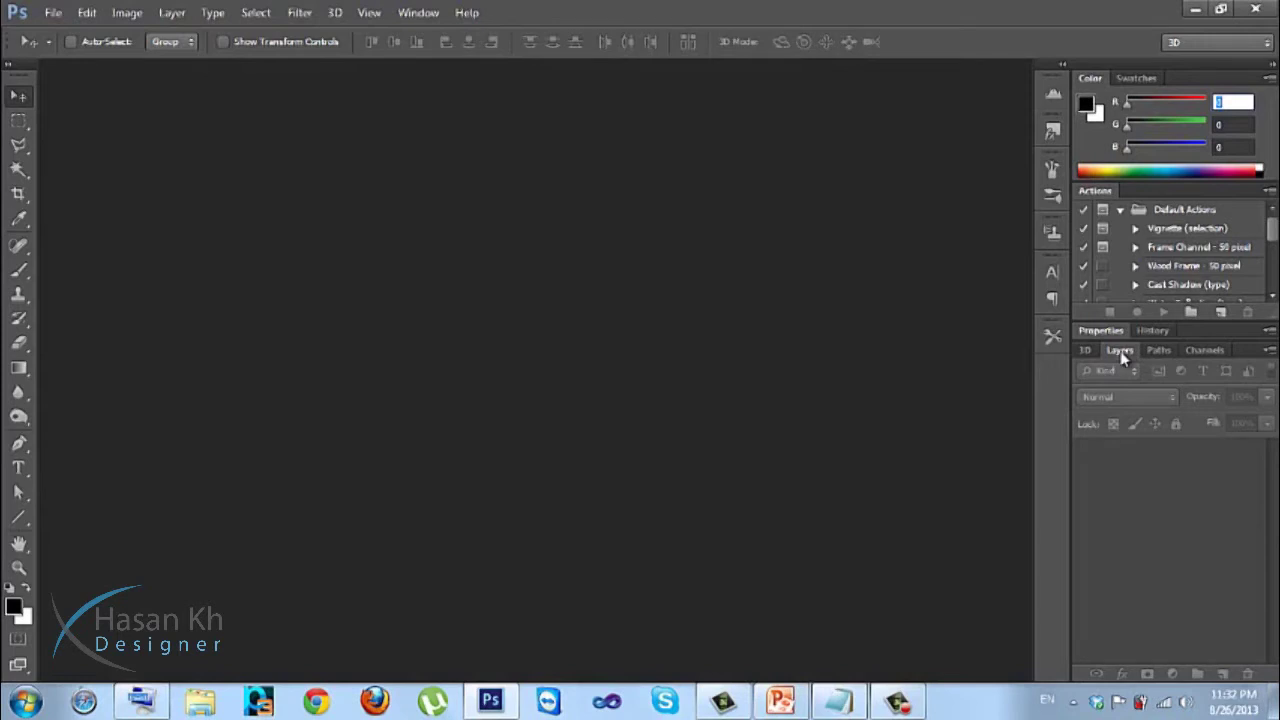
click(1159, 353)
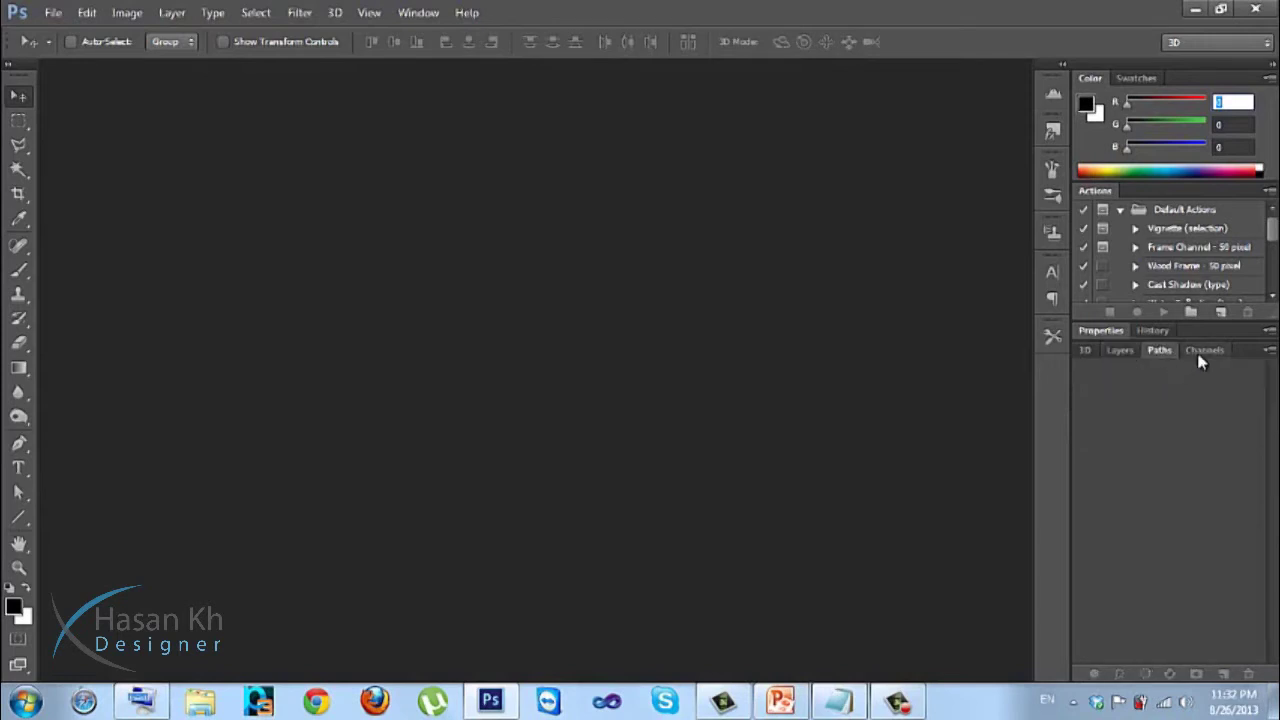
click(1204, 351)
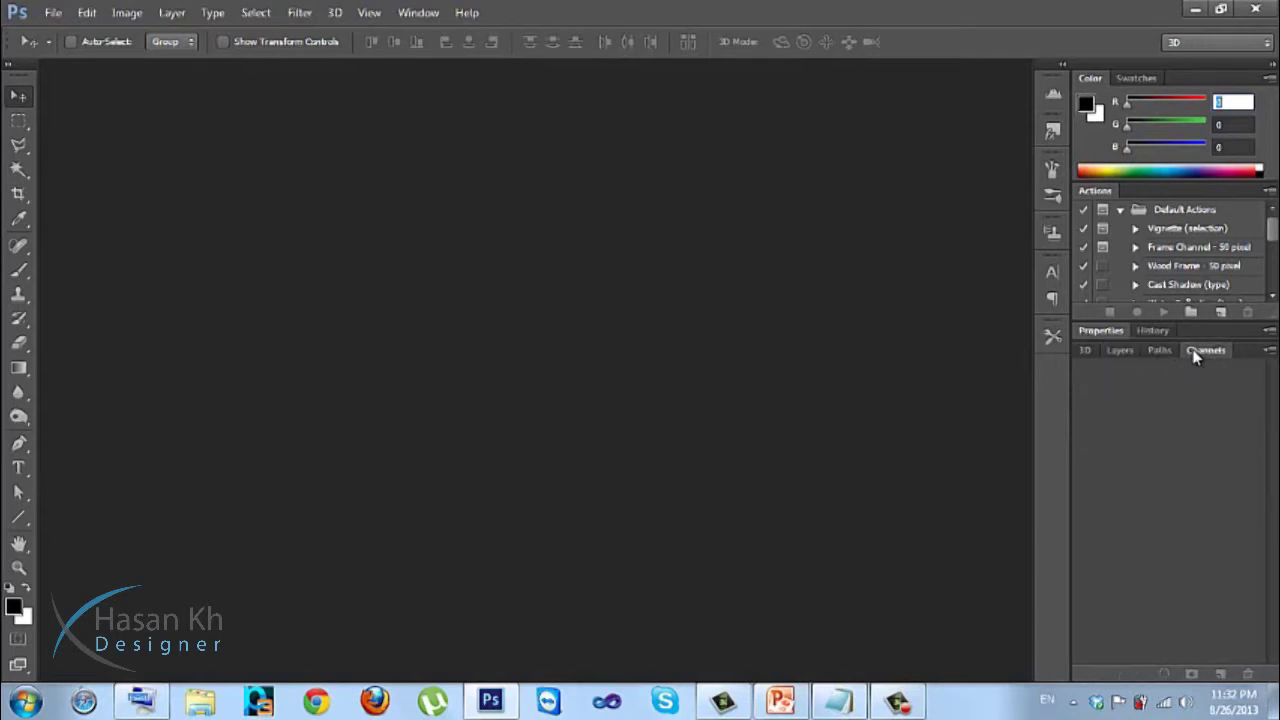
click(1084, 352)
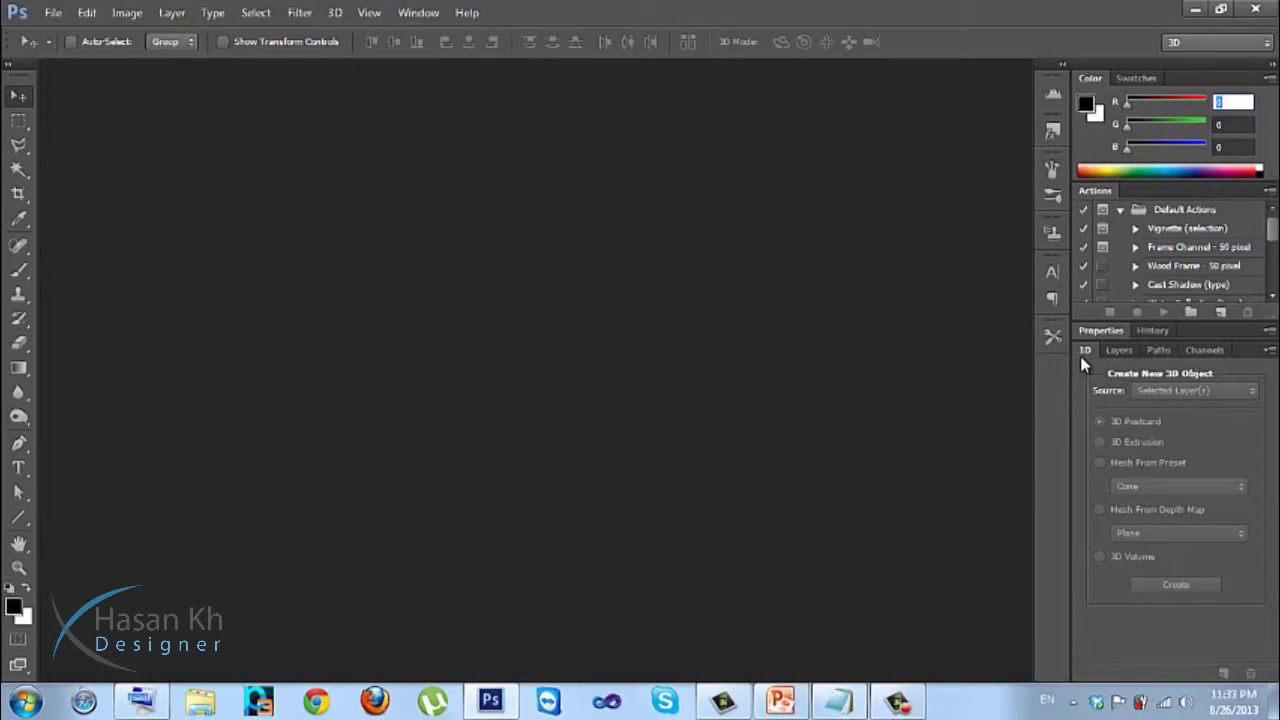
Examine the collapsed Histogram panel and the list of panels that can be shown or hidden
click(1052, 132)
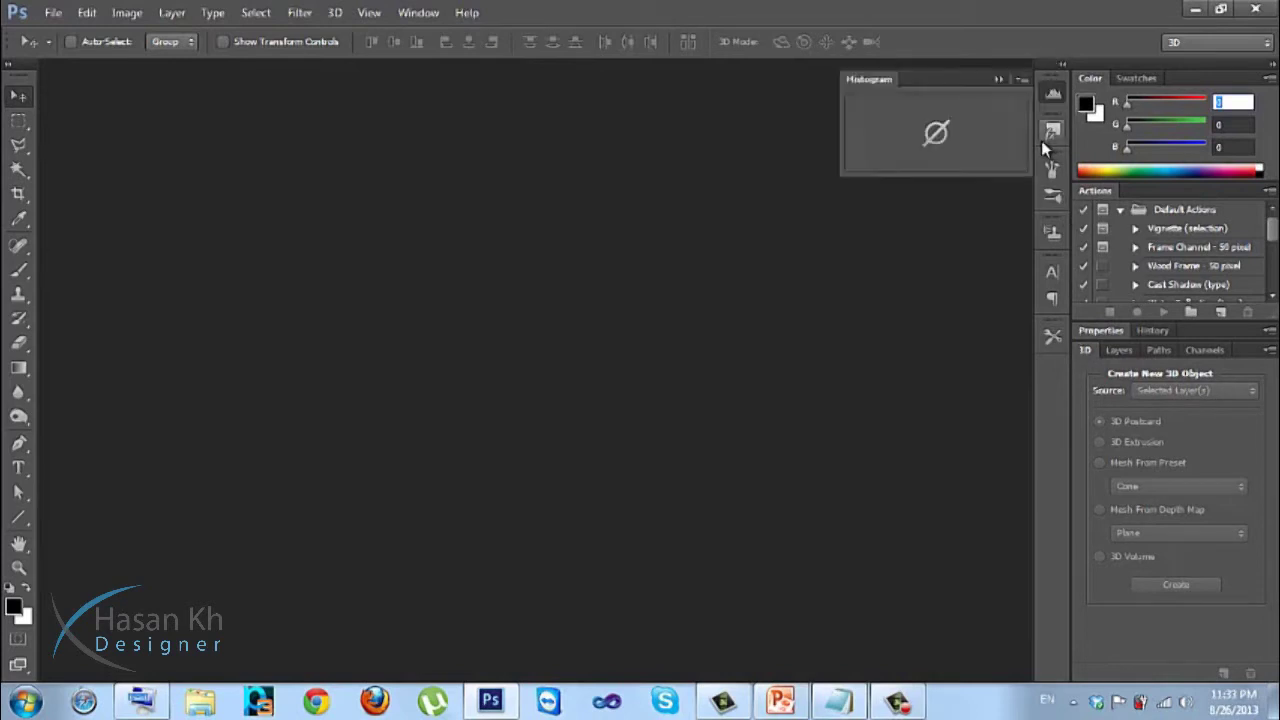
click(1052, 94)
click(1055, 96)
click(1055, 96)
click(420, 11)
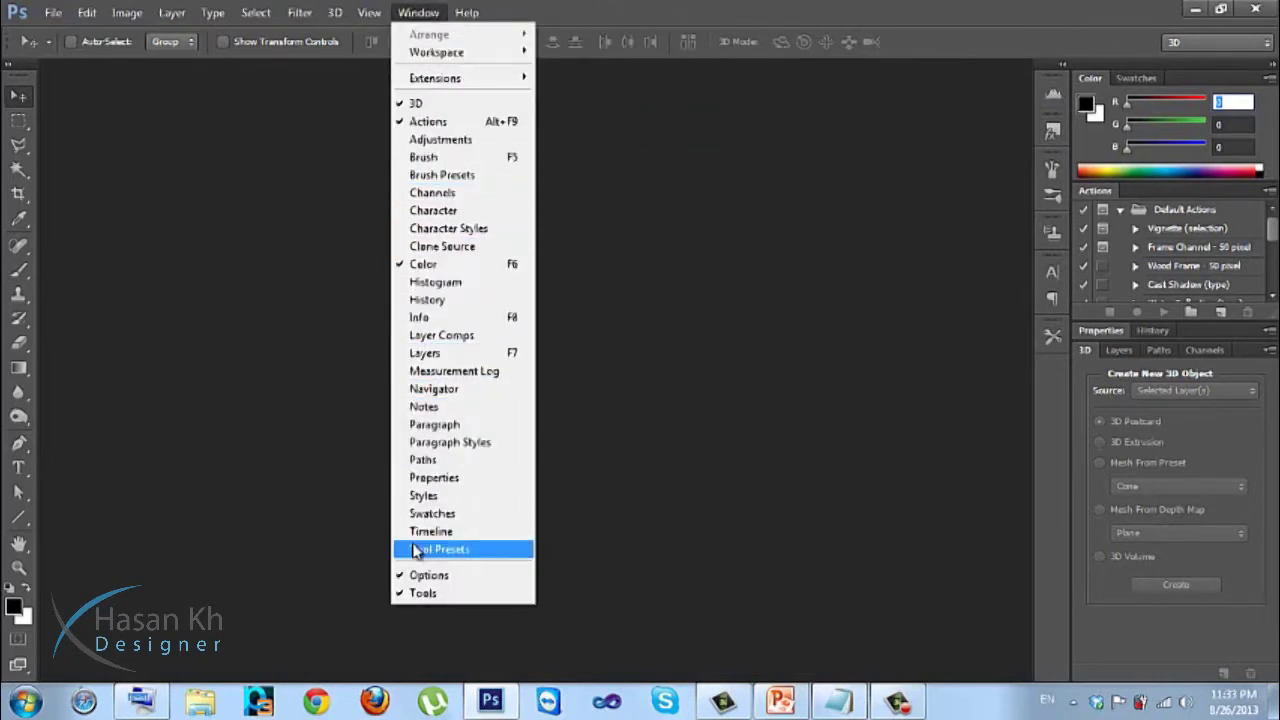
click(420, 10)
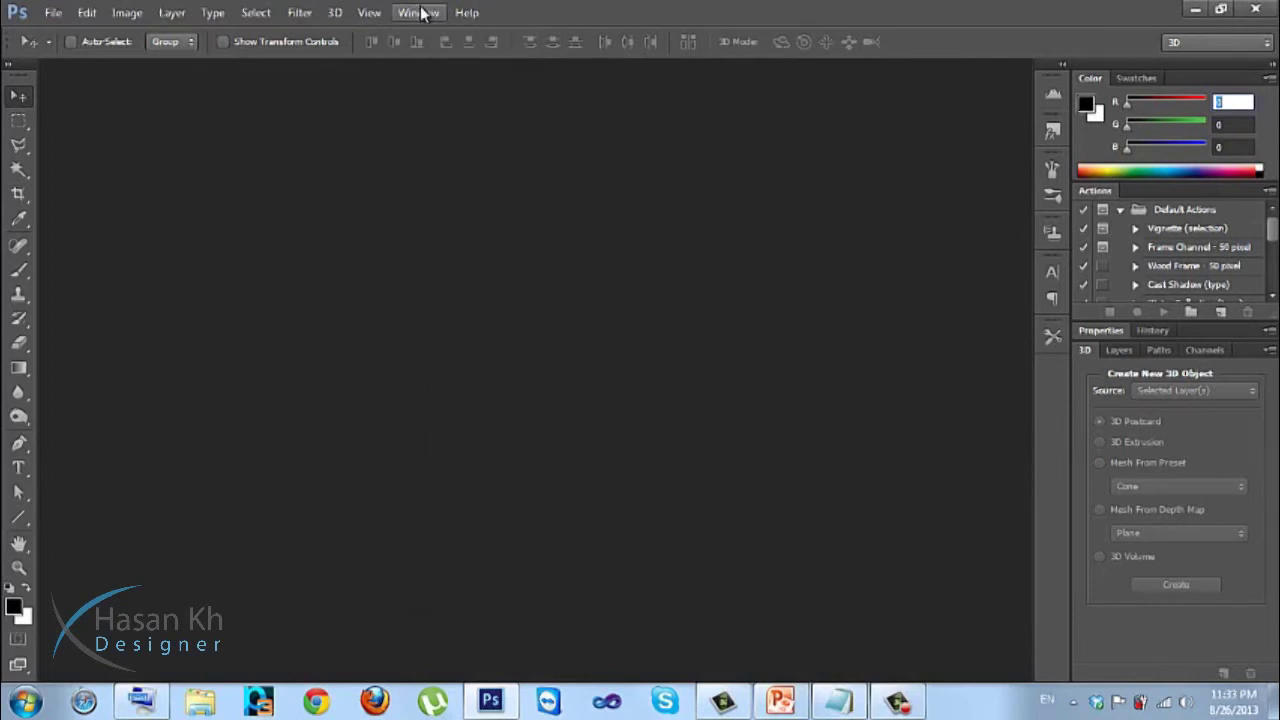
Read slide 7 in PowerPoint about creating a new project and its settings, and return to Photoshop
click(788, 700)
scroll(660, 487, down, 1)
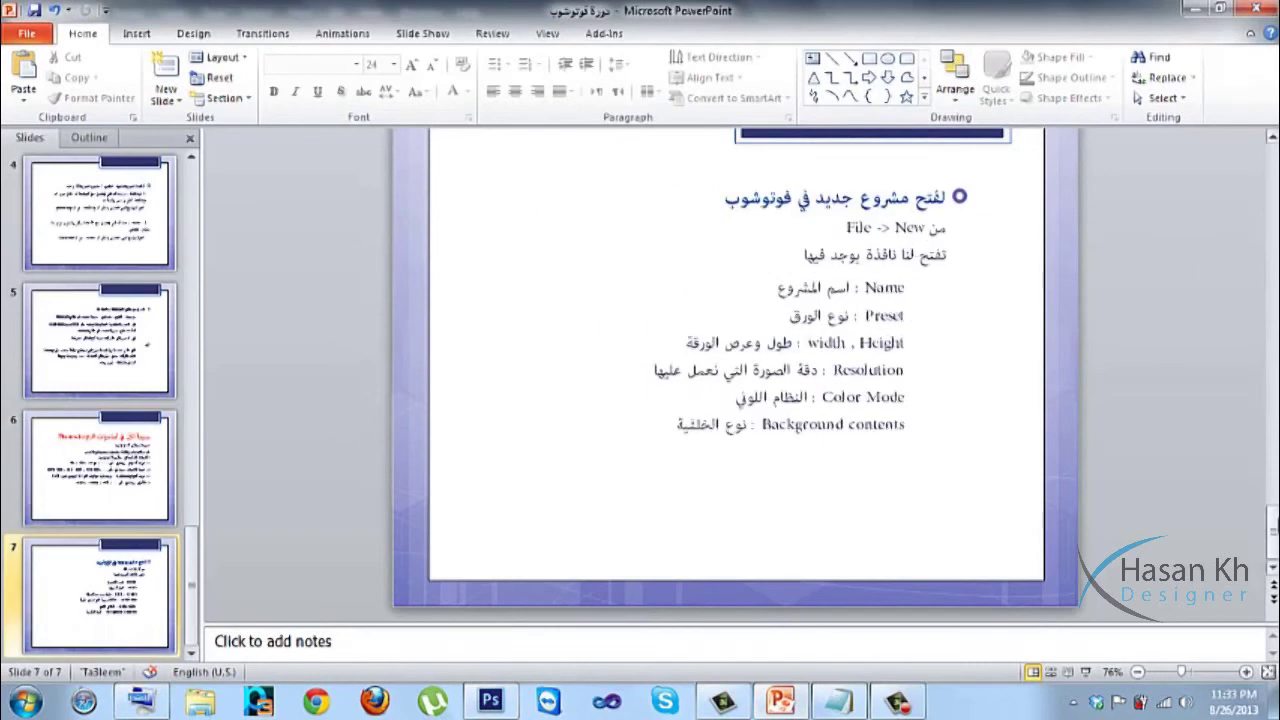
click(1270, 524)
click(496, 700)
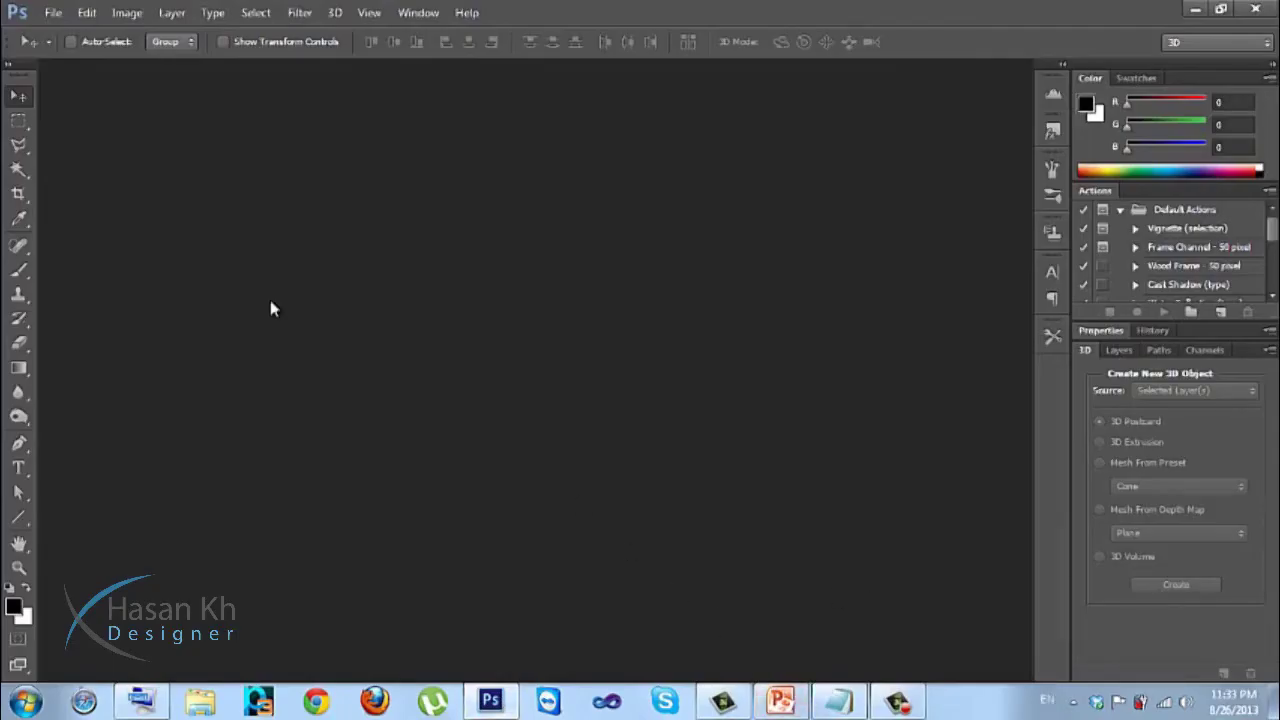
click(54, 13)
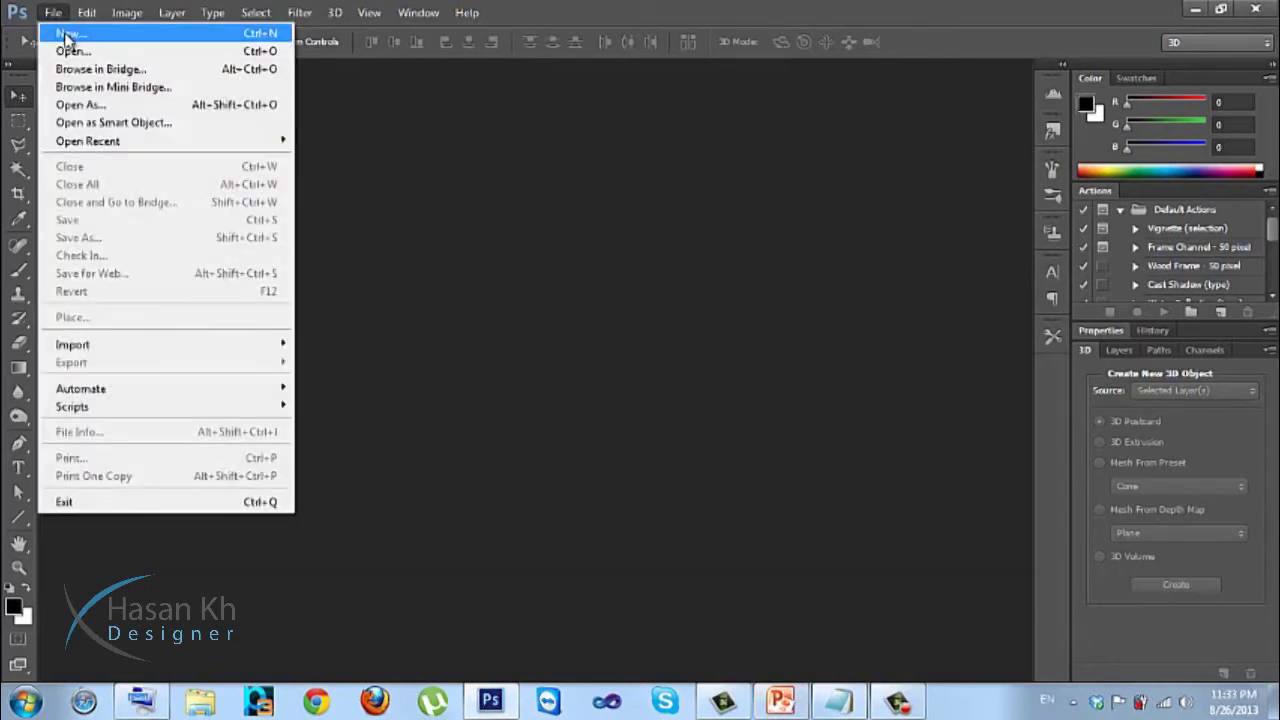
click(66, 35)
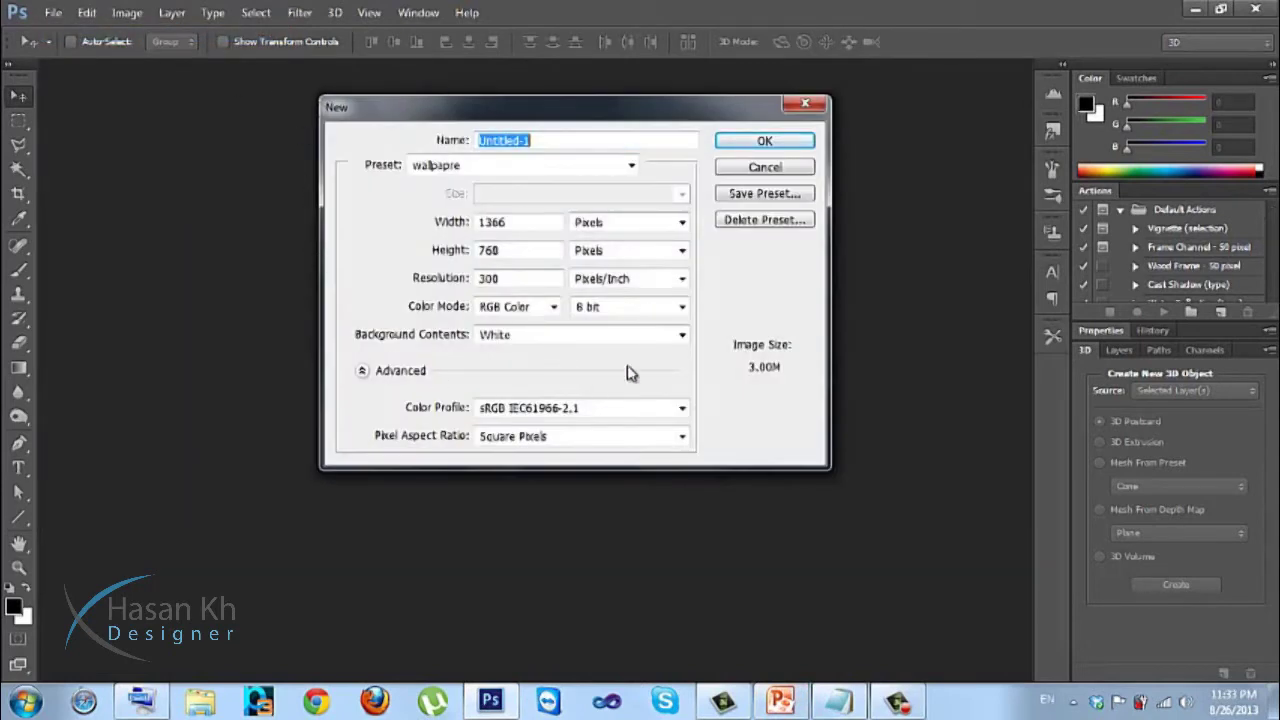
click(795, 141)
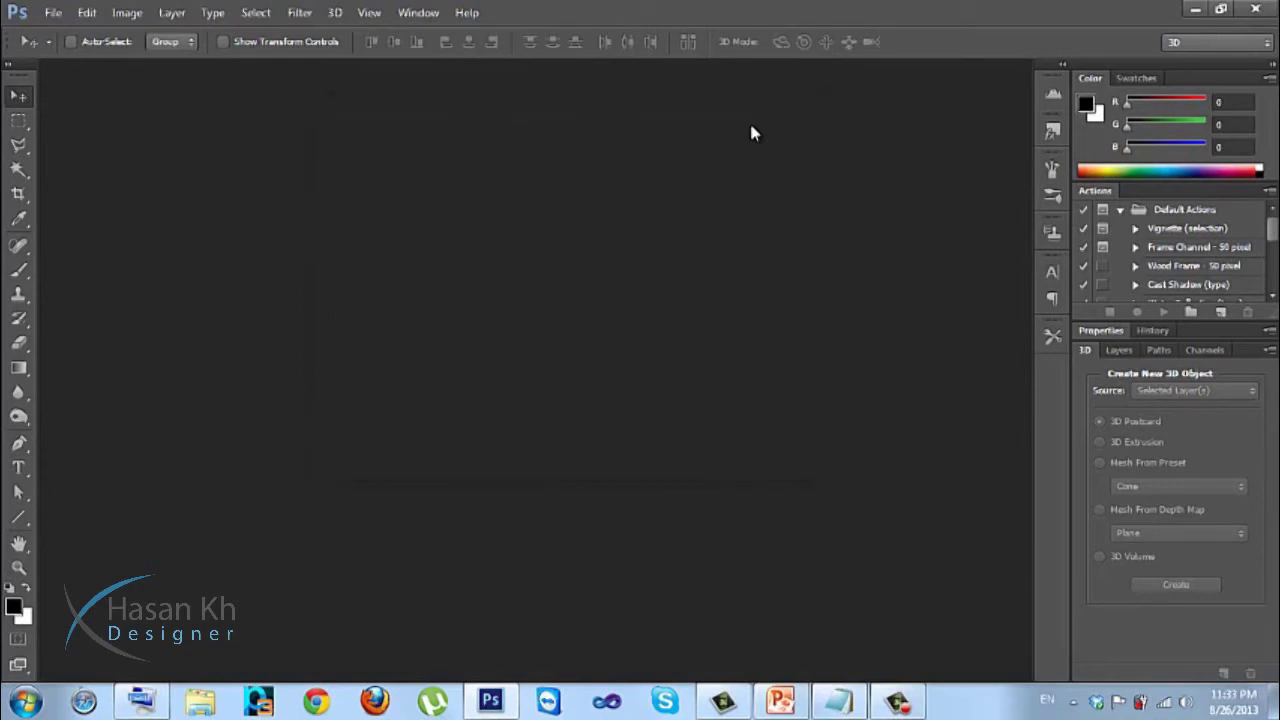
key(ctrl+n)
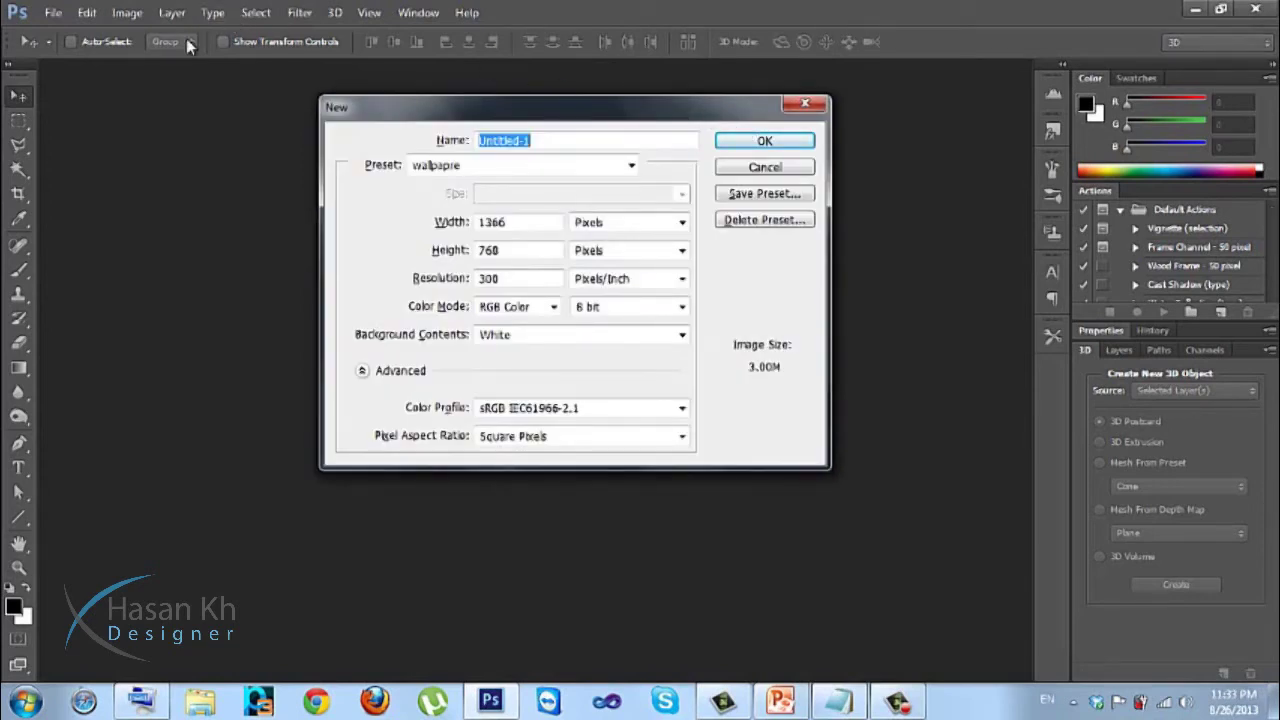
key(Escape)
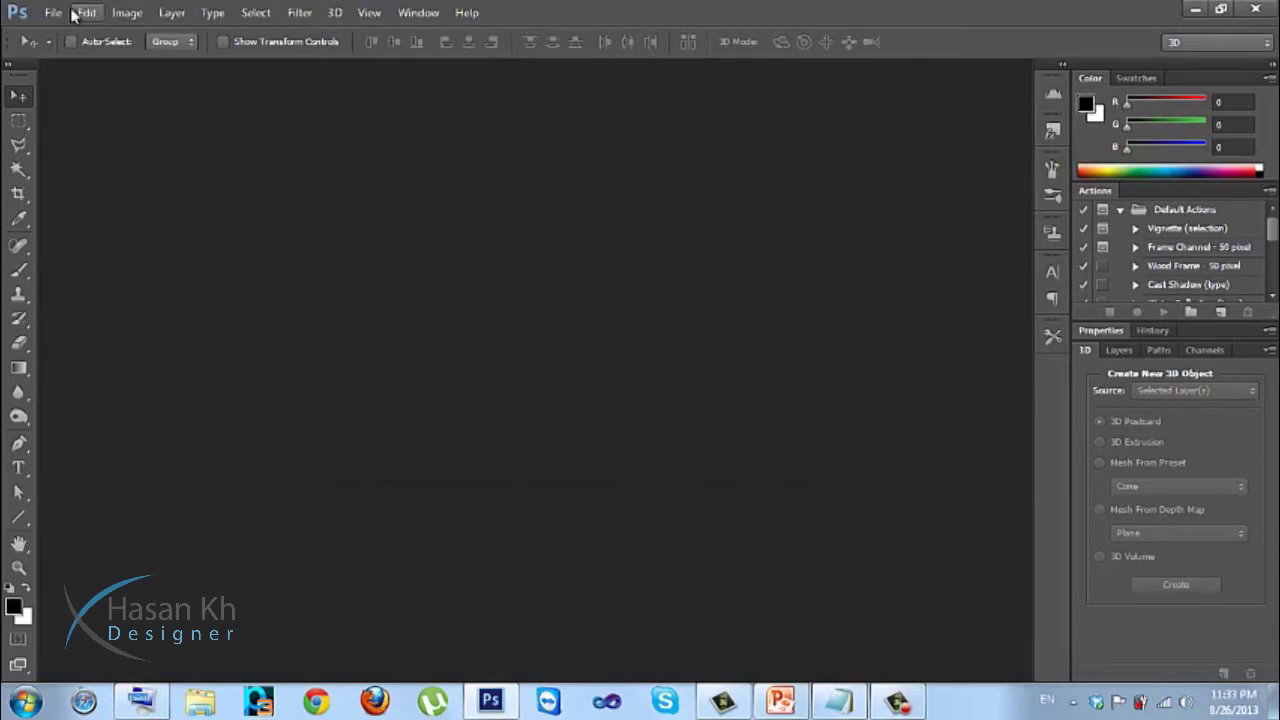
Start a new document and choose the U.S. Paper preset for it
click(53, 12)
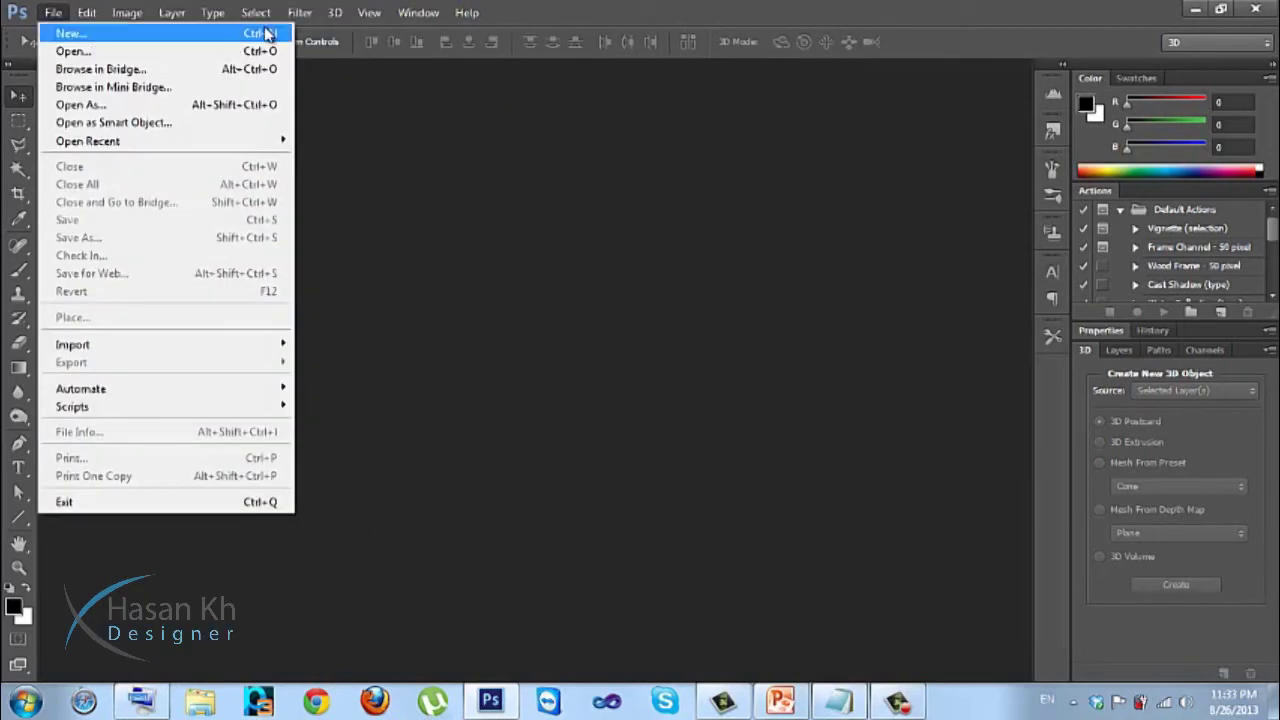
click(453, 197)
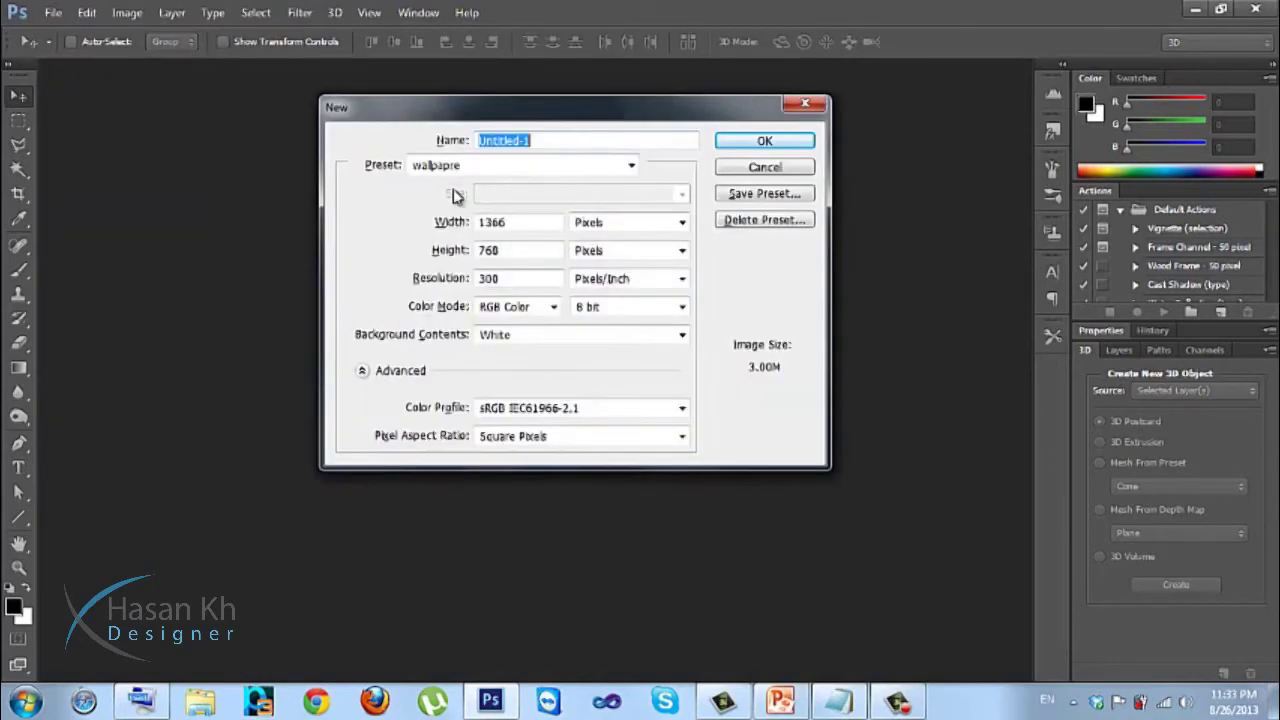
drag(518, 108, 535, 192)
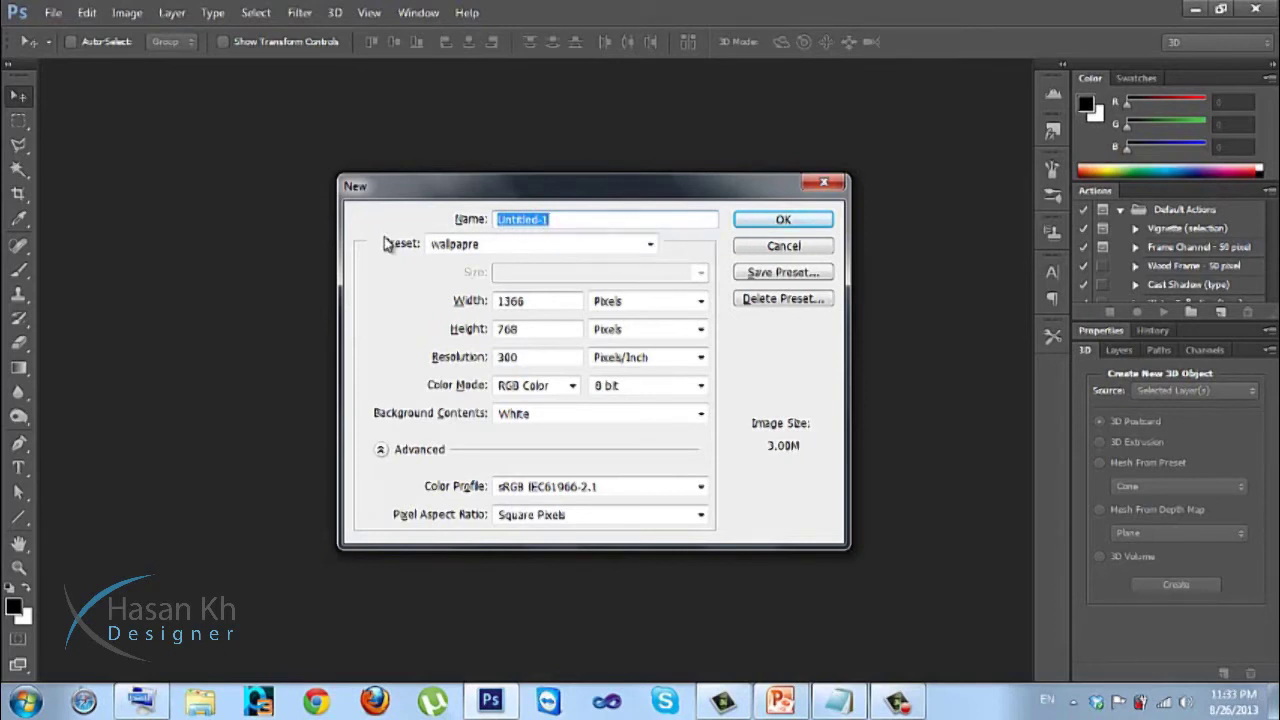
click(650, 250)
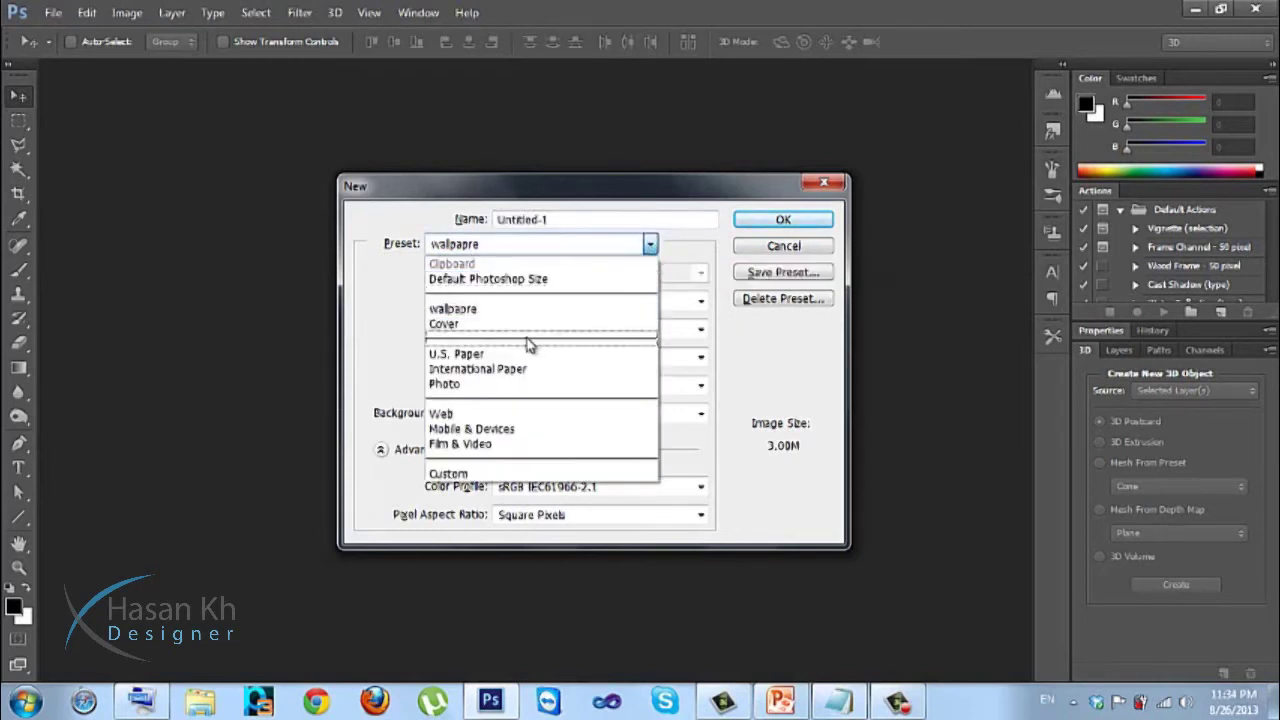
click(478, 354)
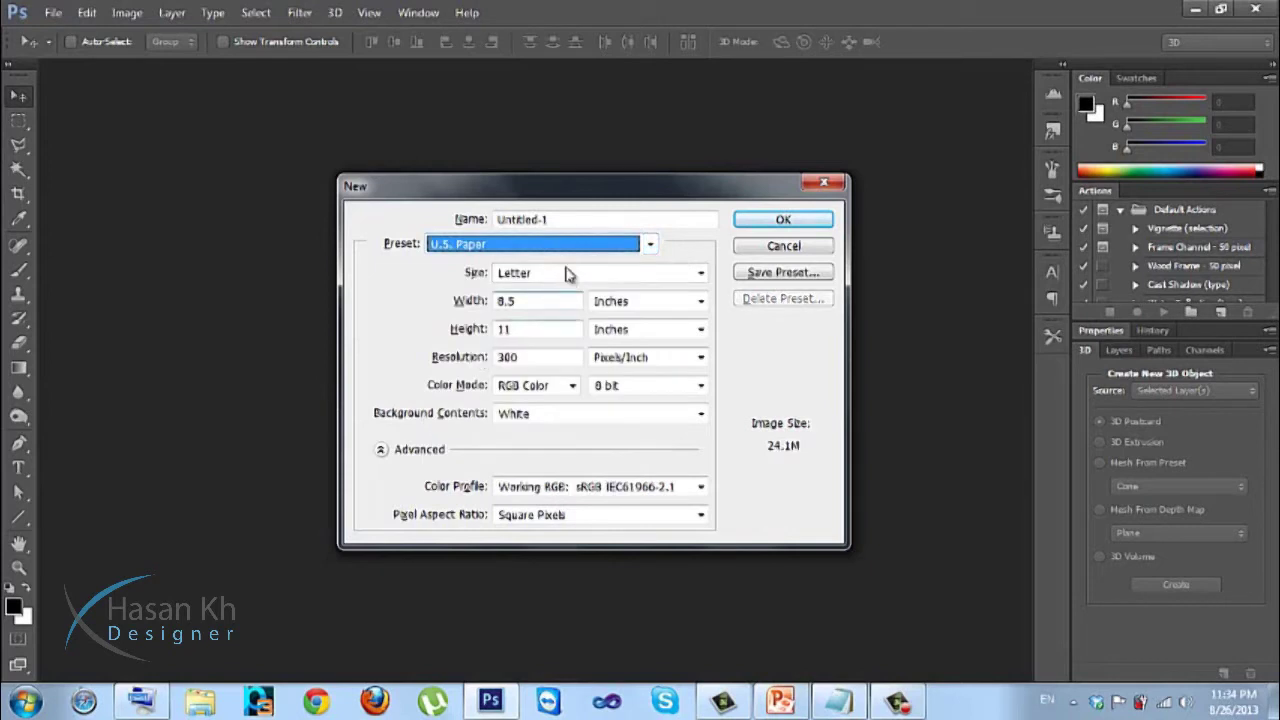
Try the International Paper and Photo presets for the new document, and settle on International Paper
click(455, 246)
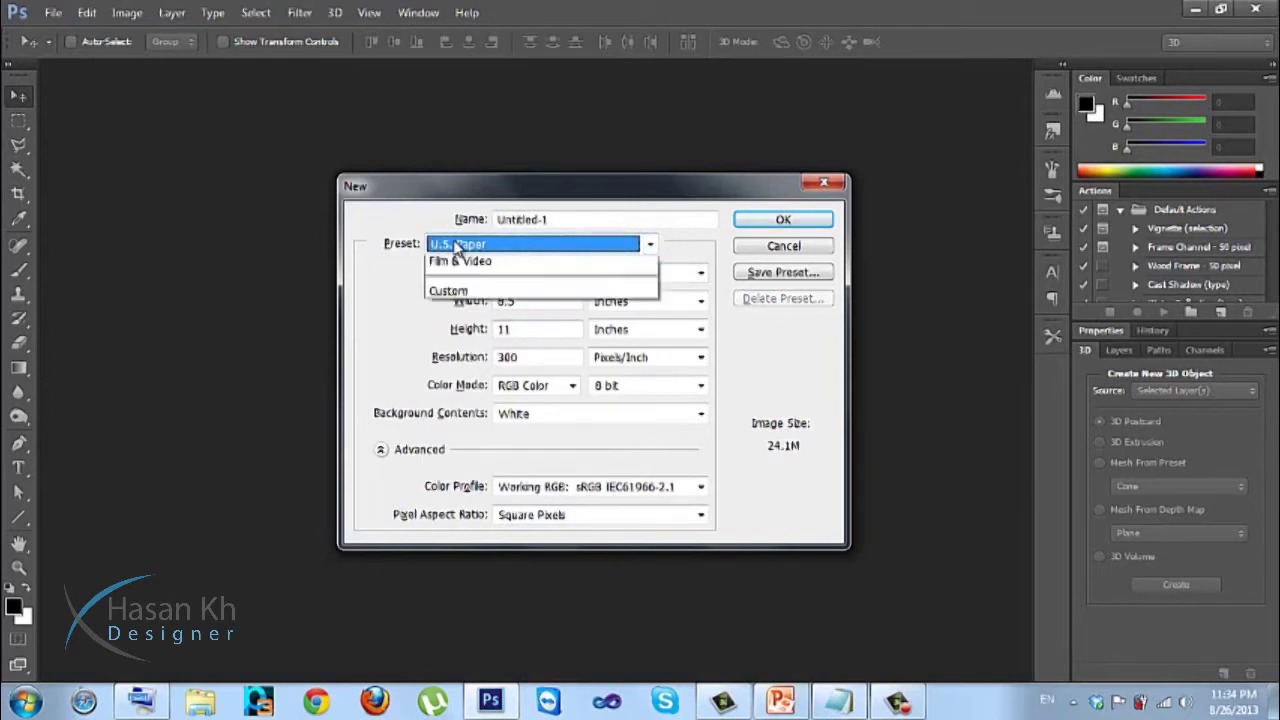
click(460, 372)
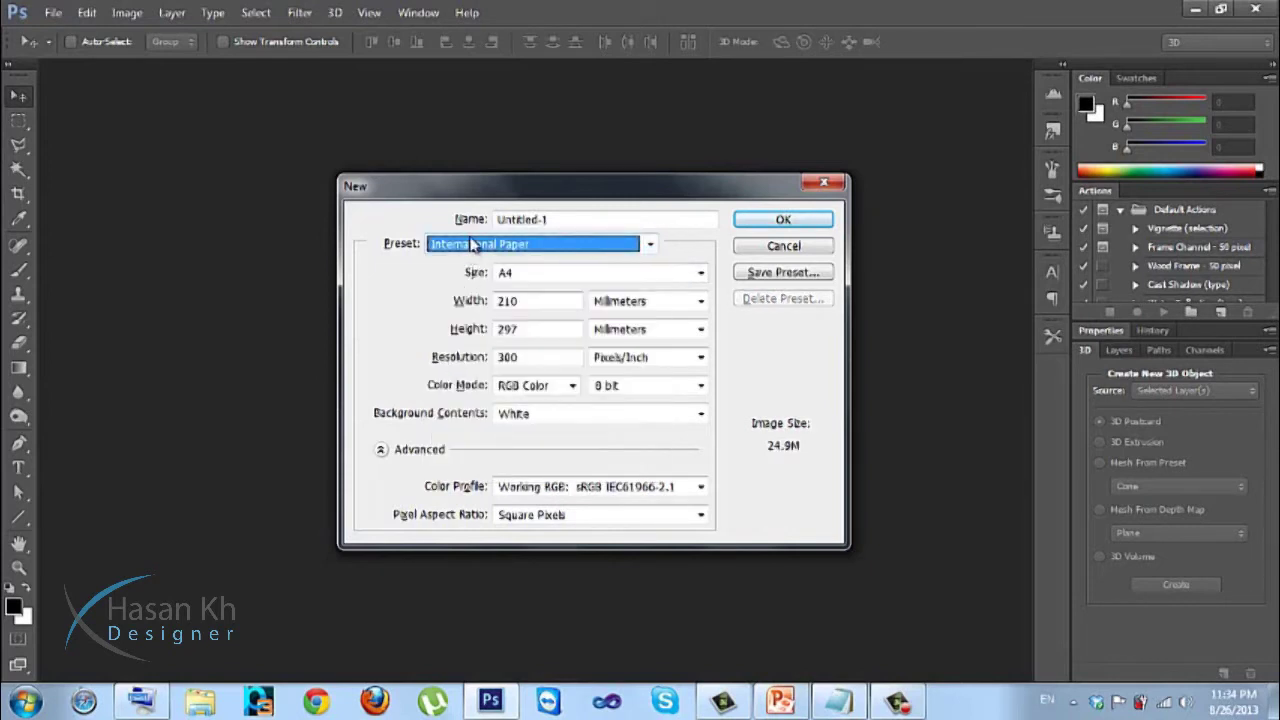
click(473, 246)
click(466, 463)
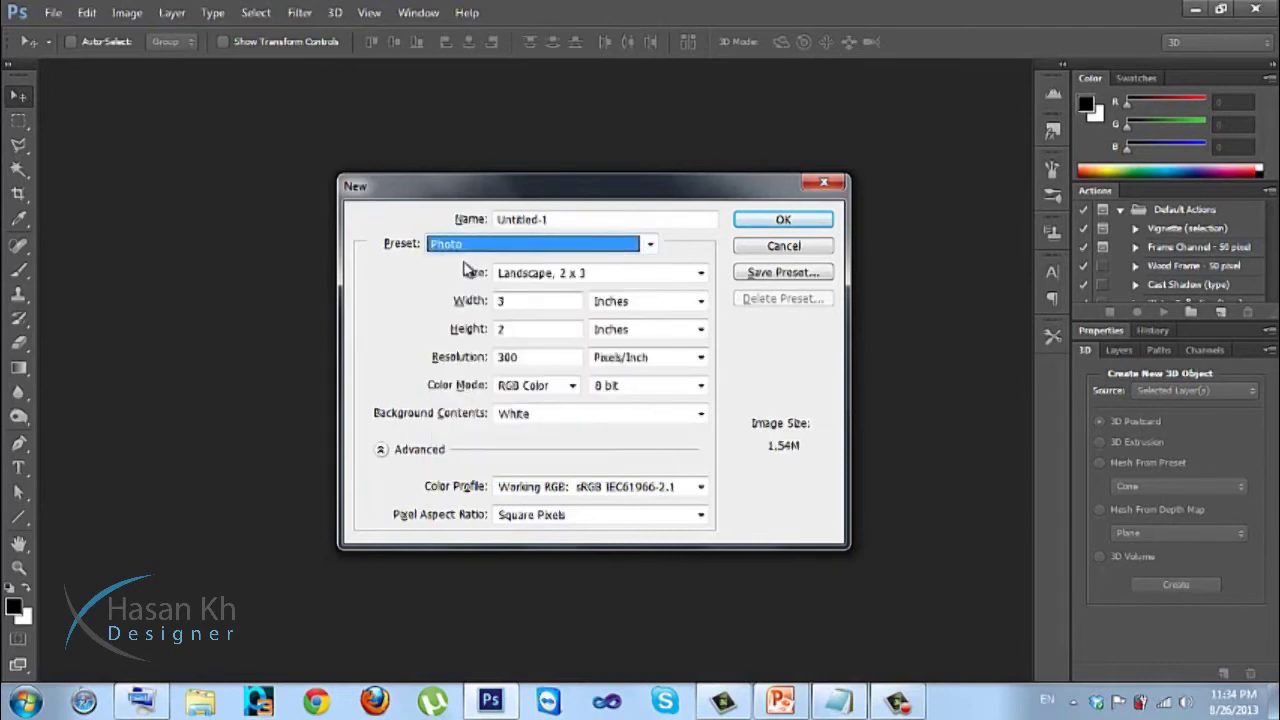
click(468, 246)
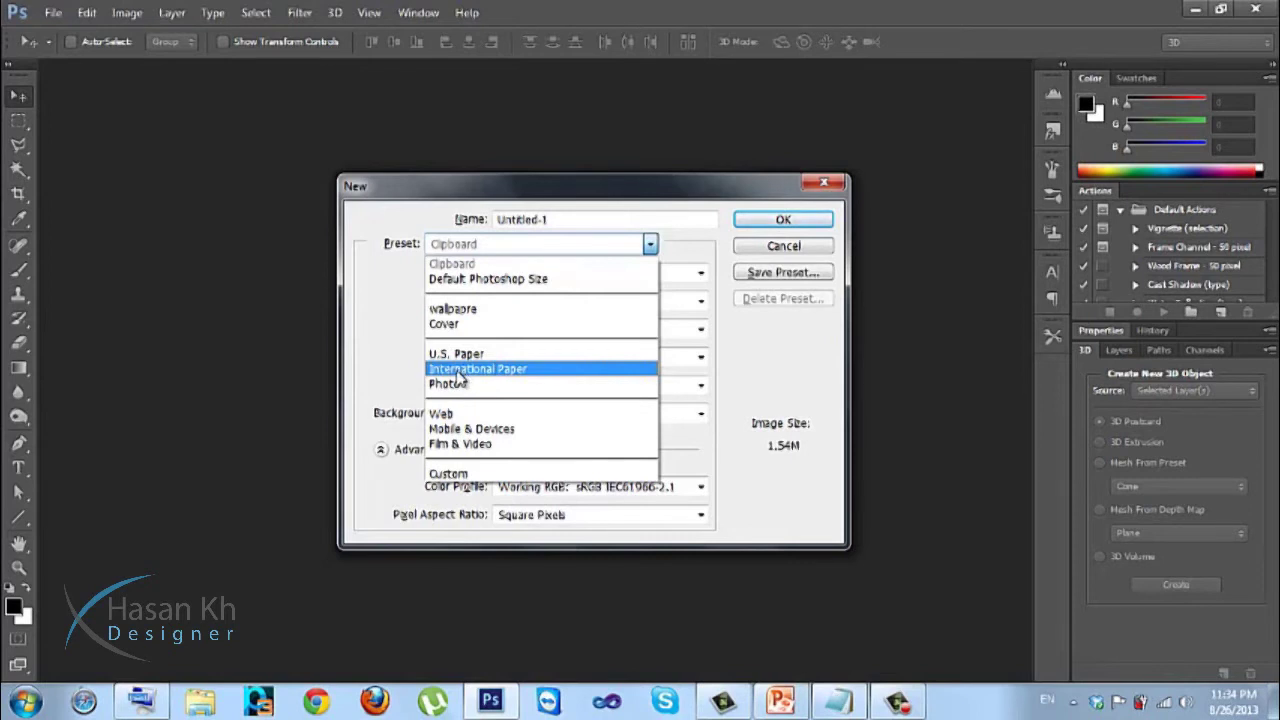
click(460, 369)
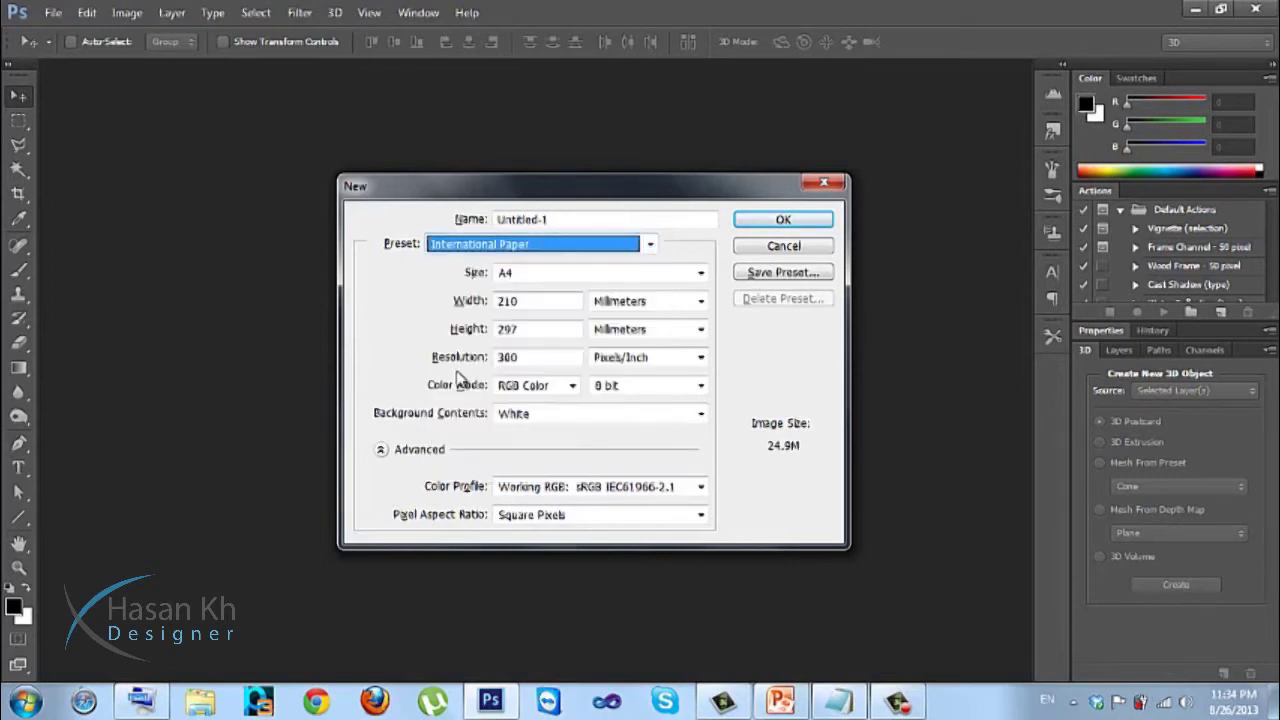
Look through the International Paper sizes, choose A4, and go over the width and height values
click(624, 272)
click(624, 272)
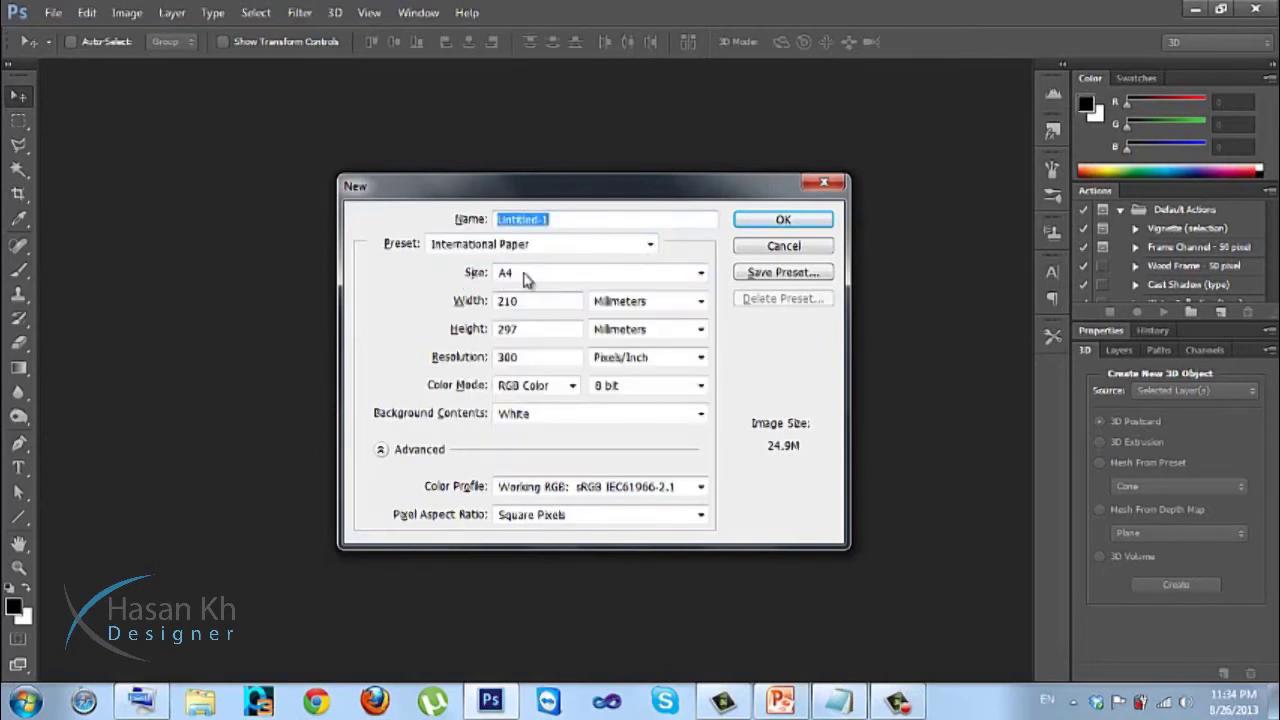
click(590, 279)
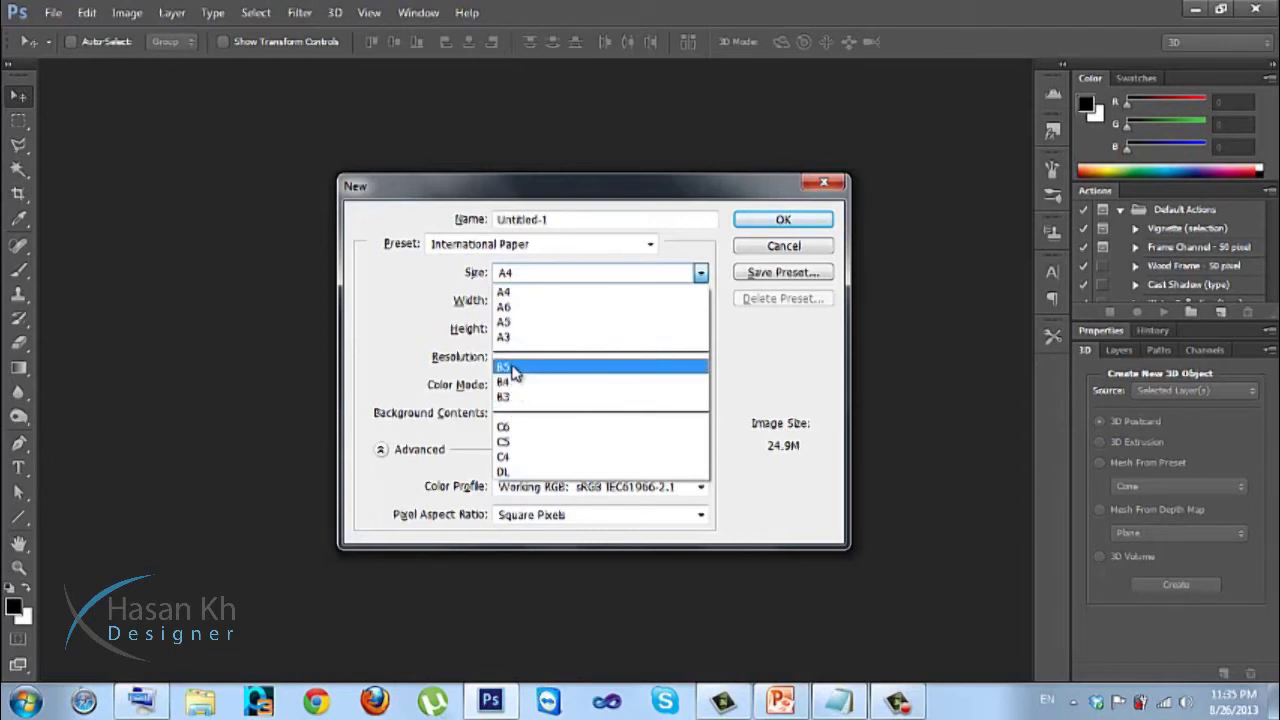
click(520, 295)
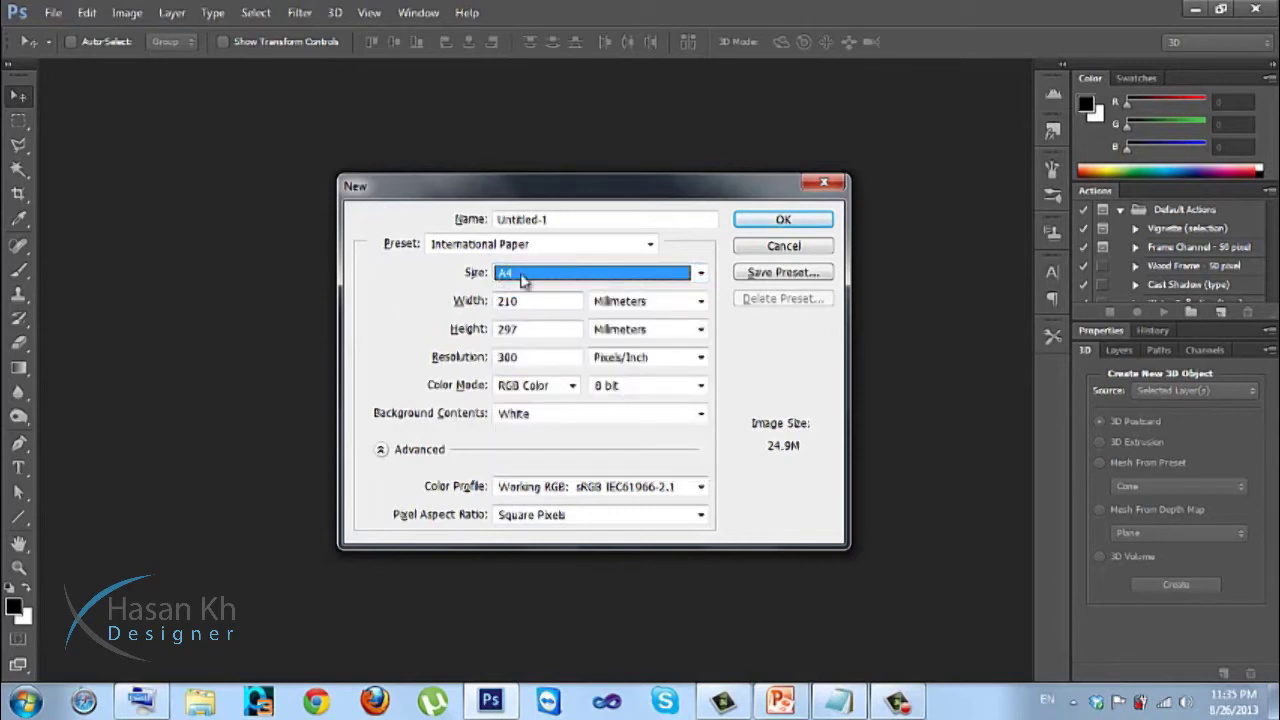
key(Tab)
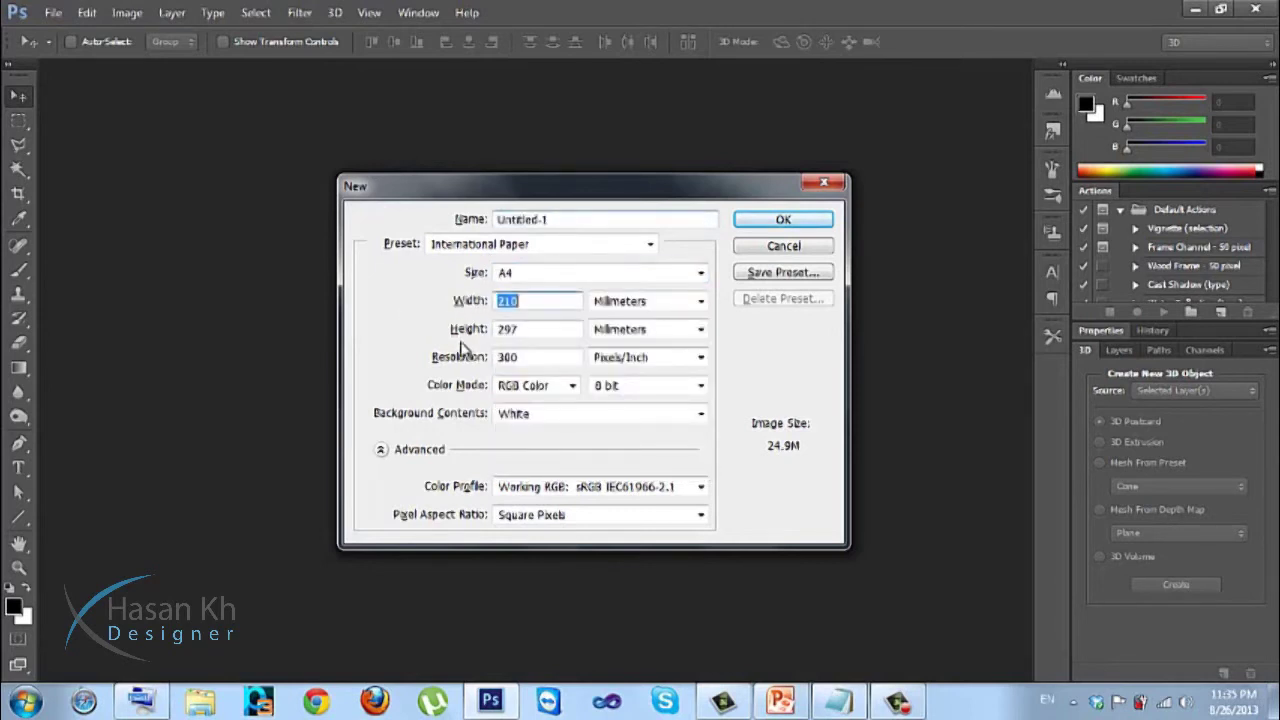
key(Tab)
key(shift+Tab)
key(Tab)
Switch the document preset to Custom and set the width to 650 millimeters
click(483, 245)
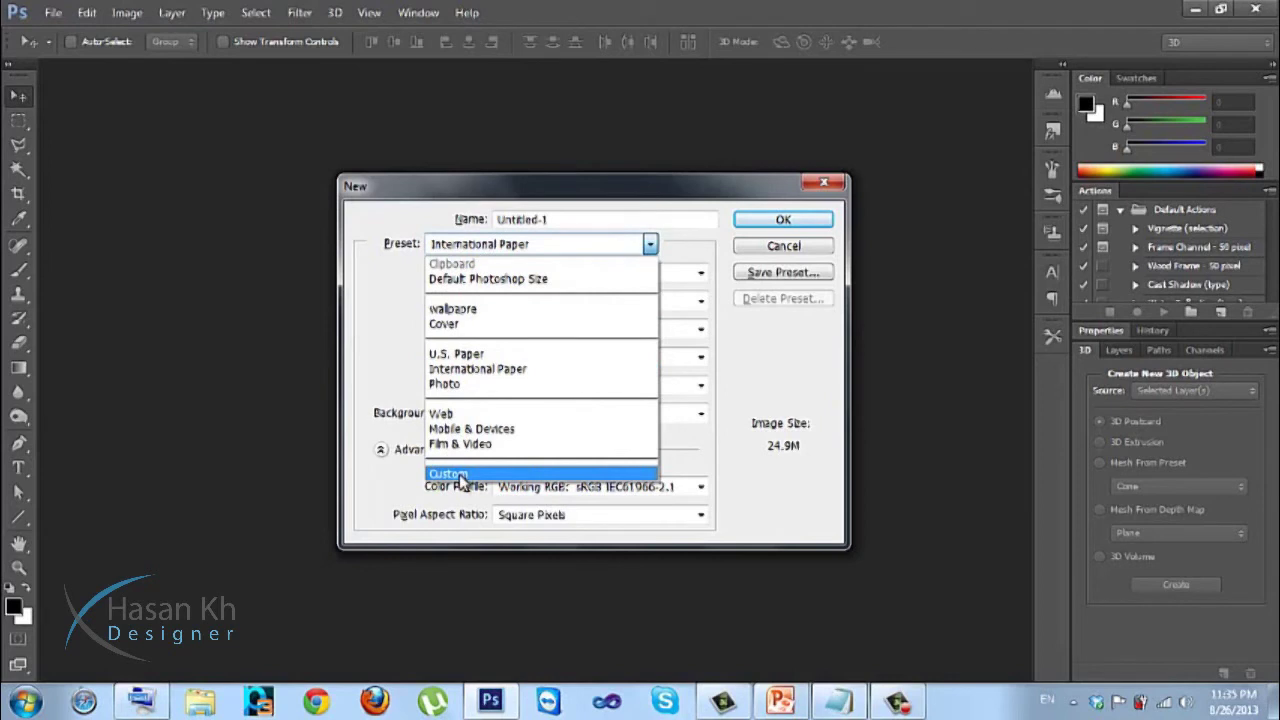
click(461, 476)
click(516, 304)
drag(516, 306, 496, 308)
text(60)
key(BackSpace)
key(BackSpace)
key(BackSpace)
text(60)
key(BackSpace)
text(50)
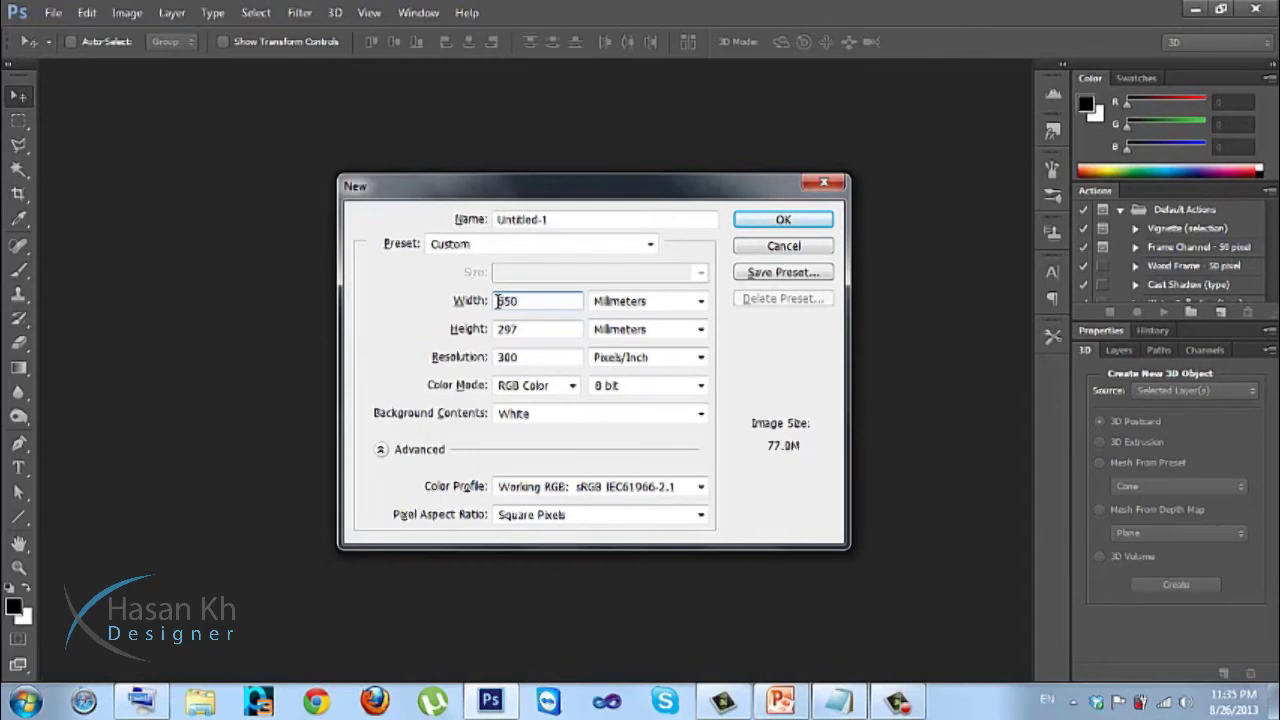
Look through the measurement units available for the document width
click(626, 306)
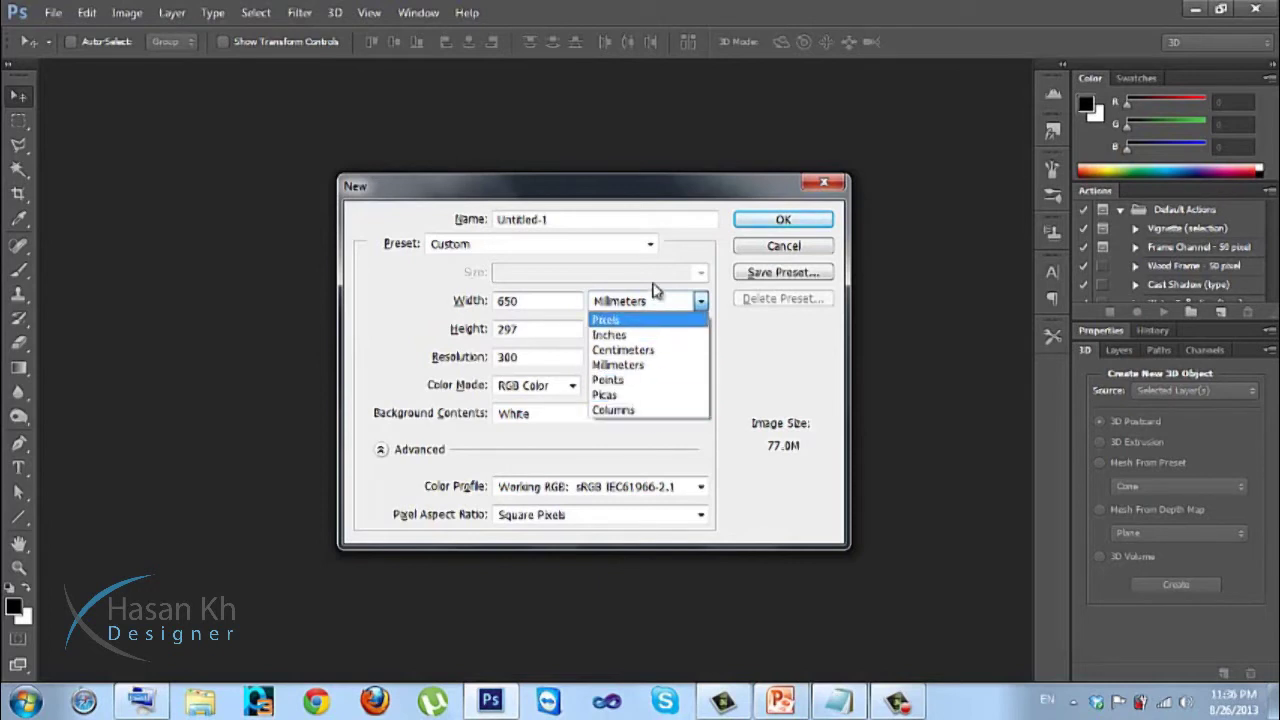
click(429, 286)
click(637, 303)
Return the preset to International Paper with the A4 size, and review its width and height
click(486, 254)
click(486, 254)
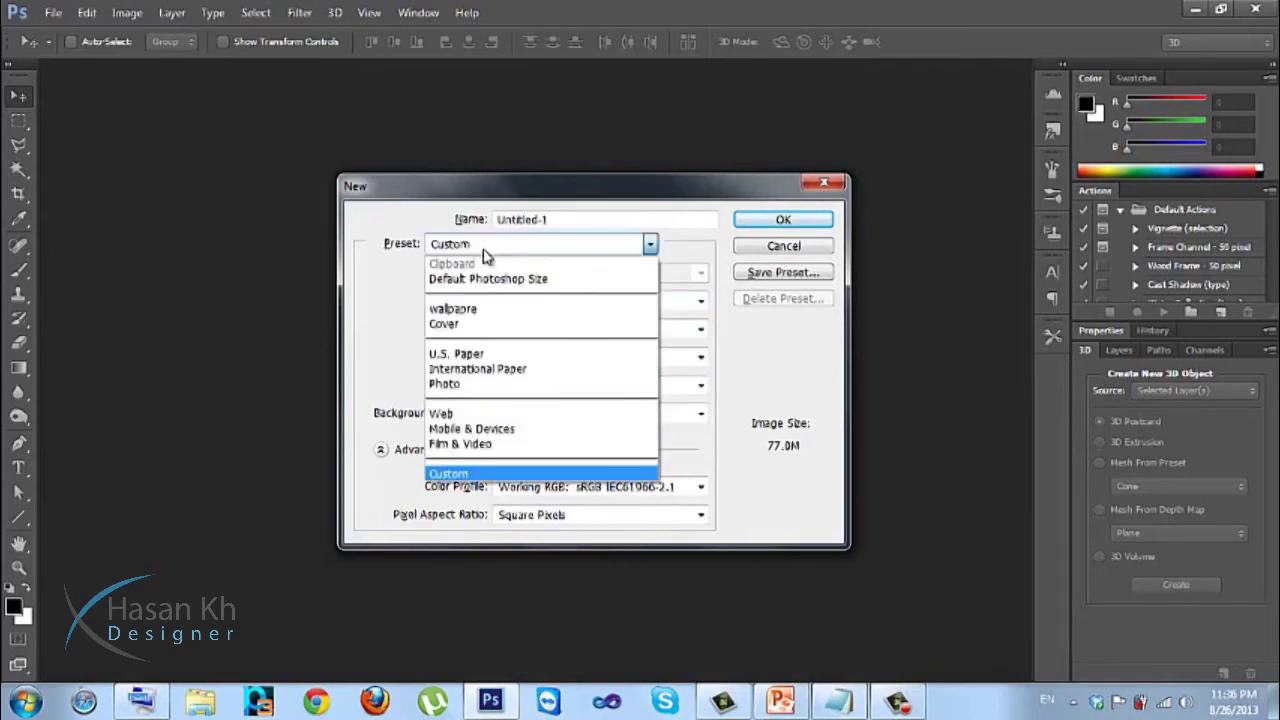
click(477, 368)
click(545, 283)
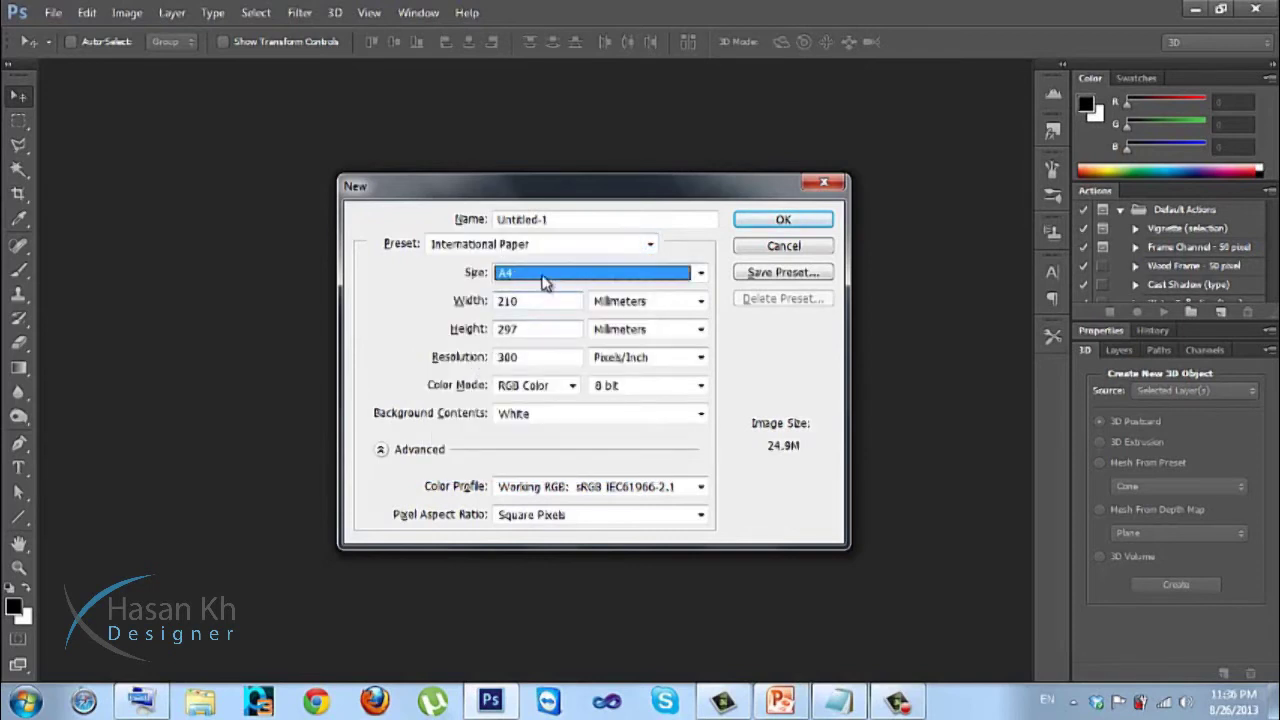
click(497, 300)
click(515, 302)
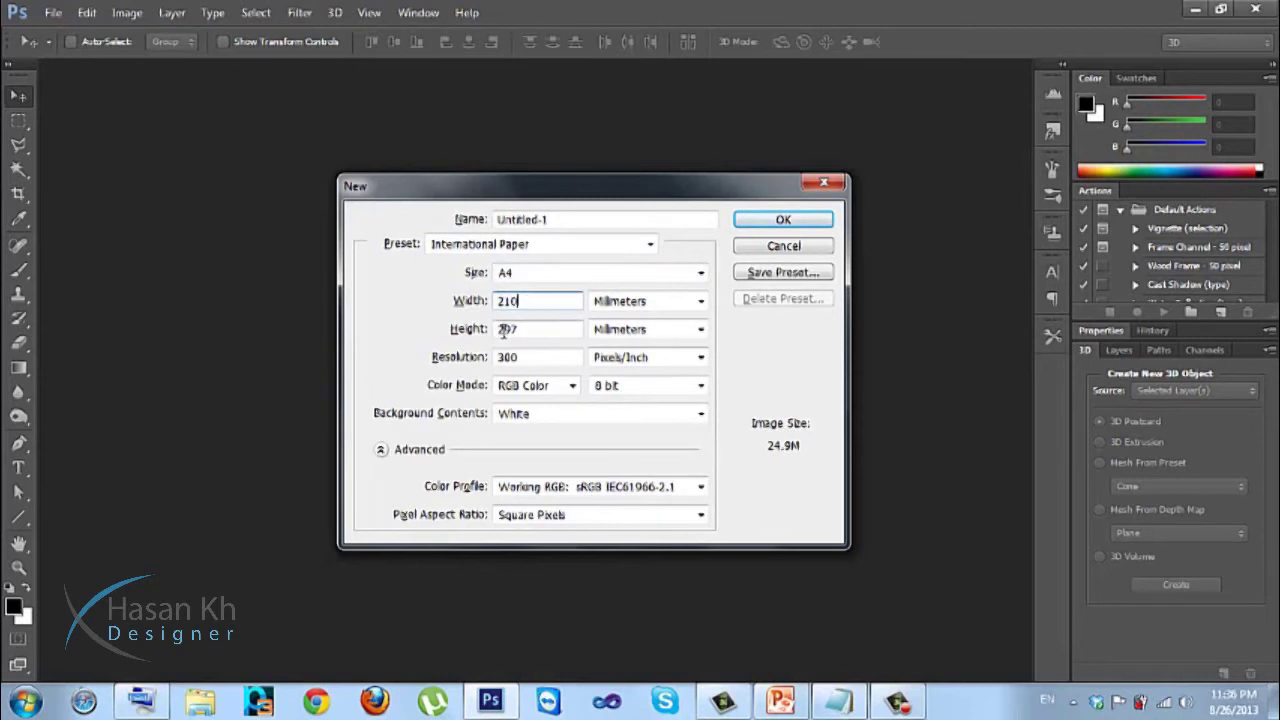
click(507, 330)
click(524, 330)
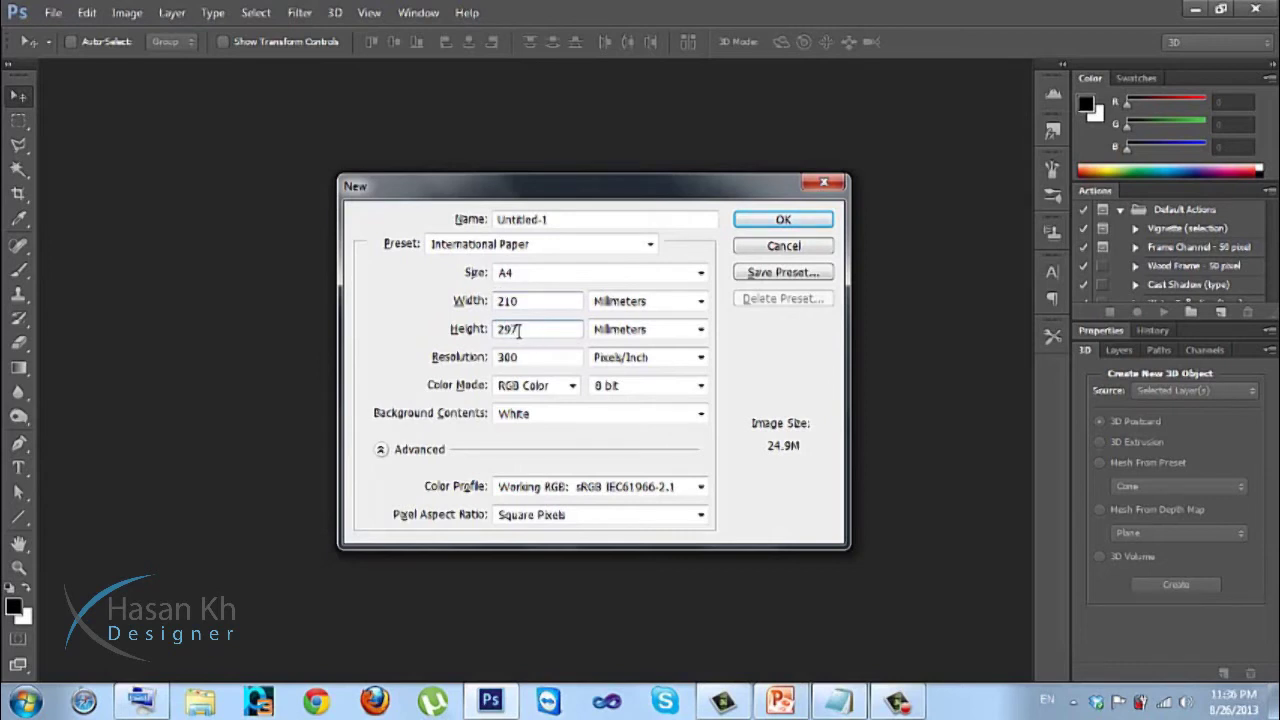
Show the A4 dimensions in centimeters, and set the width and height units to pixels
click(660, 303)
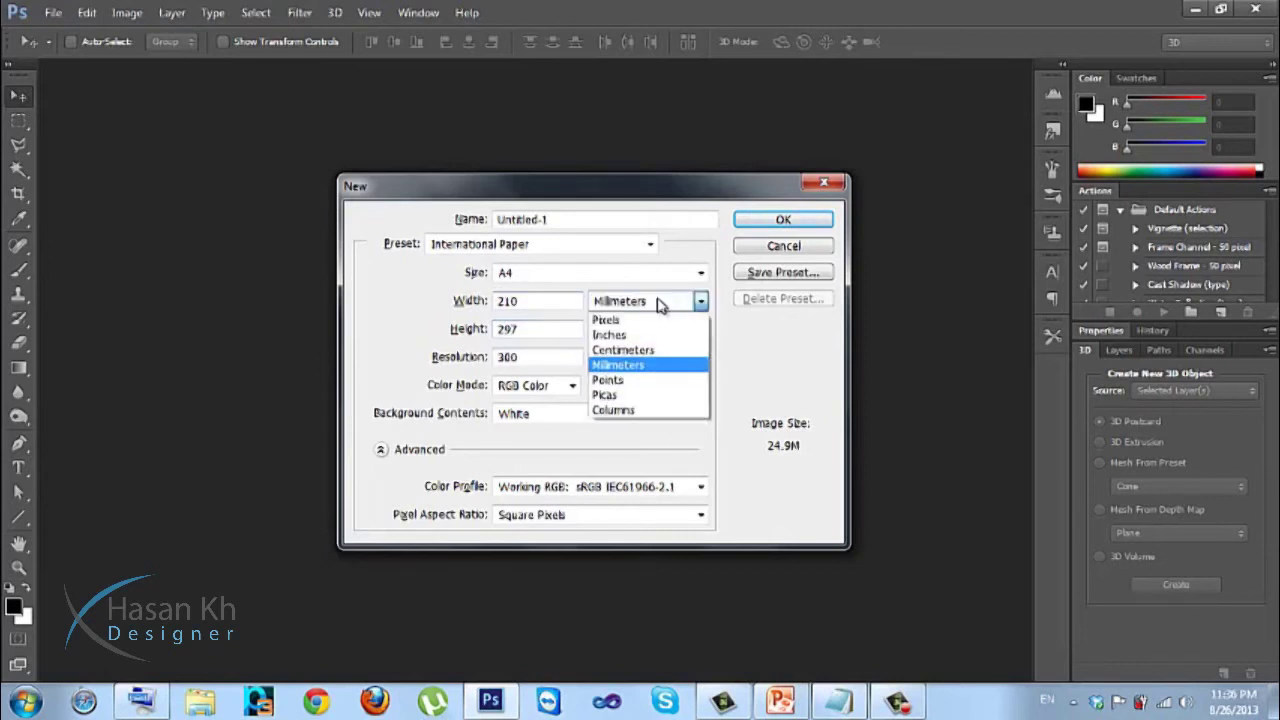
click(588, 302)
click(616, 303)
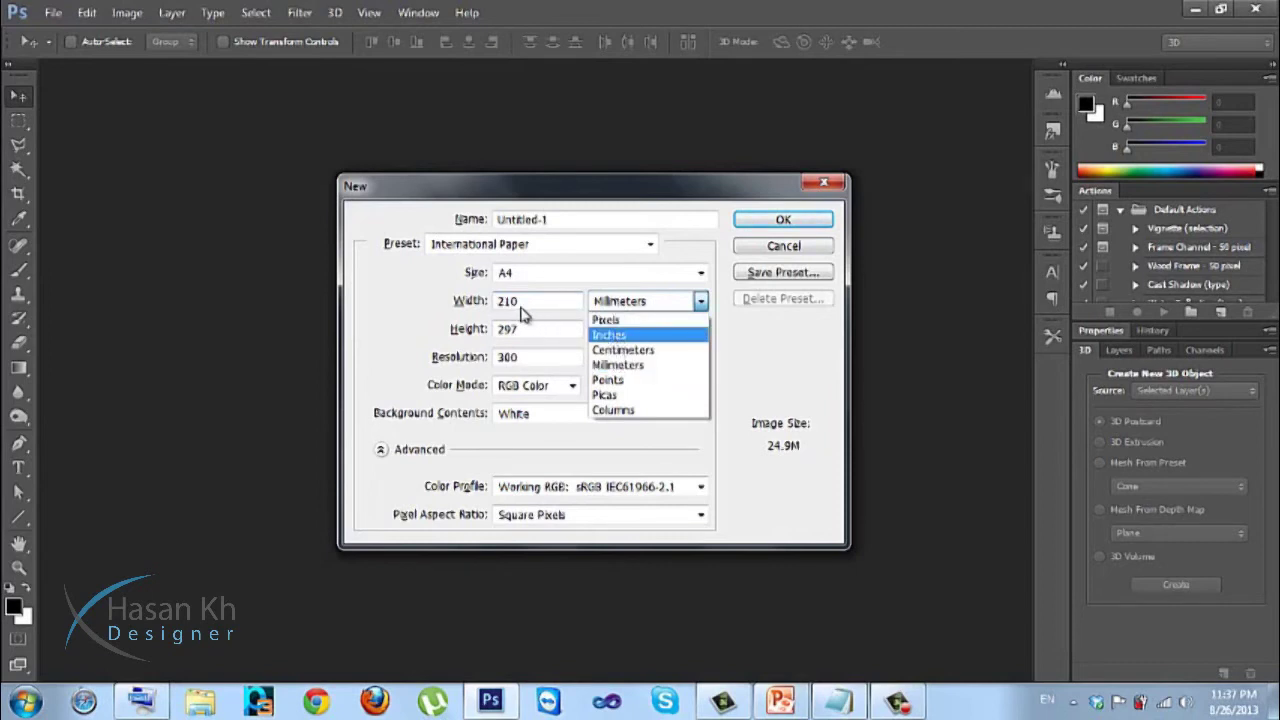
click(625, 350)
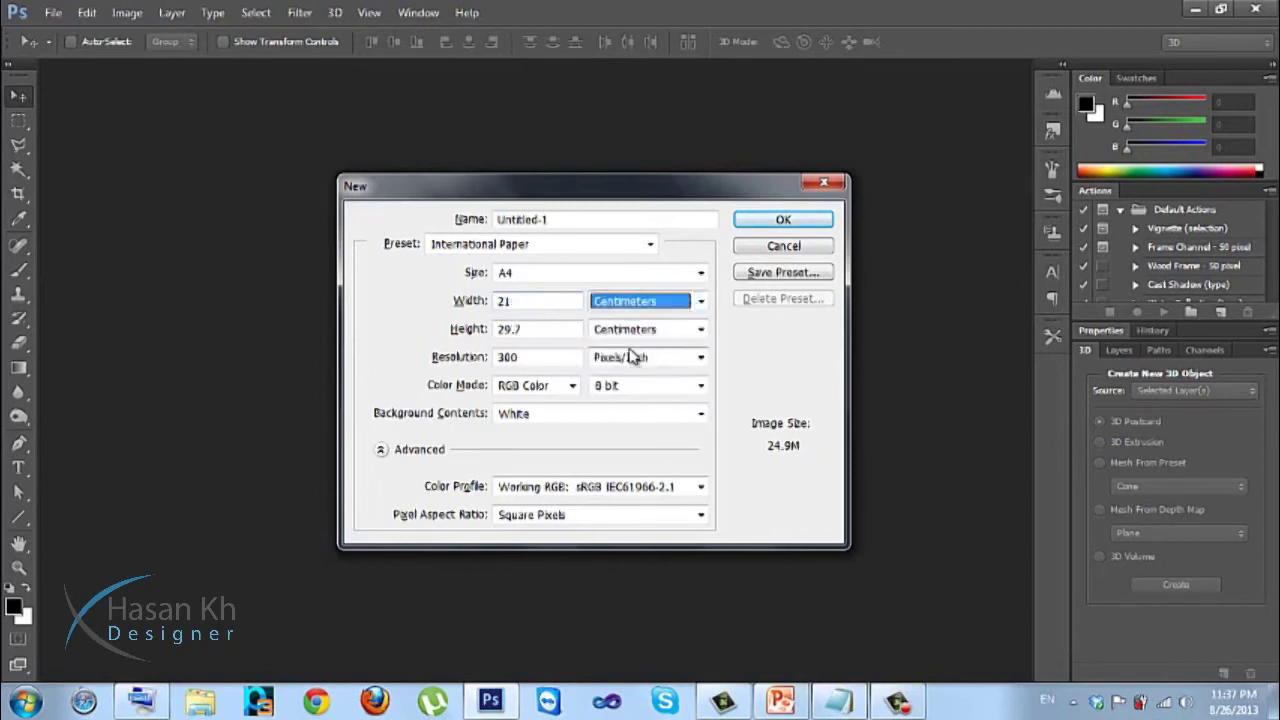
click(645, 298)
click(615, 317)
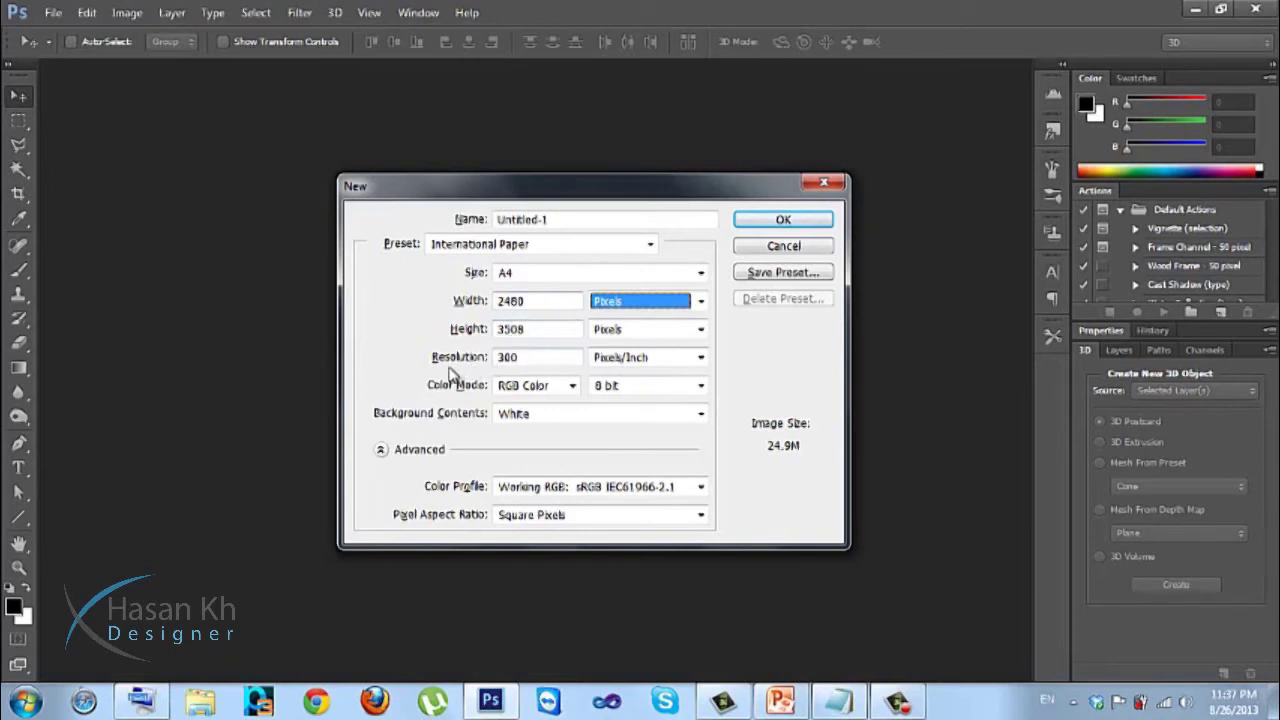
Examine the resolution value and its available units, keeping Pixels/Inch selected
key(Tab)
key(Tab)
key(Tab)
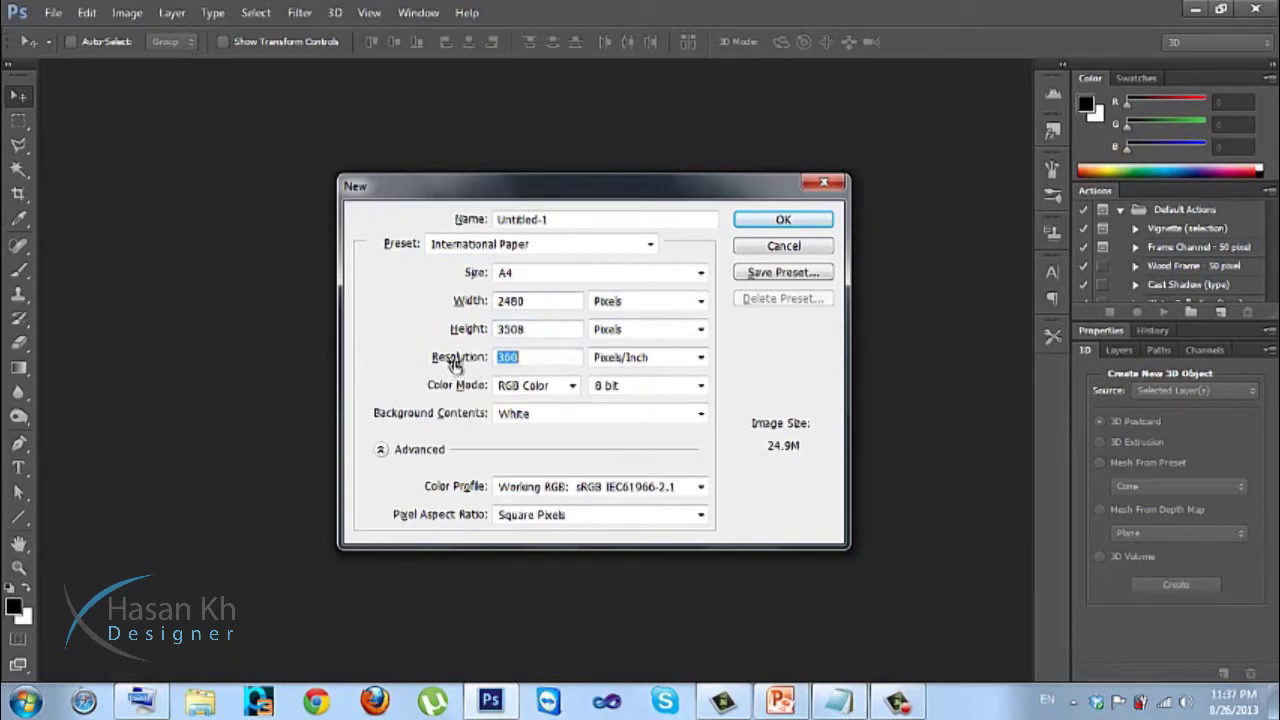
click(668, 362)
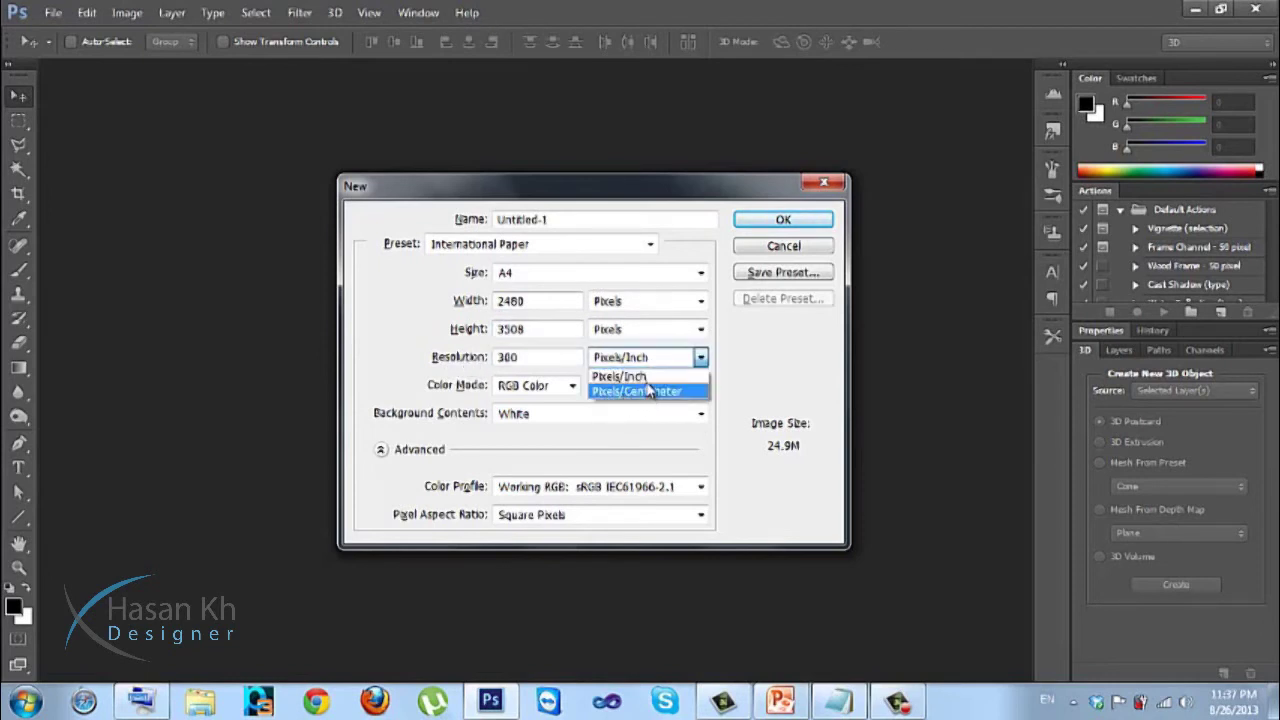
click(598, 392)
click(615, 360)
click(617, 374)
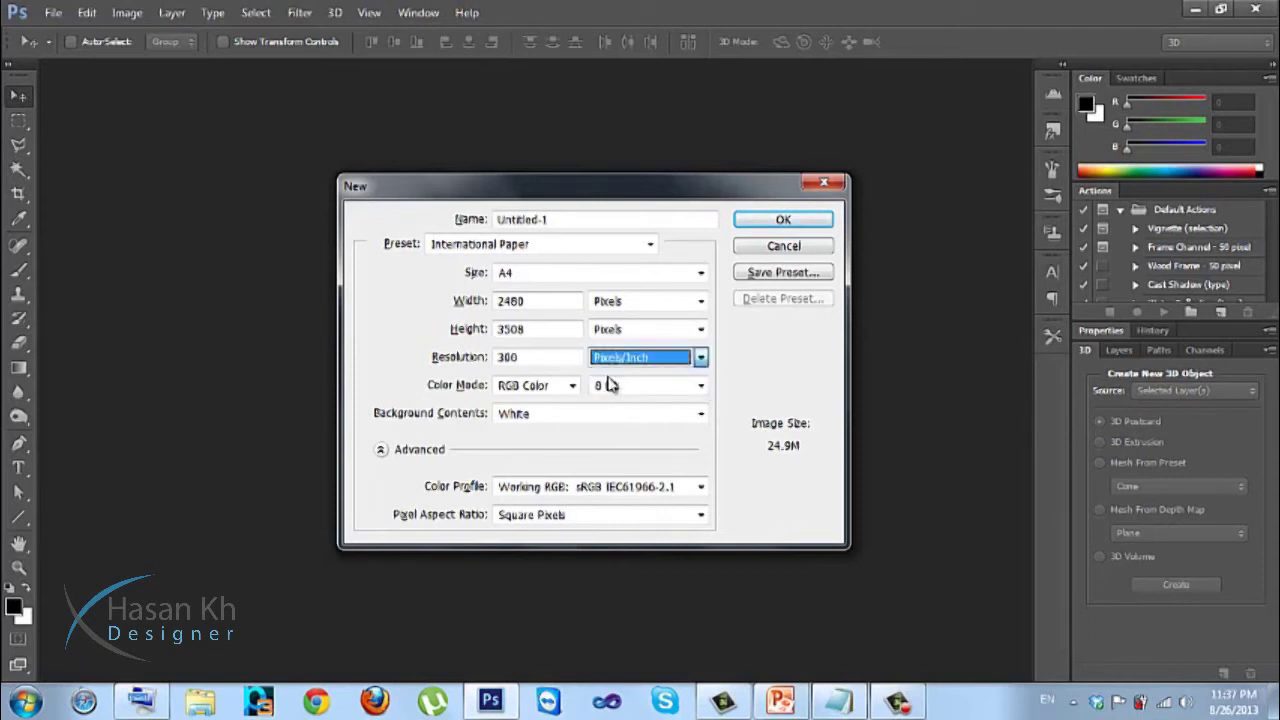
Try Pixels/Centimeter as the resolution unit and switch back to Pixels/Inch
double_click(501, 358)
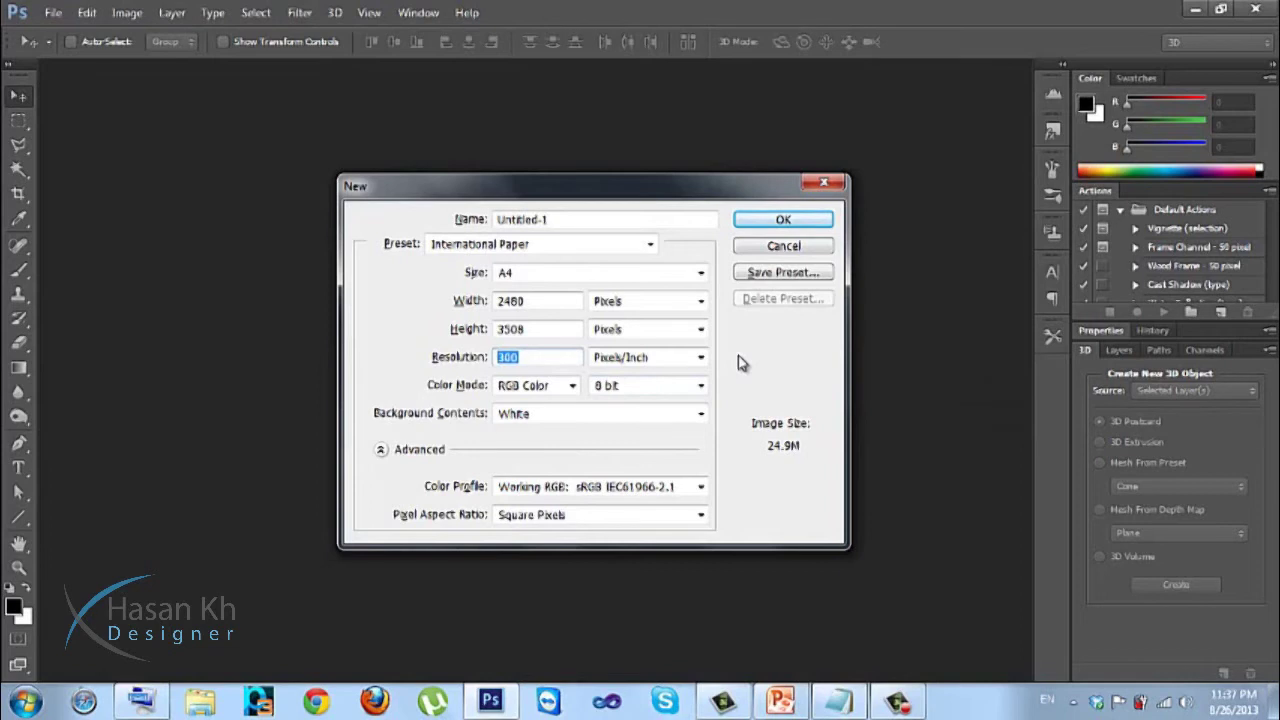
click(700, 357)
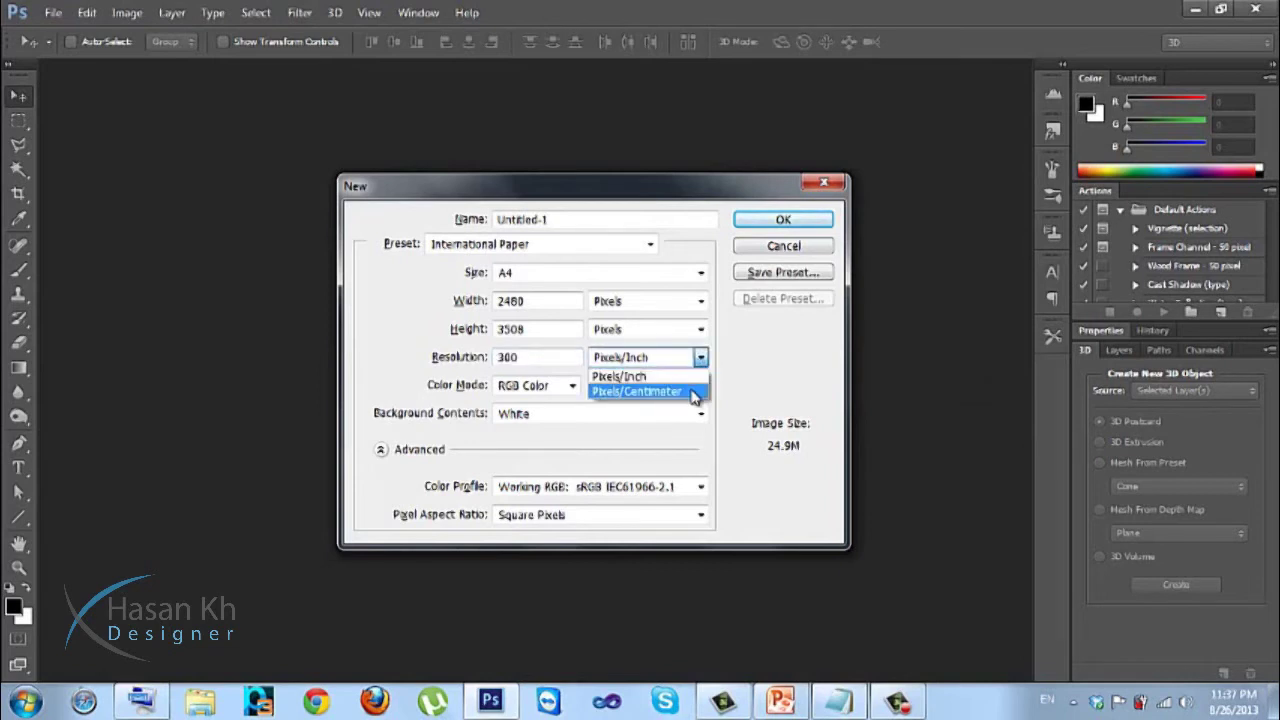
click(640, 391)
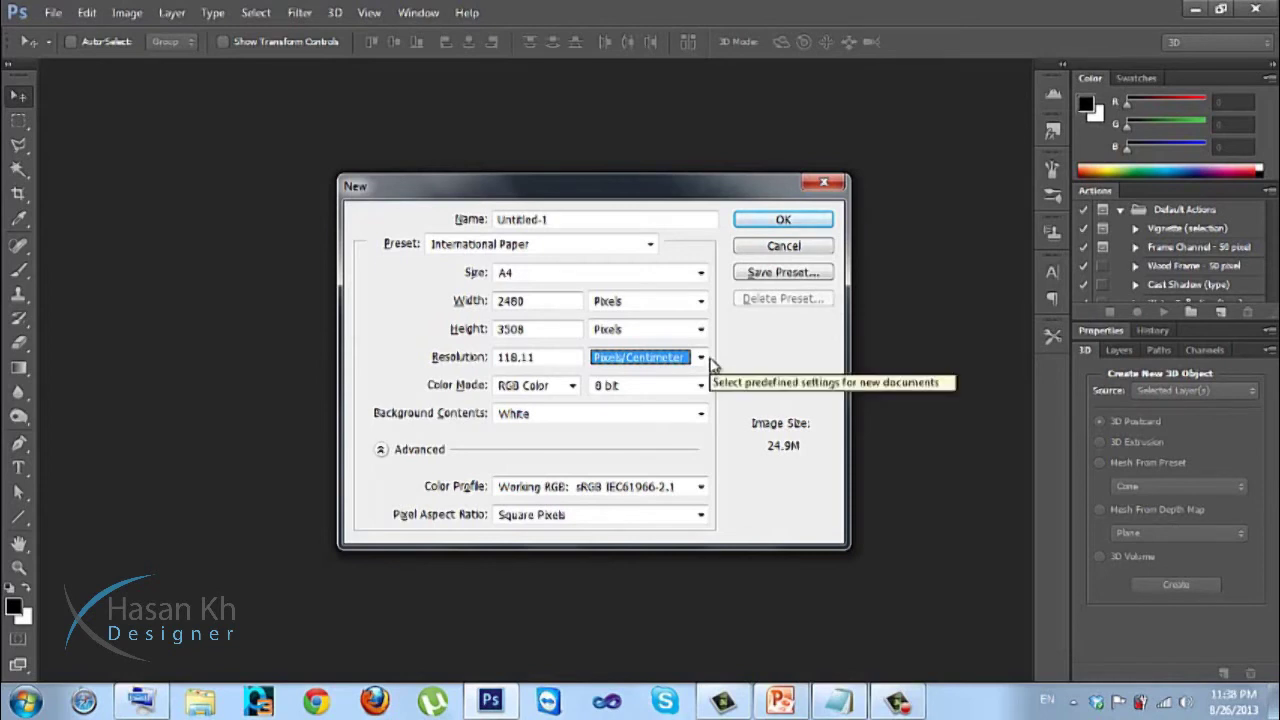
click(622, 358)
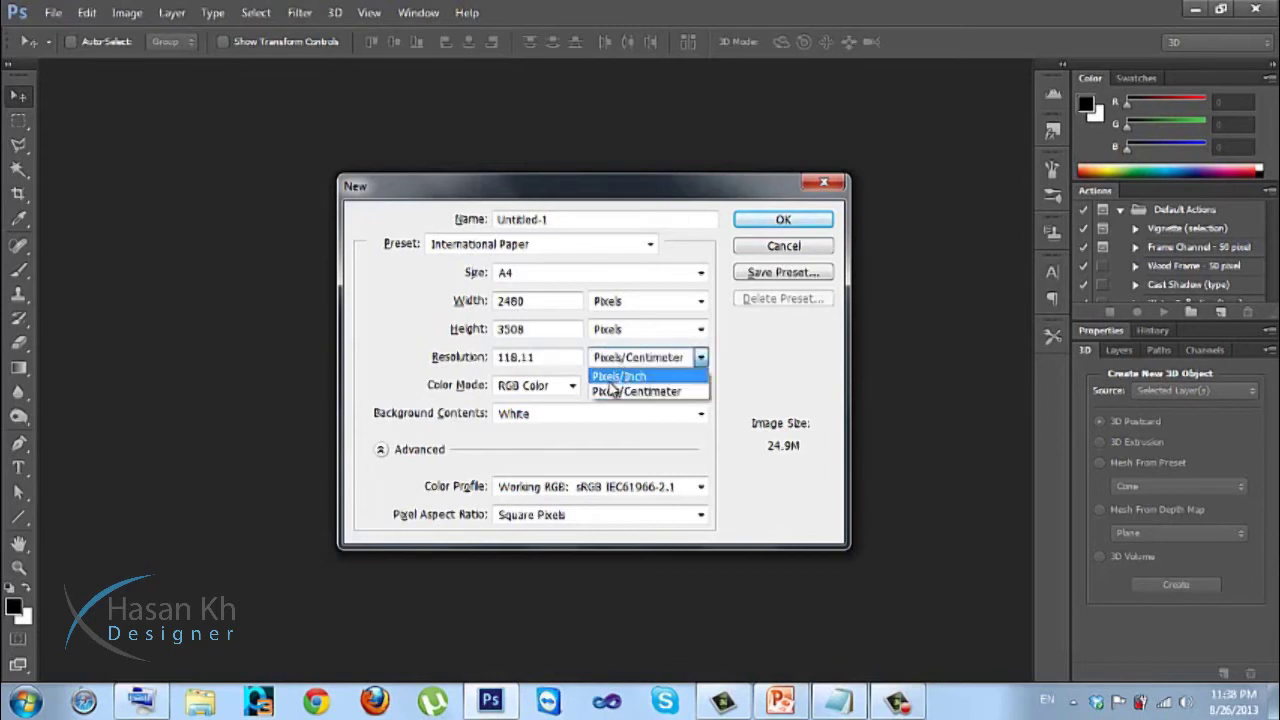
click(615, 377)
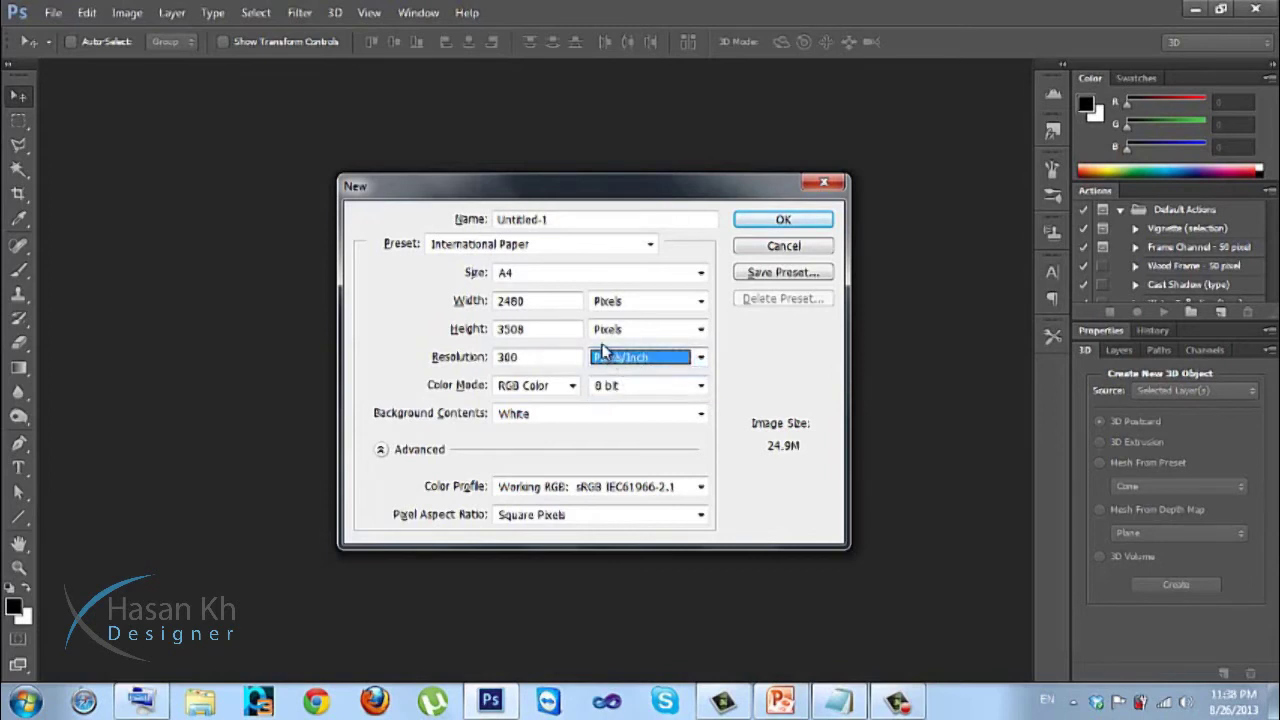
key(shift+Tab)
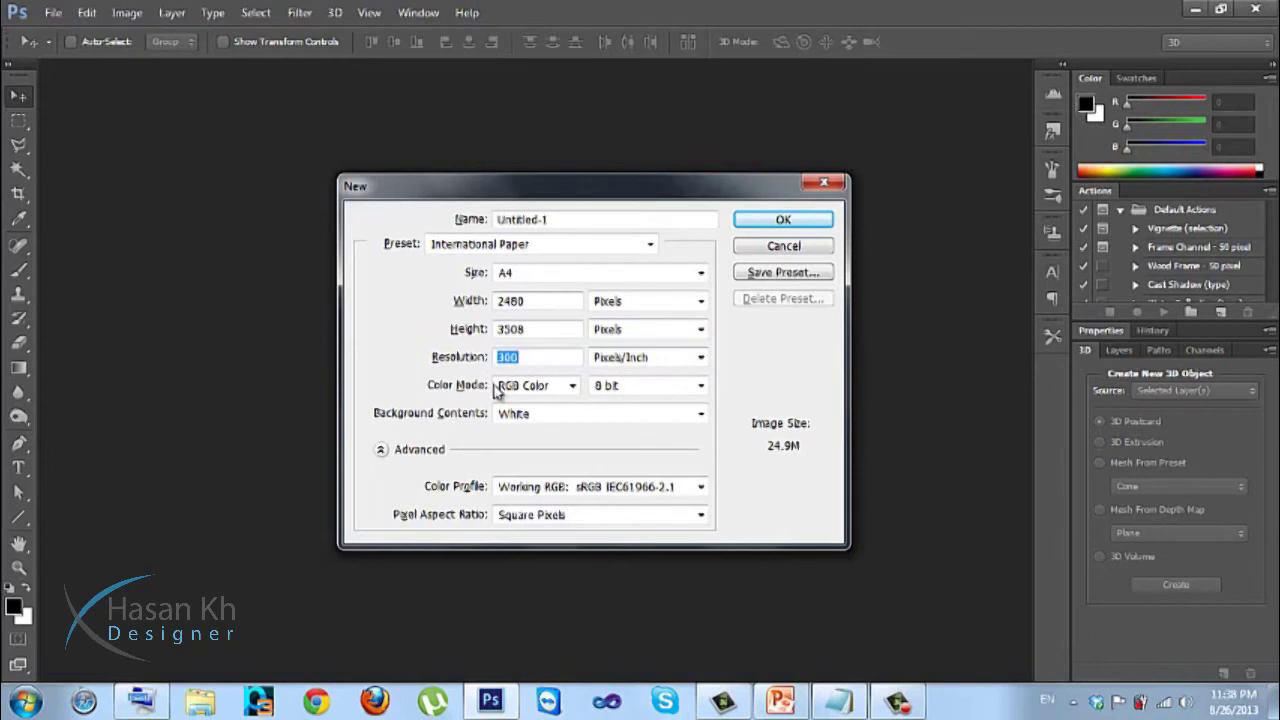
Examine the available color modes, trying CMYK Color and switching back to RGB Color
click(555, 390)
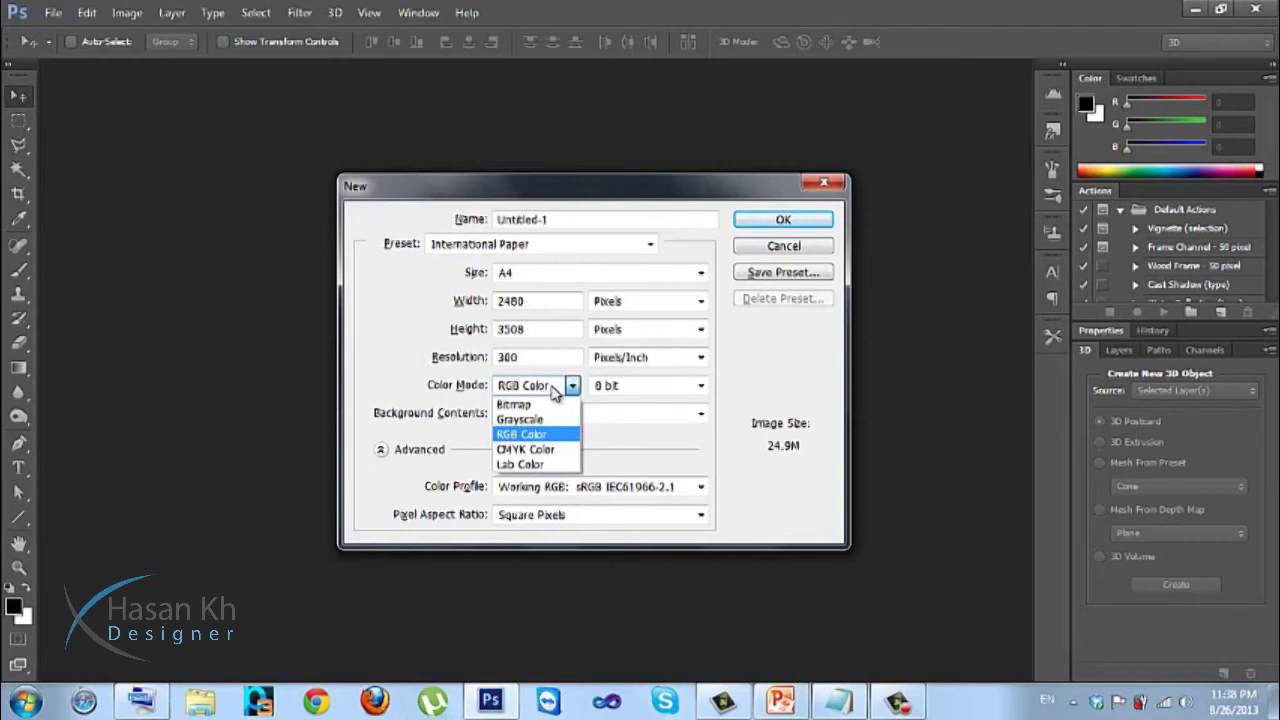
click(558, 388)
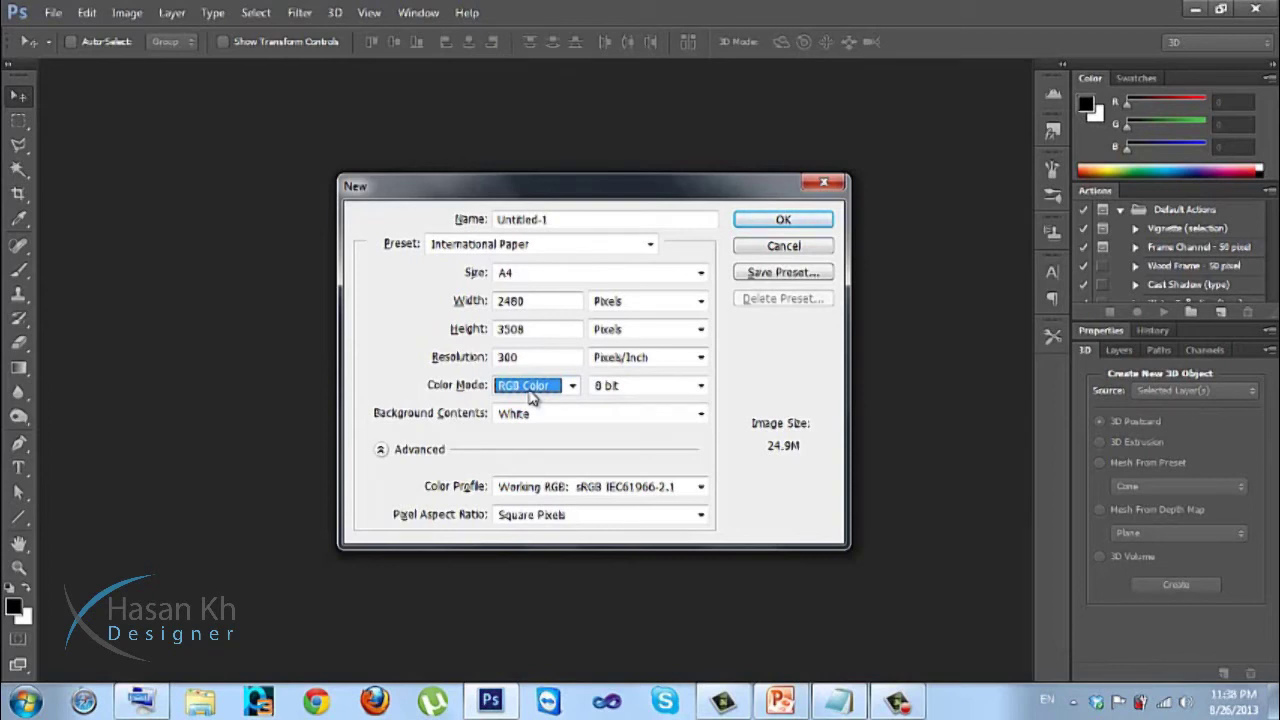
click(530, 394)
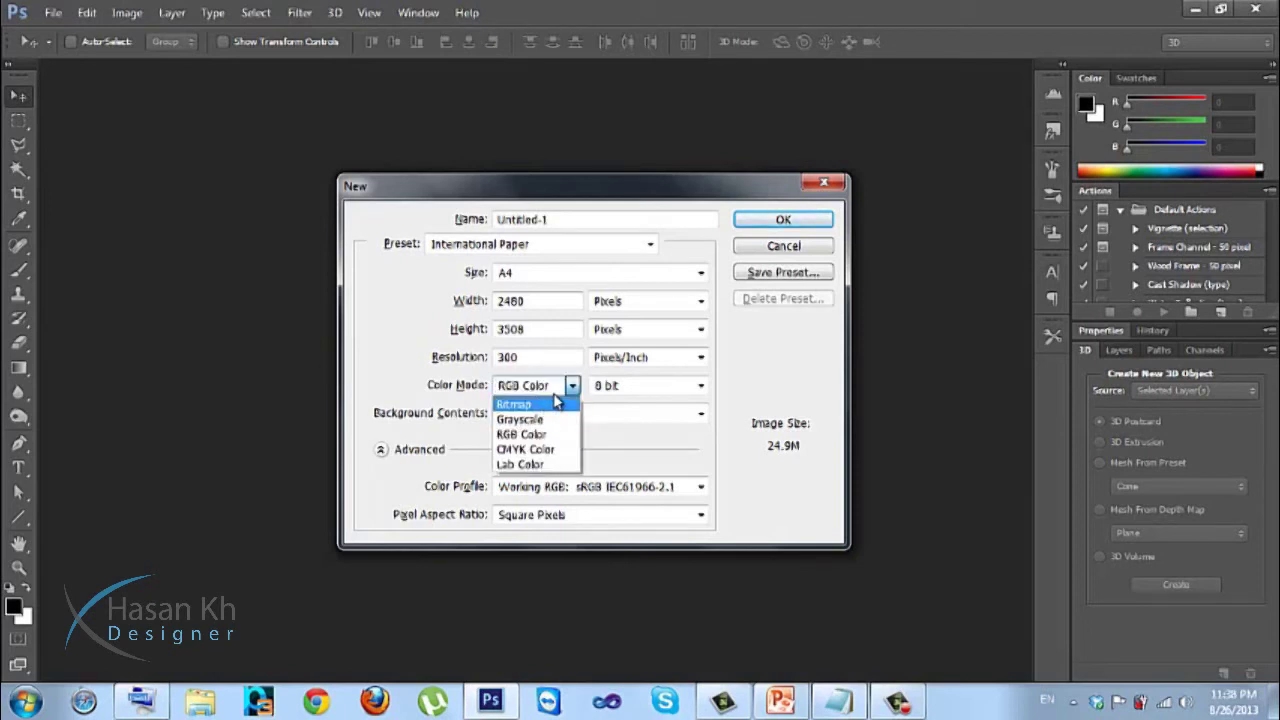
click(557, 450)
click(541, 392)
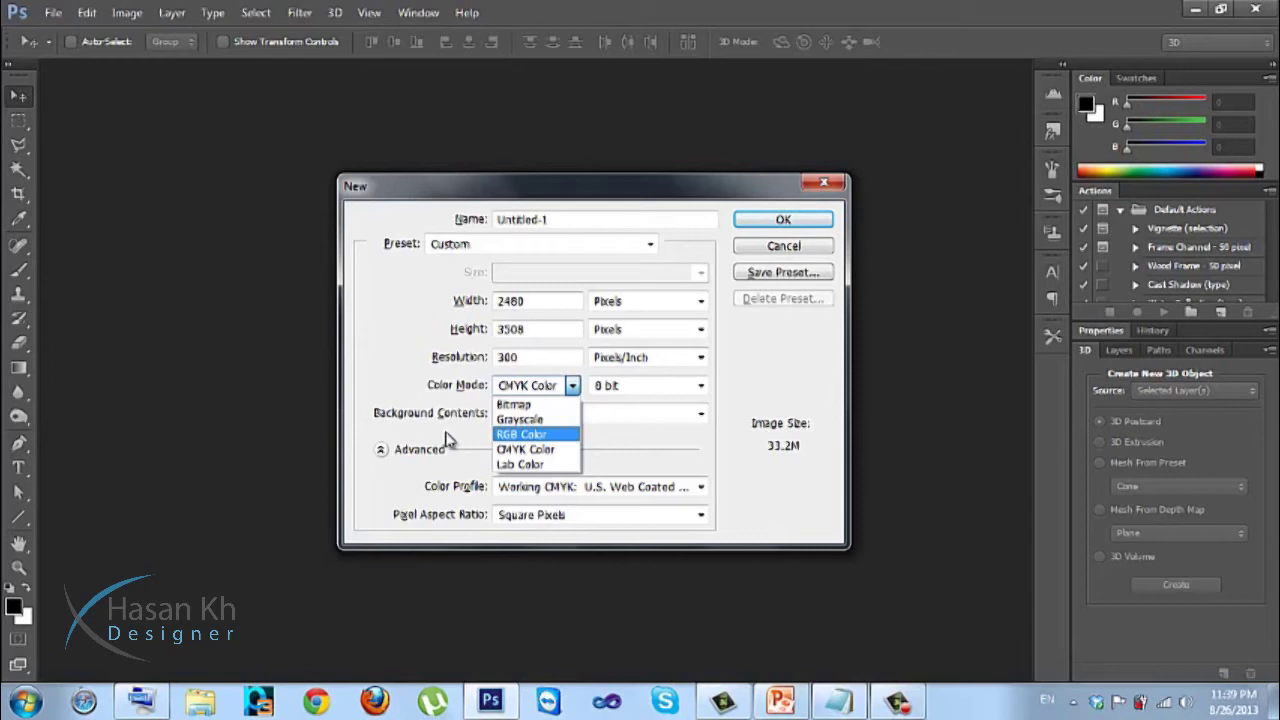
click(515, 450)
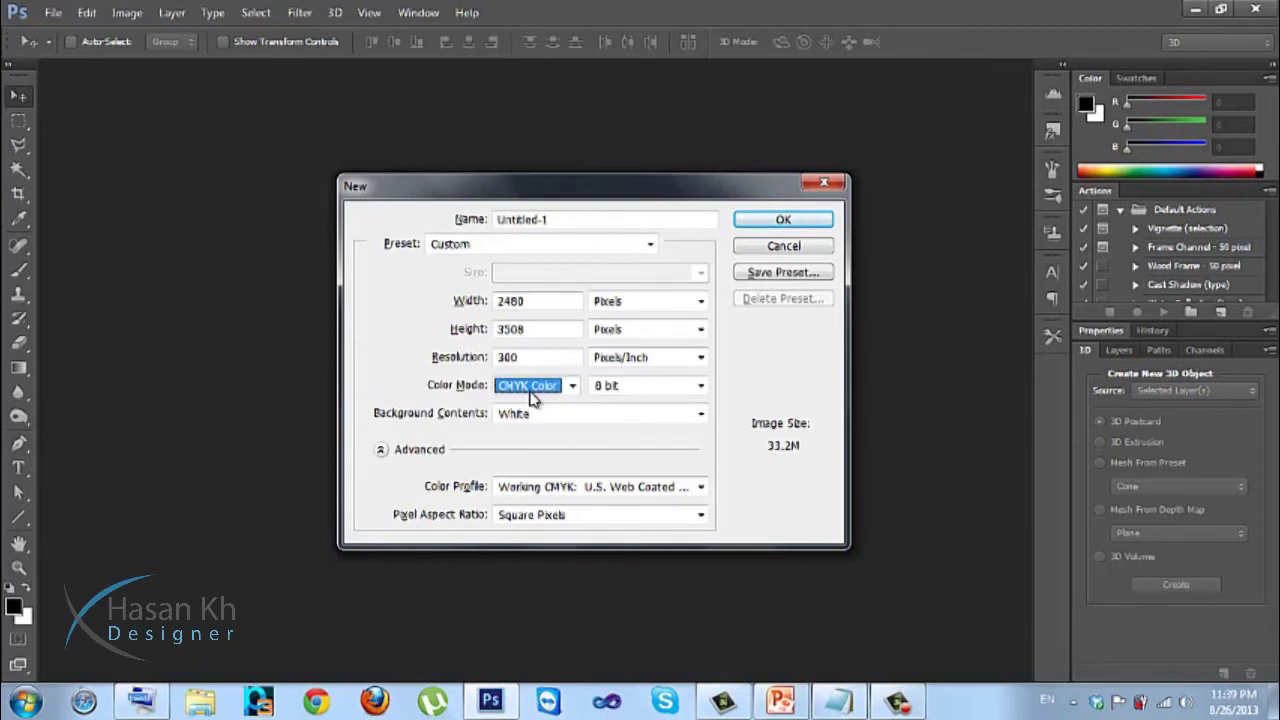
click(530, 397)
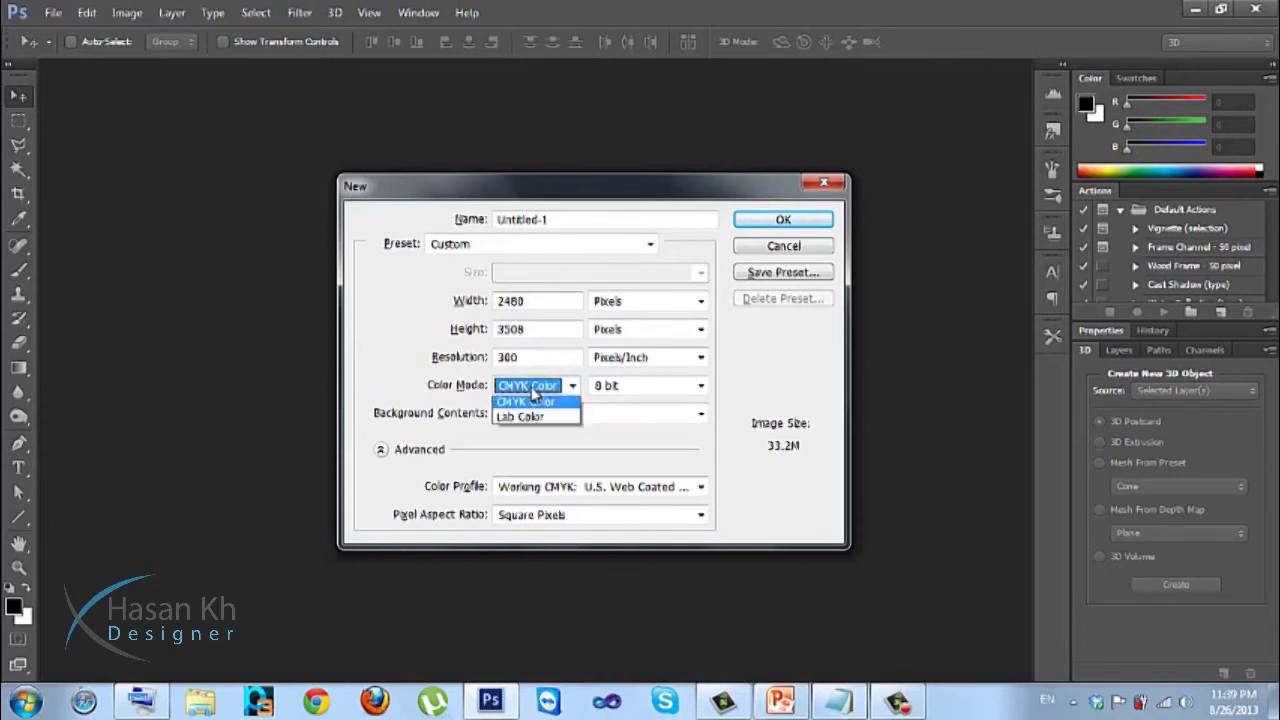
click(525, 432)
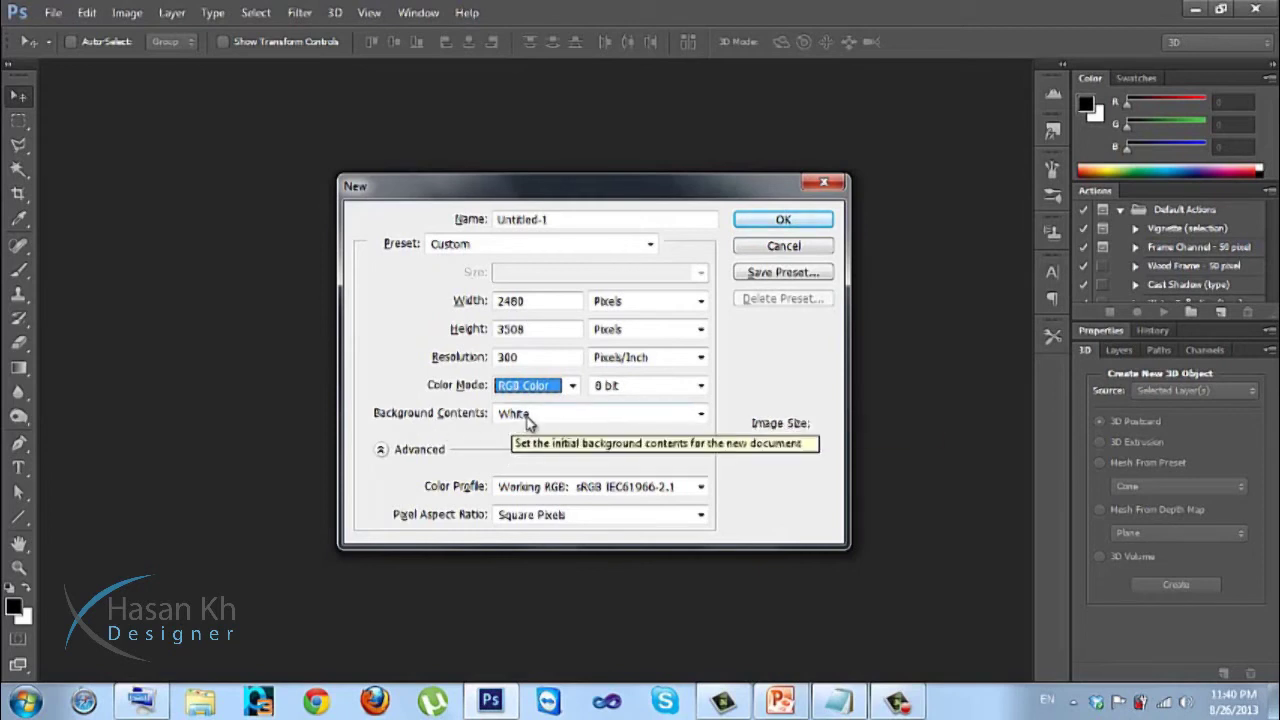
Collapse the advanced settings and set the background contents to Background Color
click(401, 451)
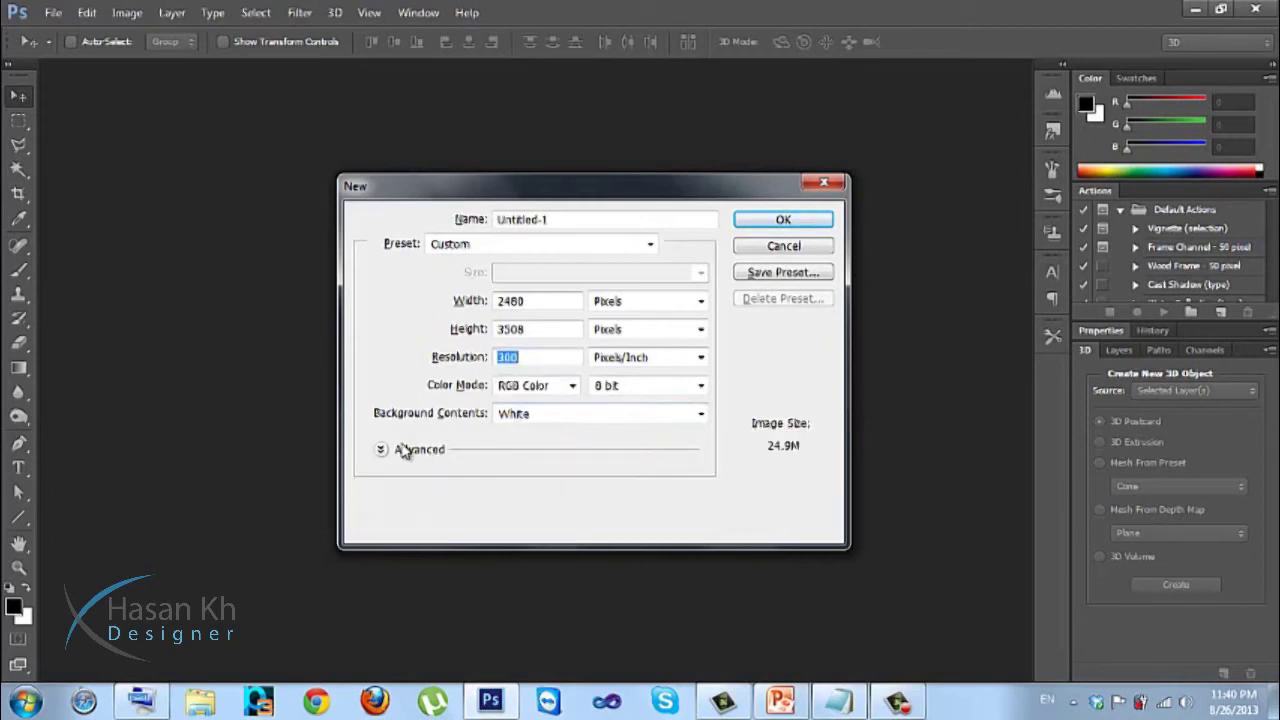
click(598, 418)
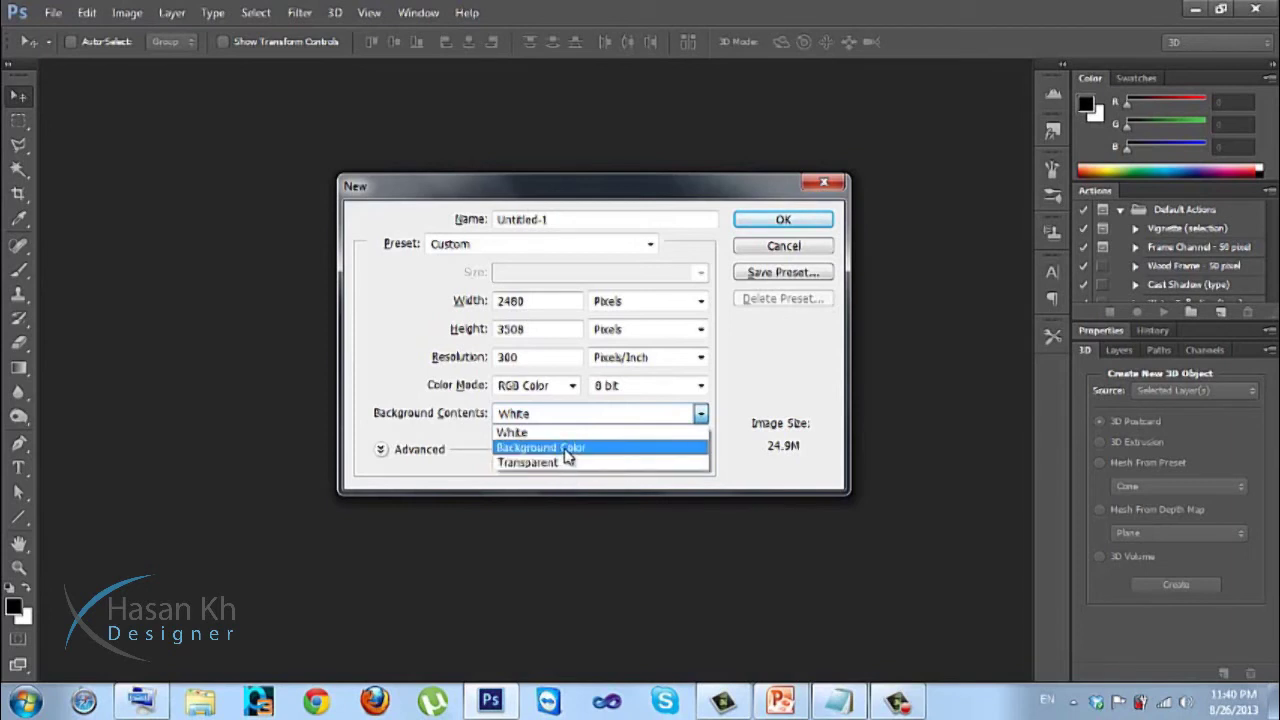
click(567, 452)
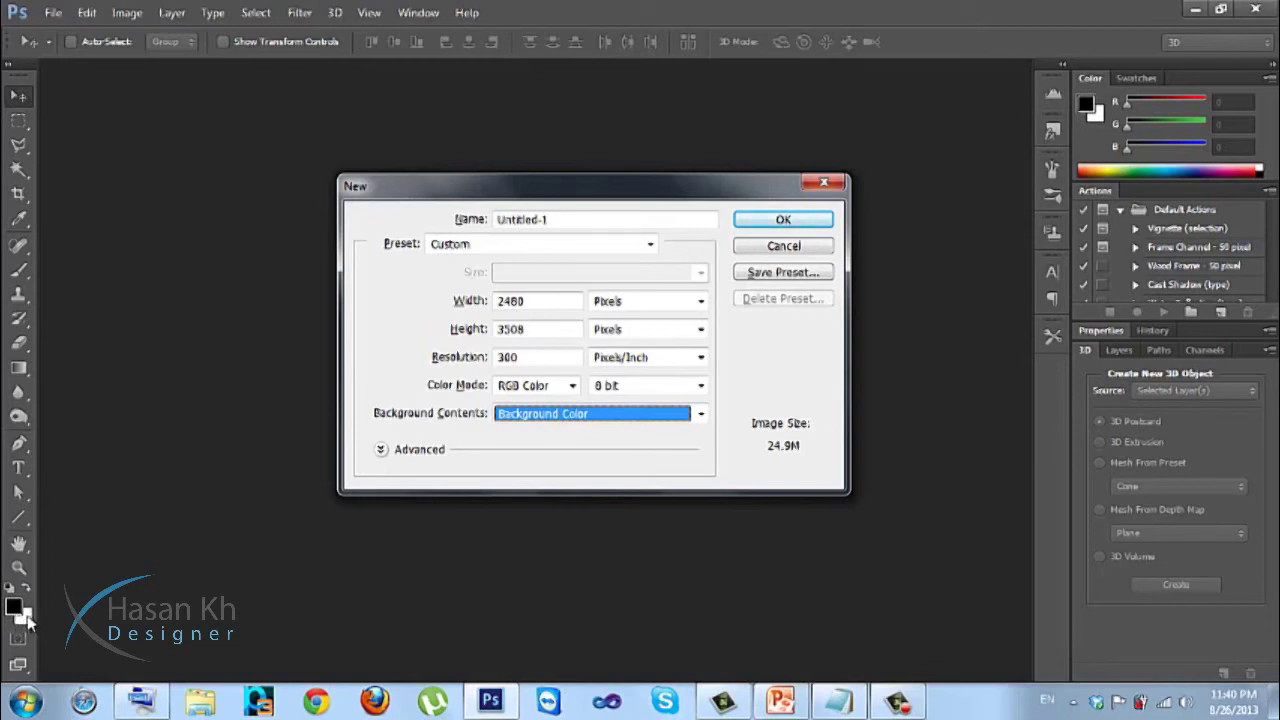
Set the background contents to White and create the new document
click(560, 411)
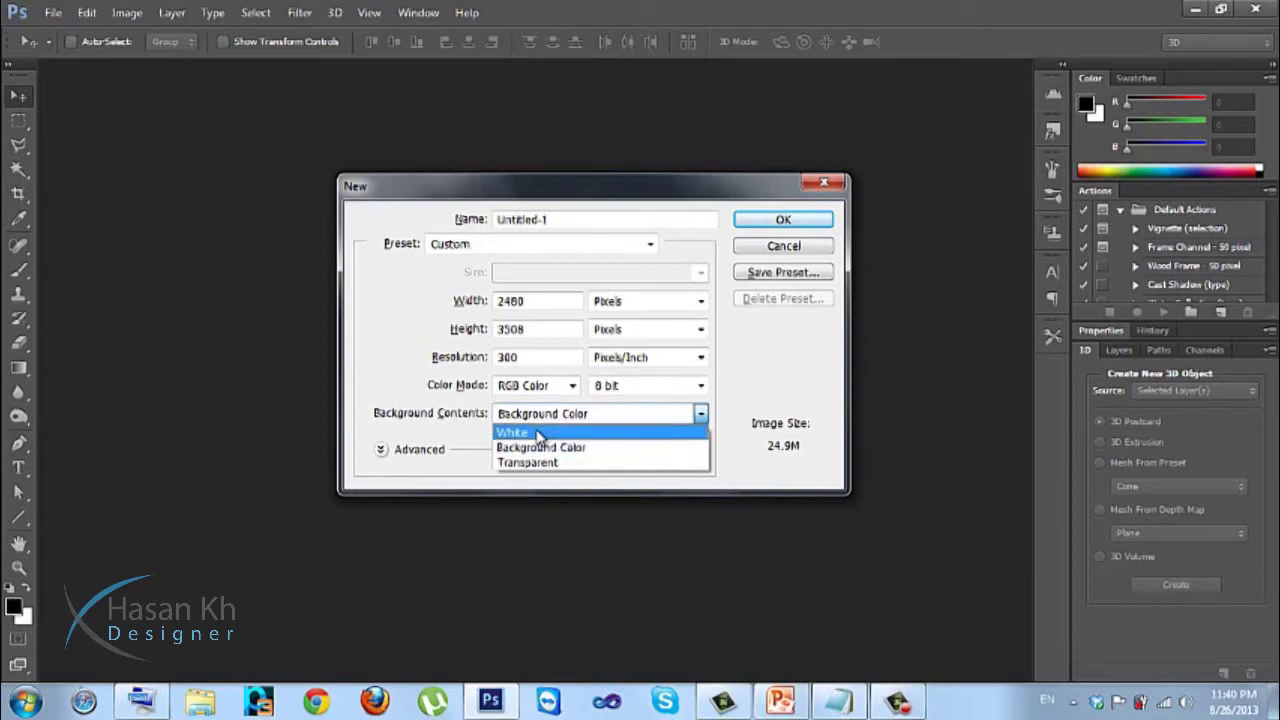
click(537, 433)
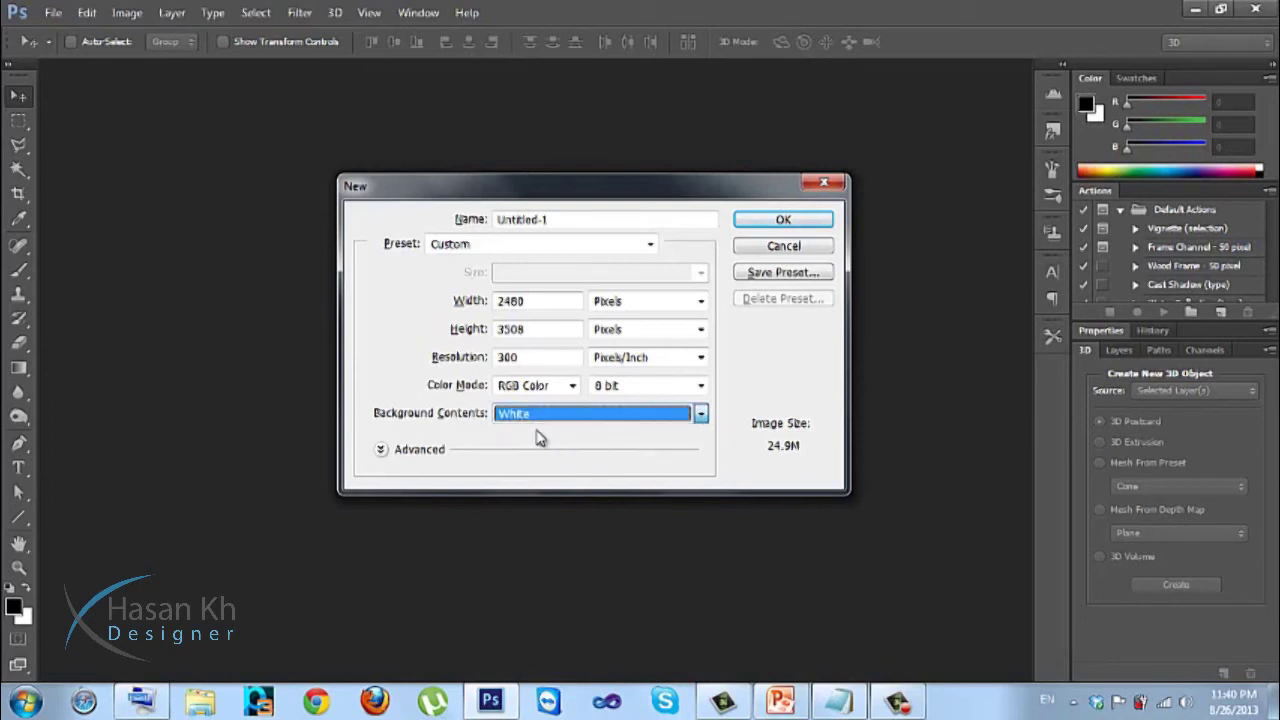
click(750, 224)
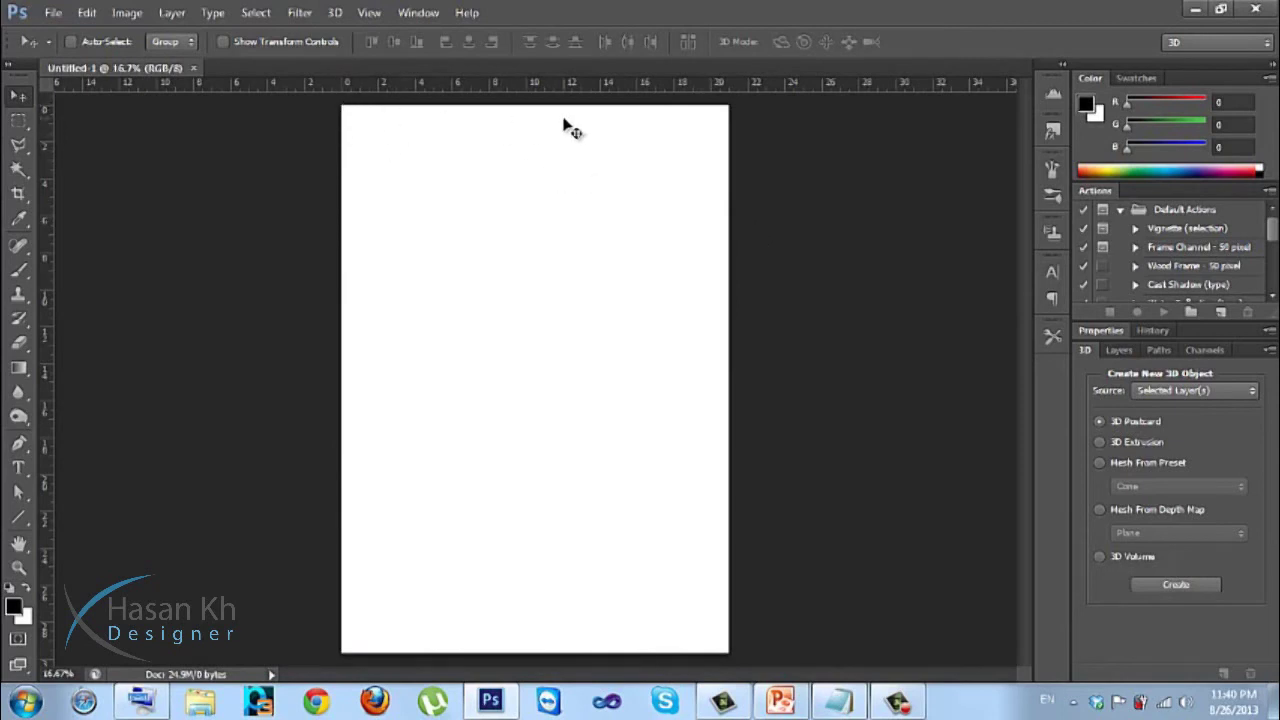
Hide the rulers around the blank document and show them again
key(ctrl+r)
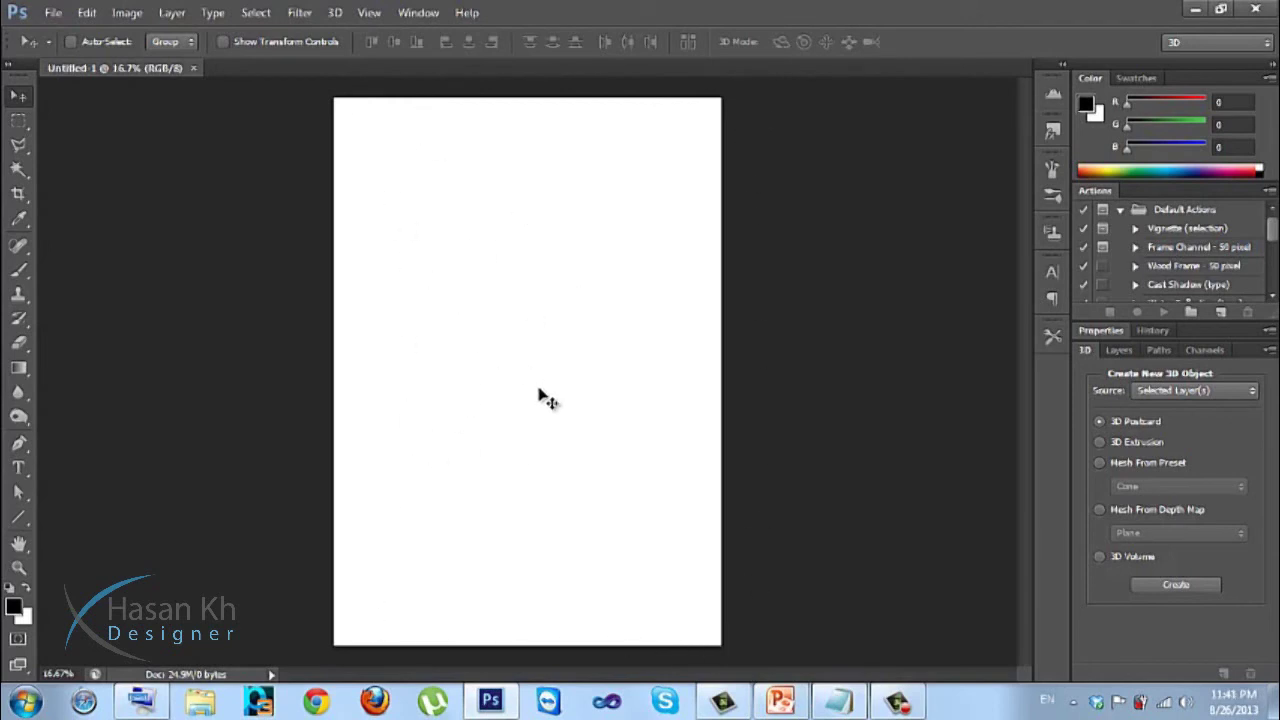
scroll(540, 397, up, 3)
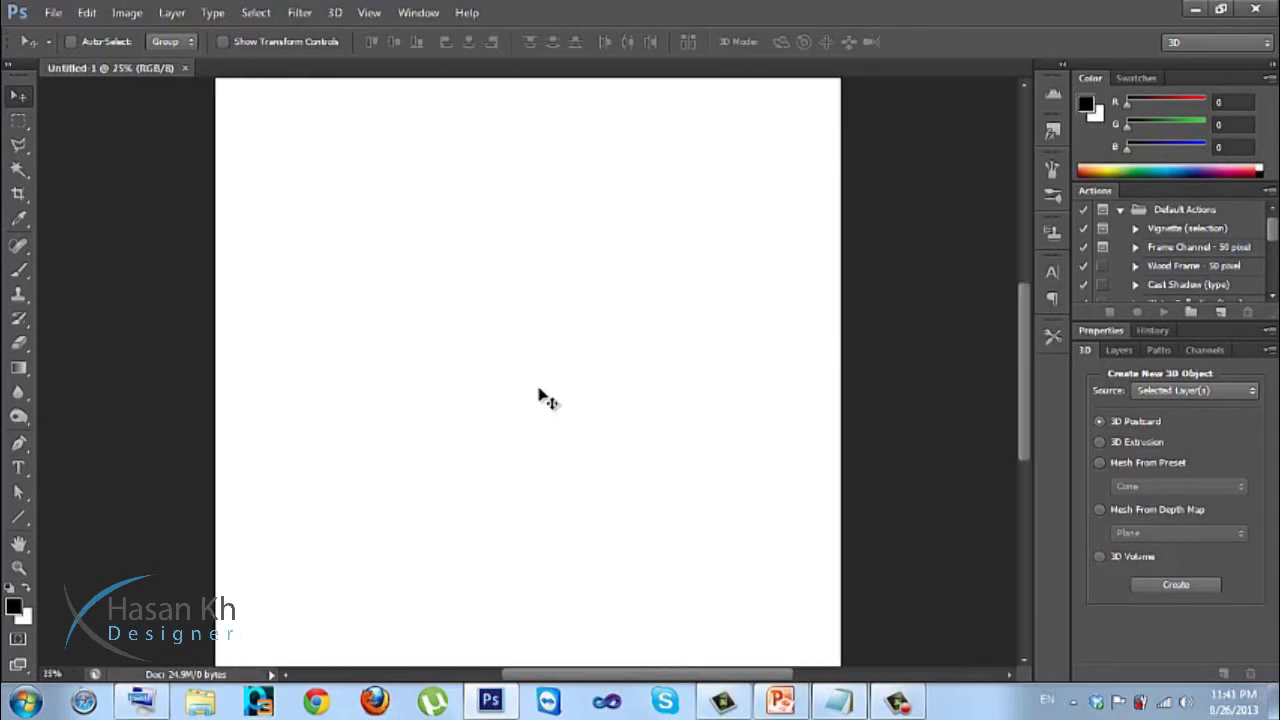
scroll(540, 397, down, 2)
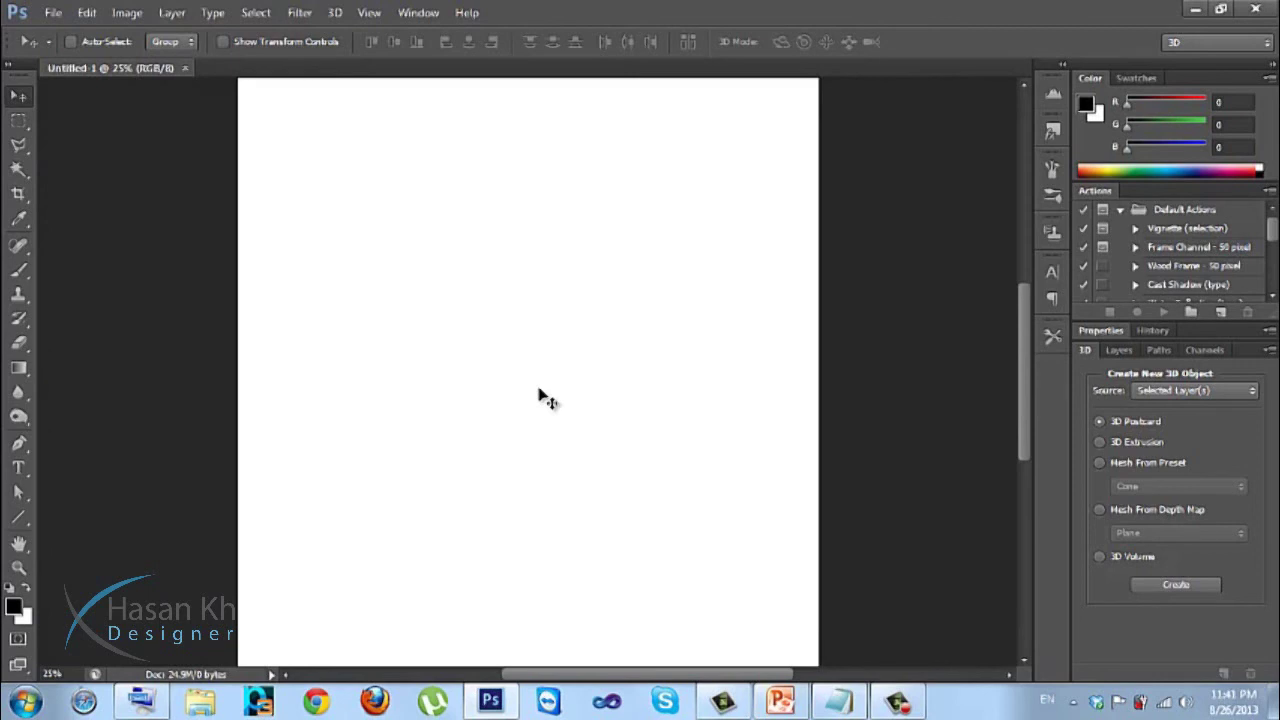
key(ctrl+r)
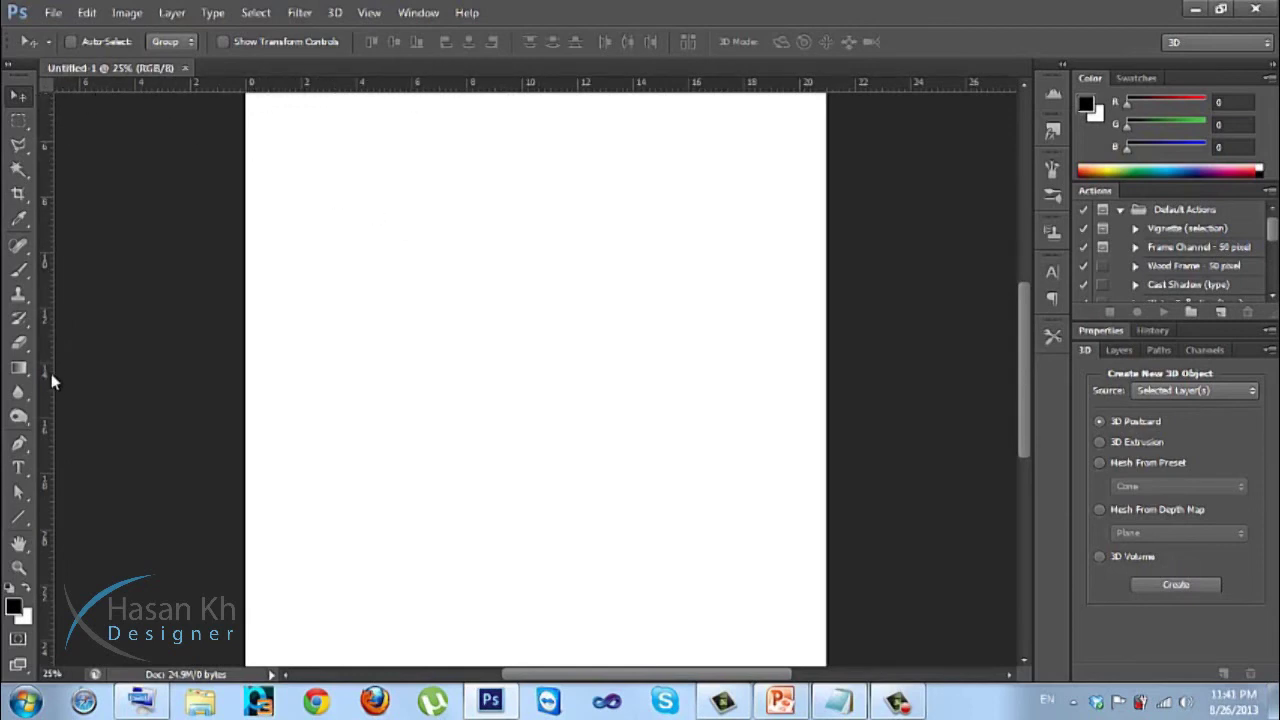
Place vertical guides from the ruler along the left and right edges of the white page
drag(363, 183, 351, 231)
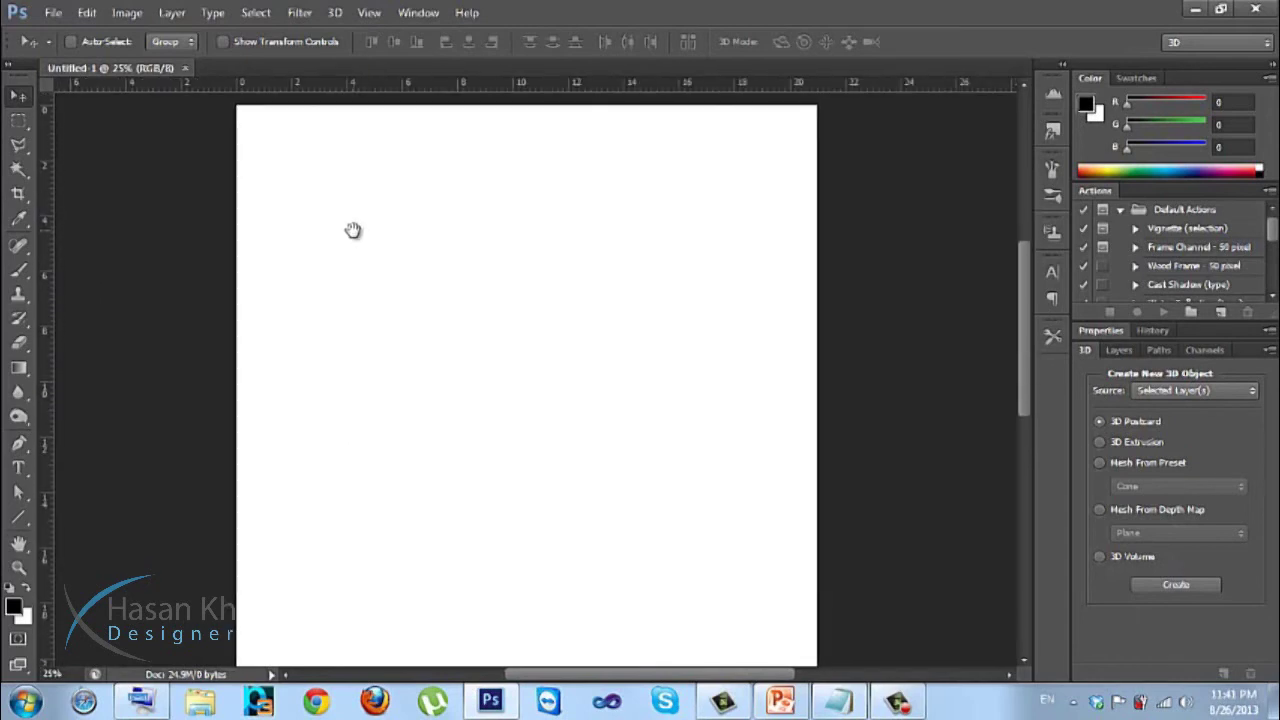
key(ctrl+plus)
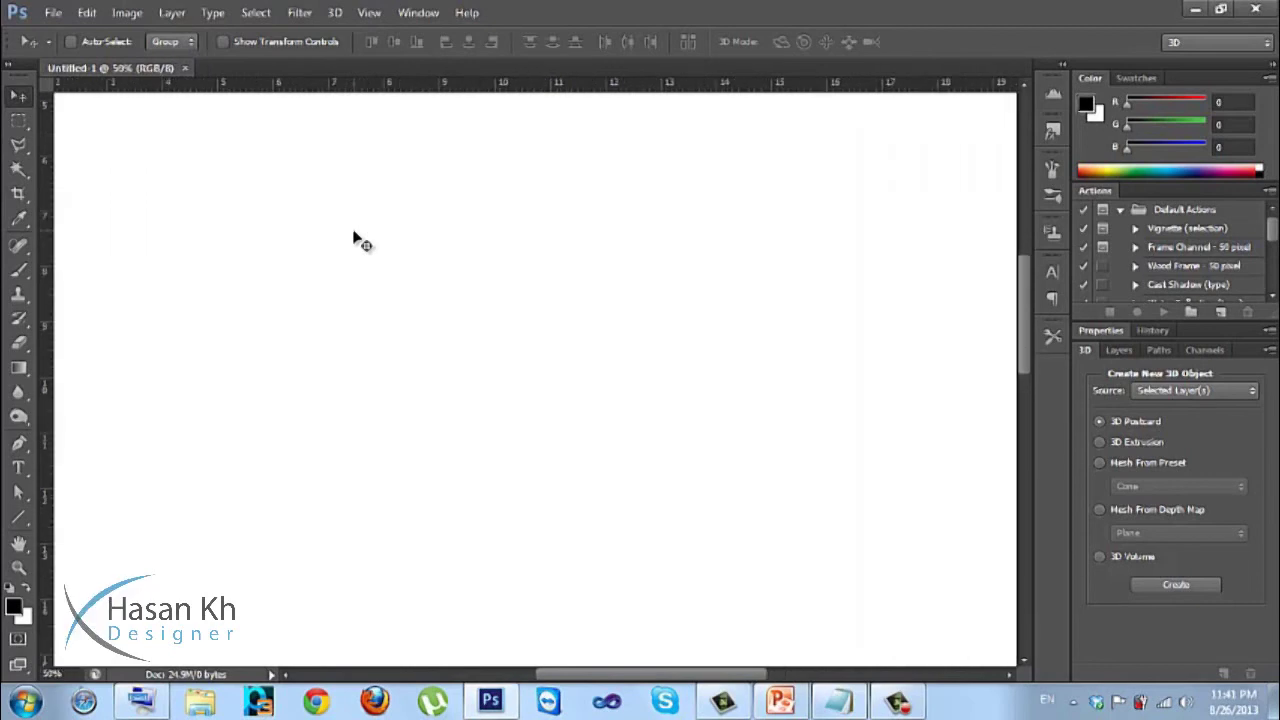
drag(546, 253, 474, 360)
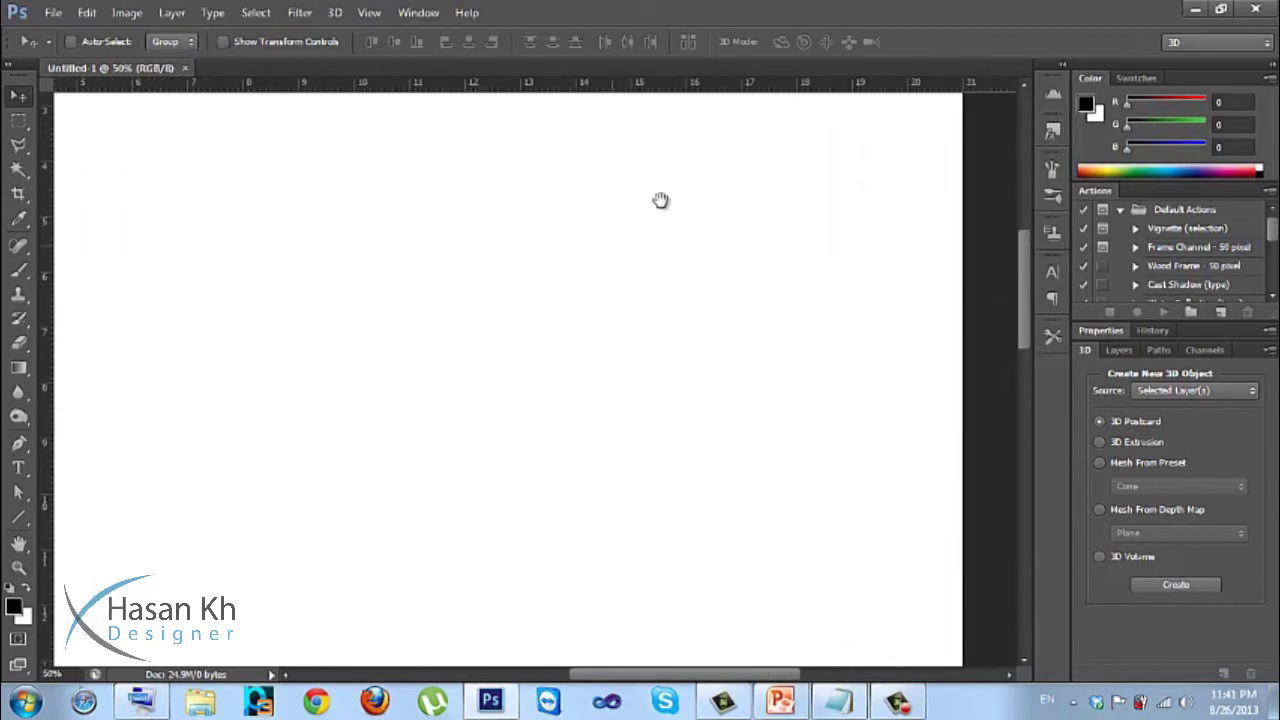
key(ctrl+minus)
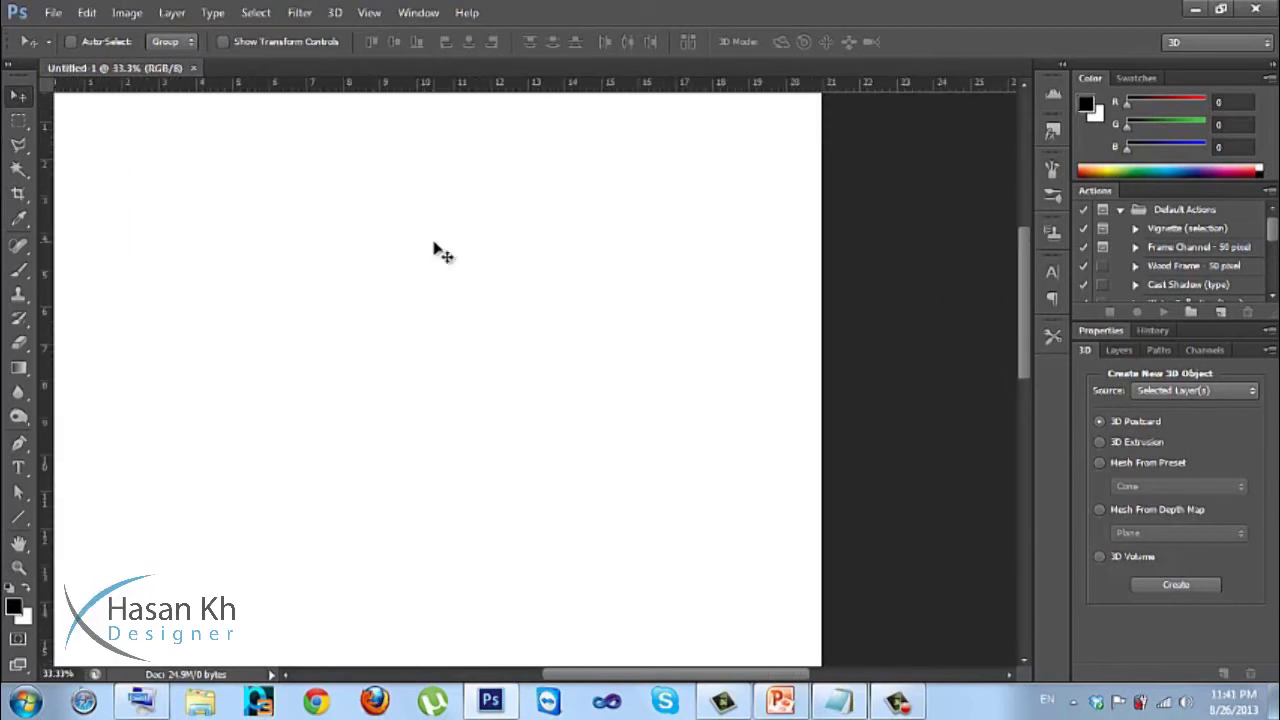
key(ctrl+minus)
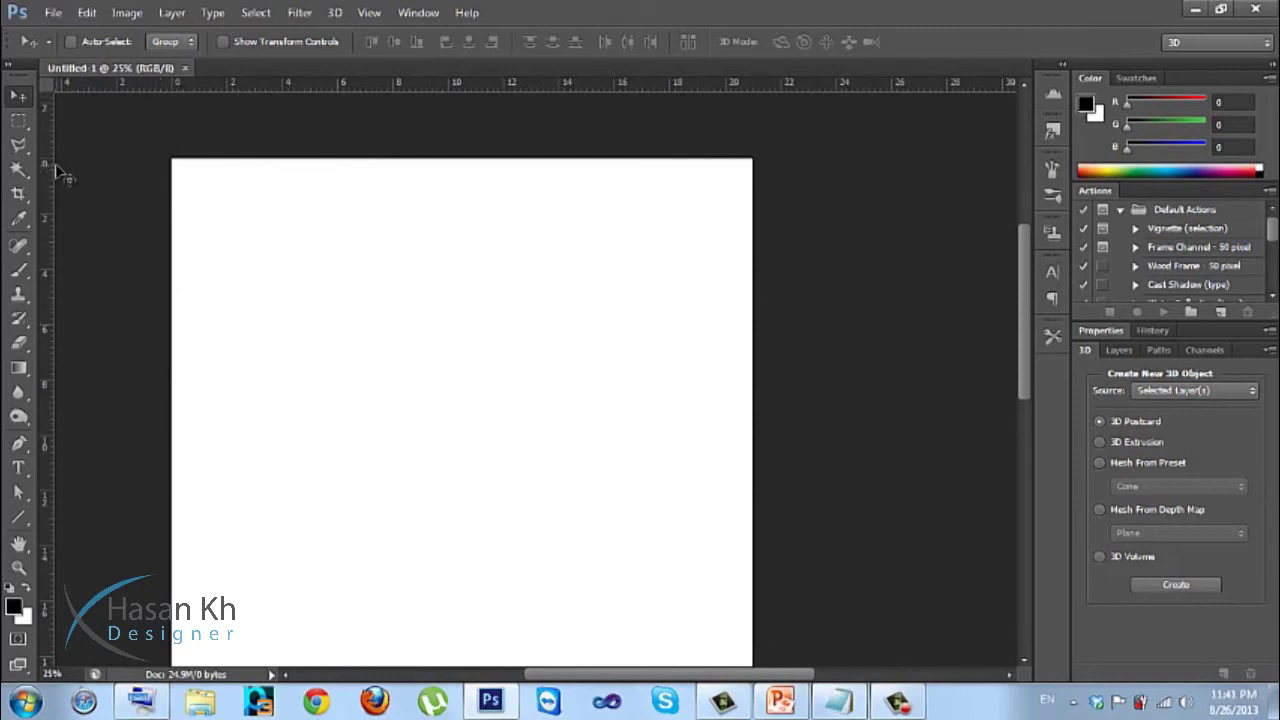
drag(48, 168, 174, 168)
drag(46, 190, 751, 163)
Place a horizontal guide from the ruler along the top edge of the page
key(ctrl+plus)
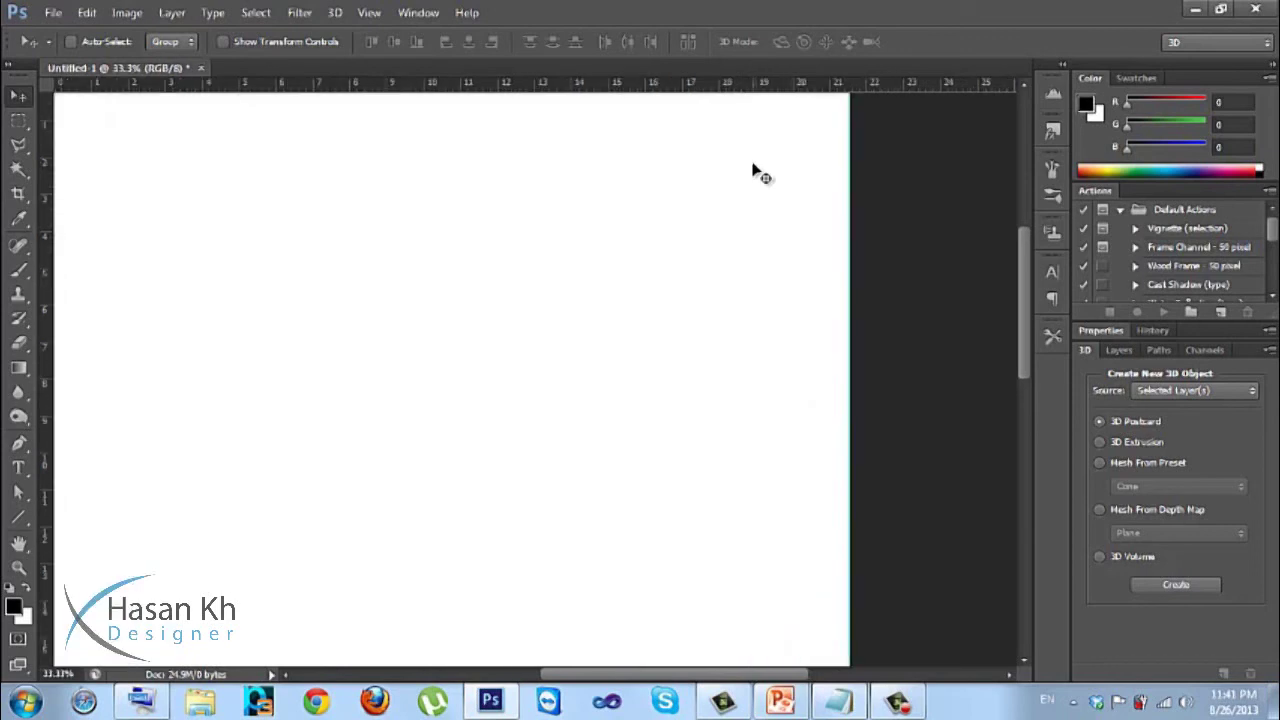
scroll(752, 163, right, 2)
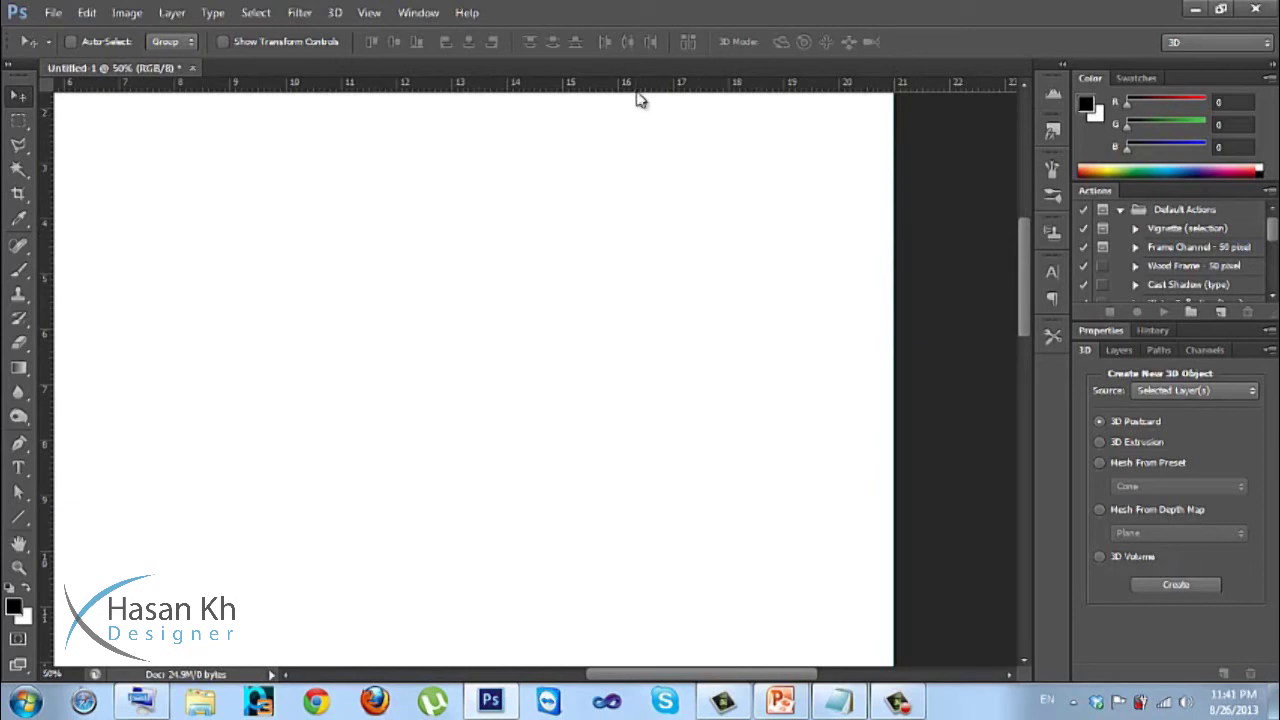
scroll(526, 126, left, 5)
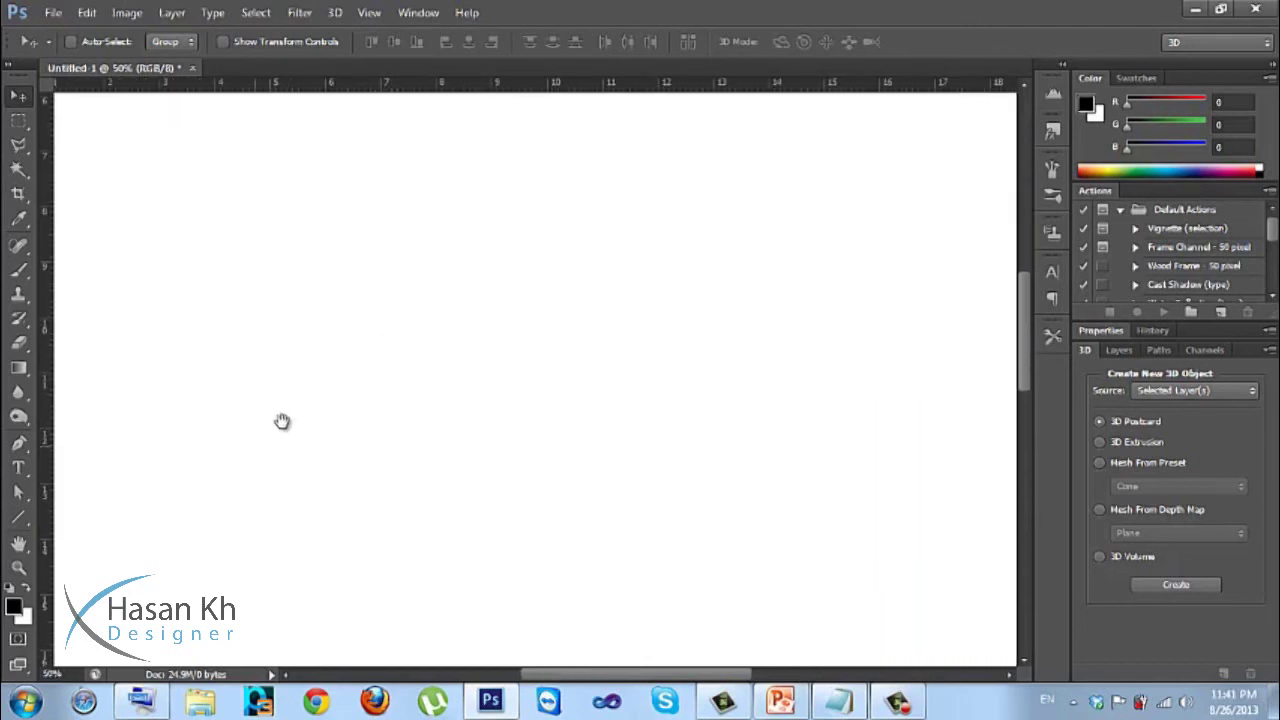
scroll(327, 308, left, 2)
key(ctrl+r)
scroll(314, 351, up, 5)
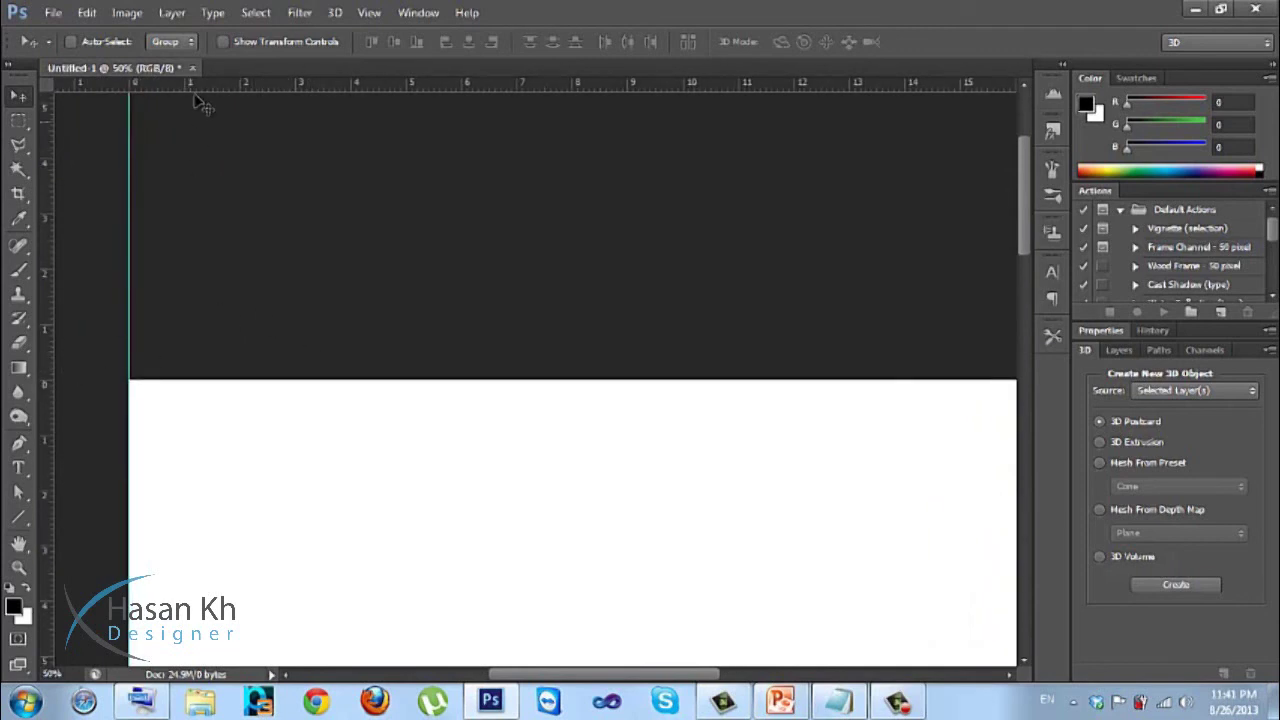
drag(197, 96, 190, 380)
Place a horizontal guide from the ruler along the bottom edge of the page
scroll(200, 457, down, 5)
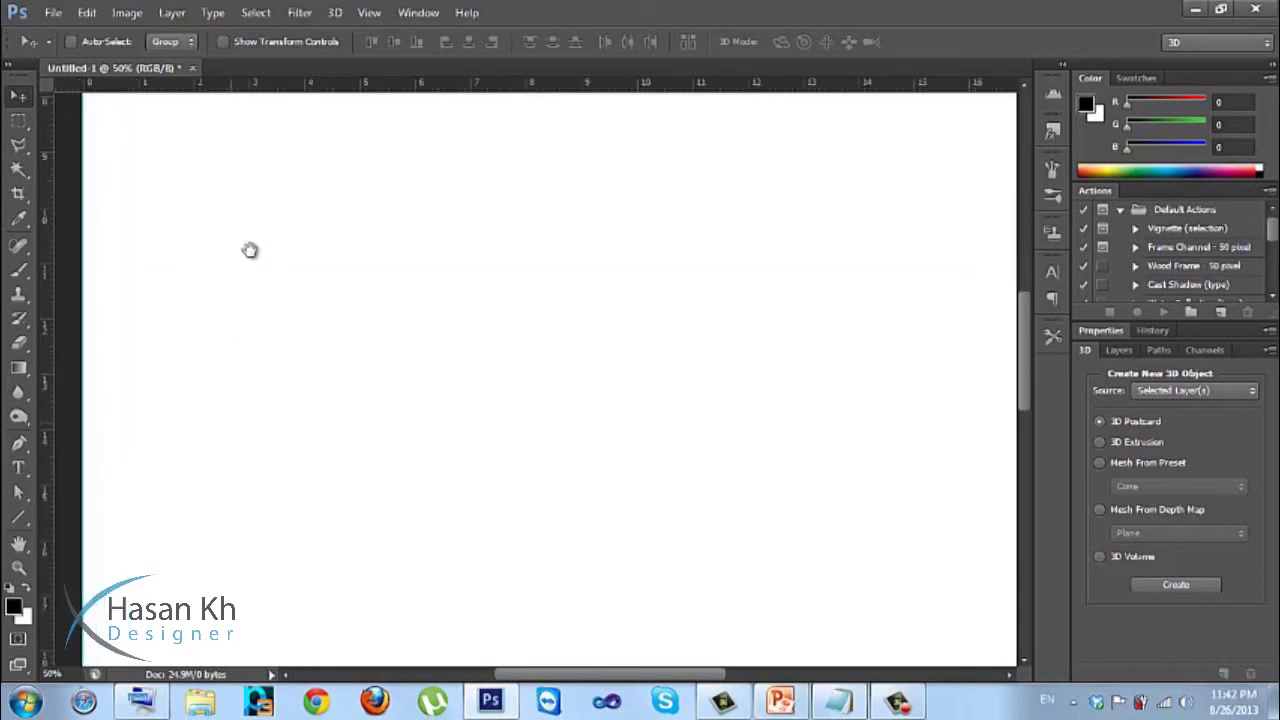
scroll(245, 437, left, 2)
scroll(245, 437, down, 5)
key(ctrl+r)
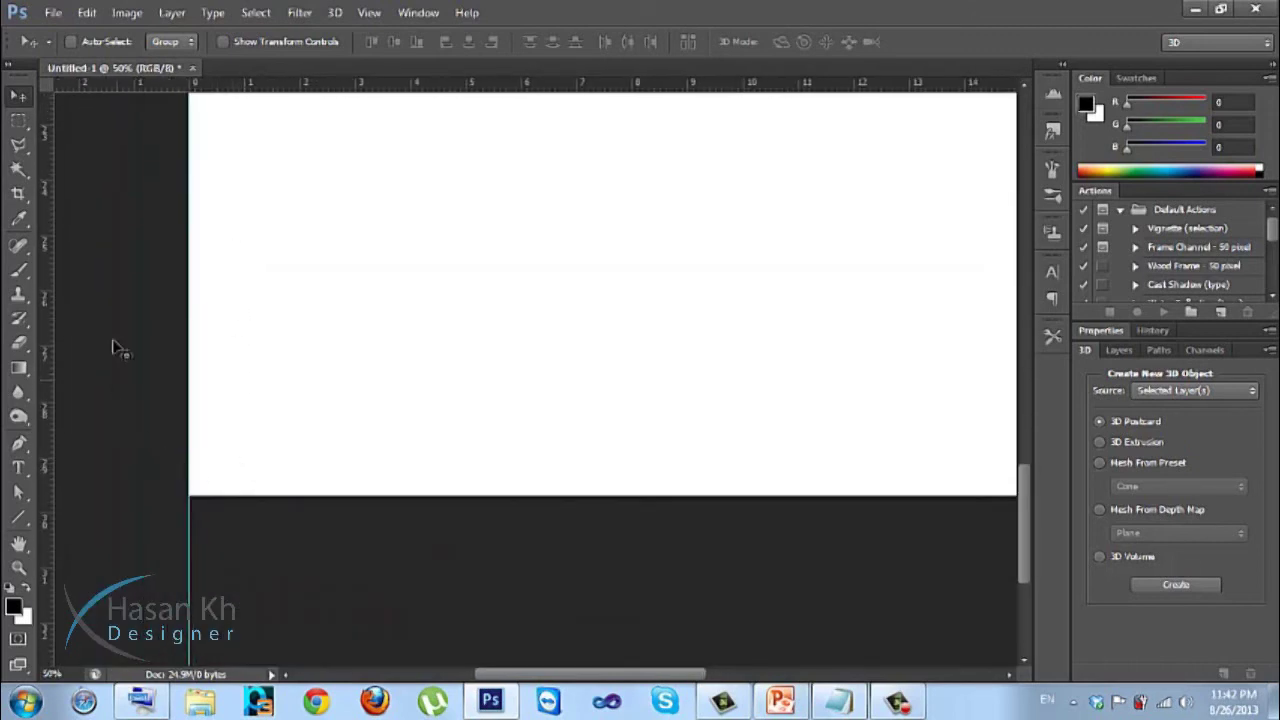
drag(135, 88, 157, 500)
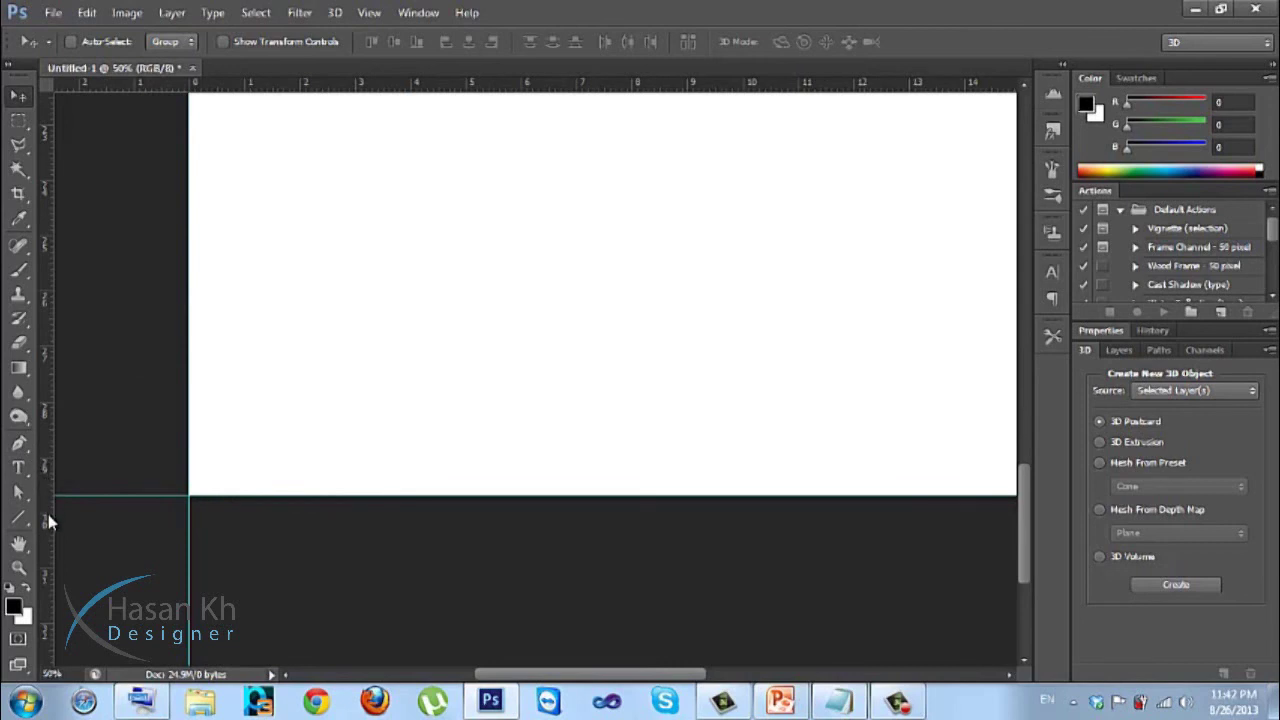
Examine the ruler divisions at closer zoom levels, and view the whole page framed by its guides
key(ctrl+plus)
key(ctrl+plus)
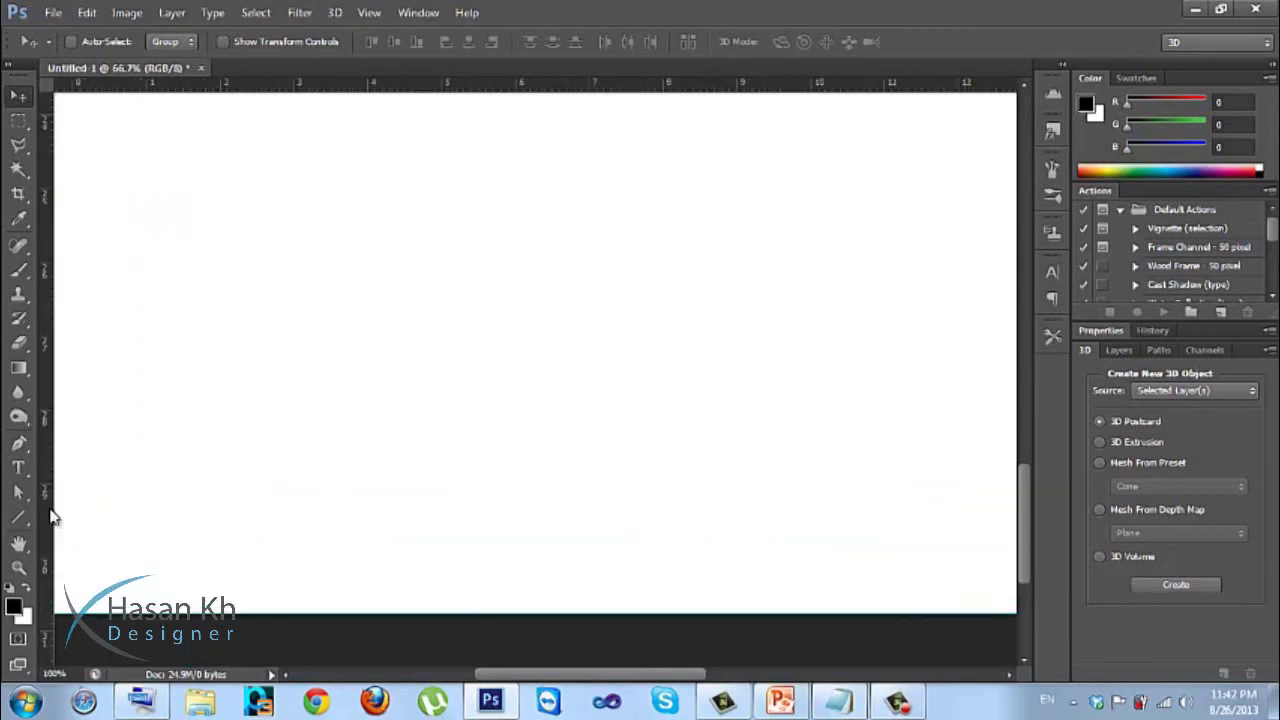
mouse_move(47, 505)
mouse_down()
mouse_move(161, 489)
mouse_move(28, 492)
mouse_up()
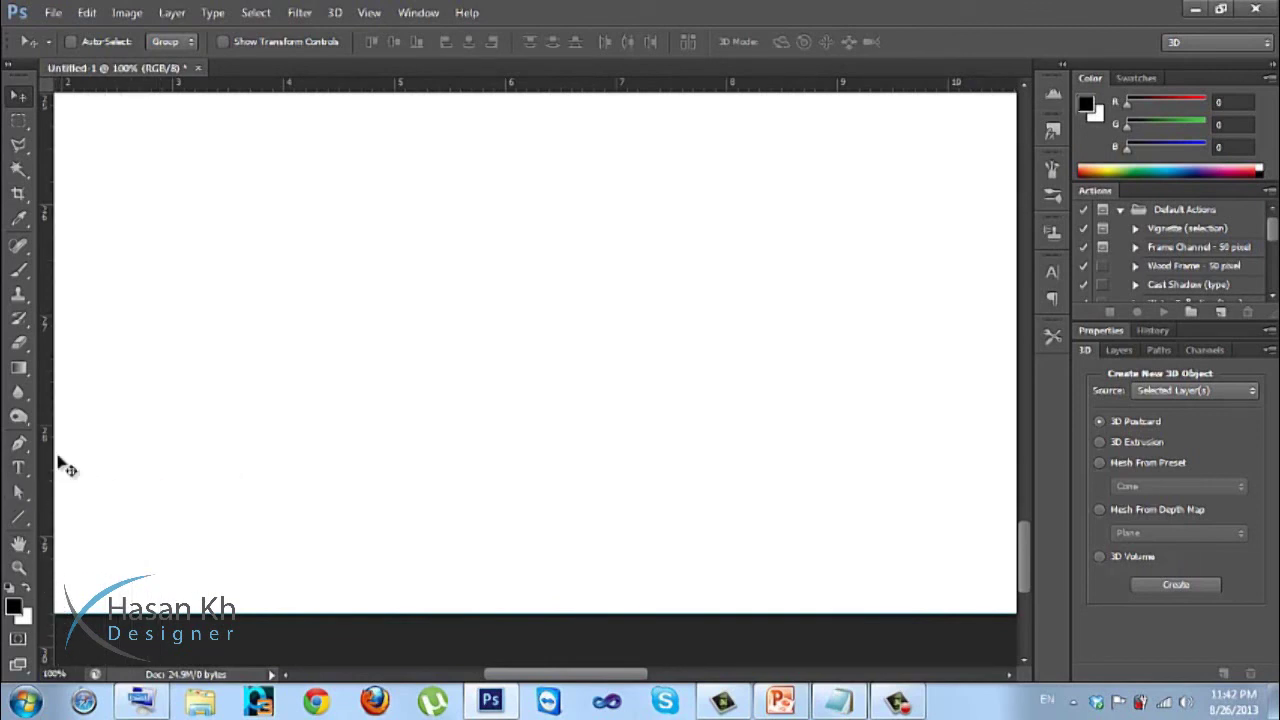
key(ctrl+minus)
key(ctrl+minus)
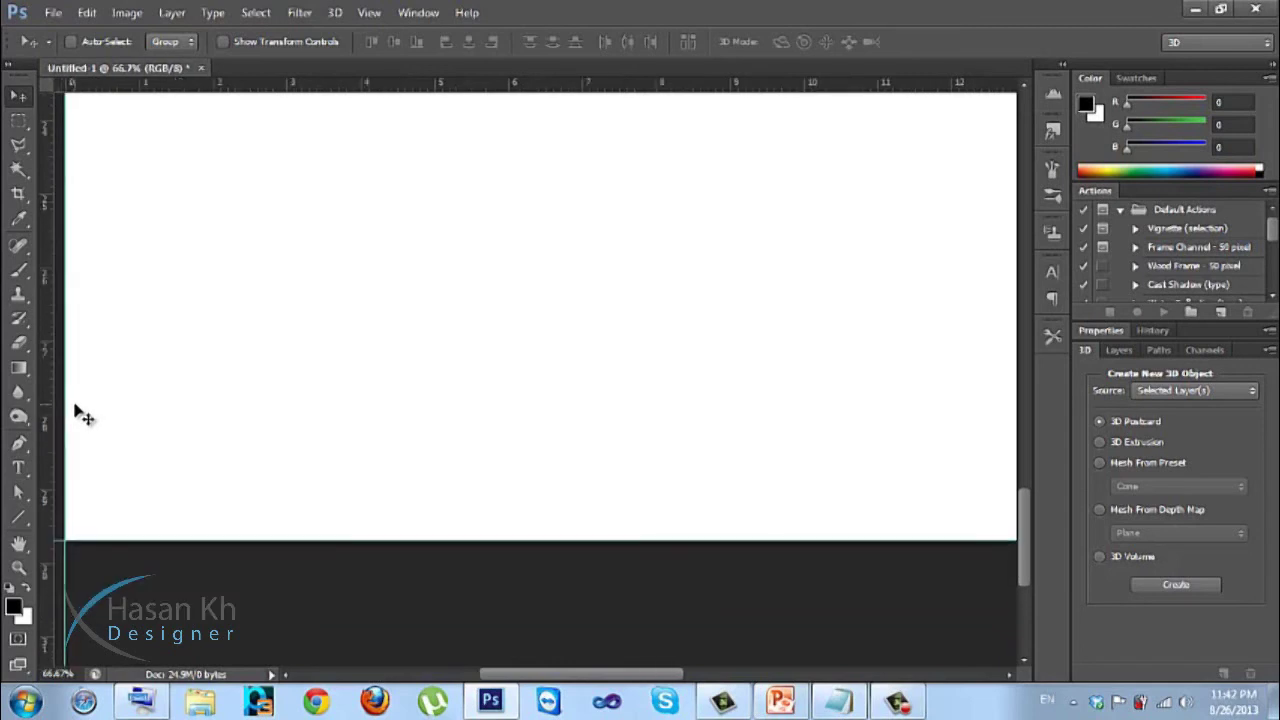
key(ctrl+minus)
key(ctrl+minus)
key(ctrl+minus)
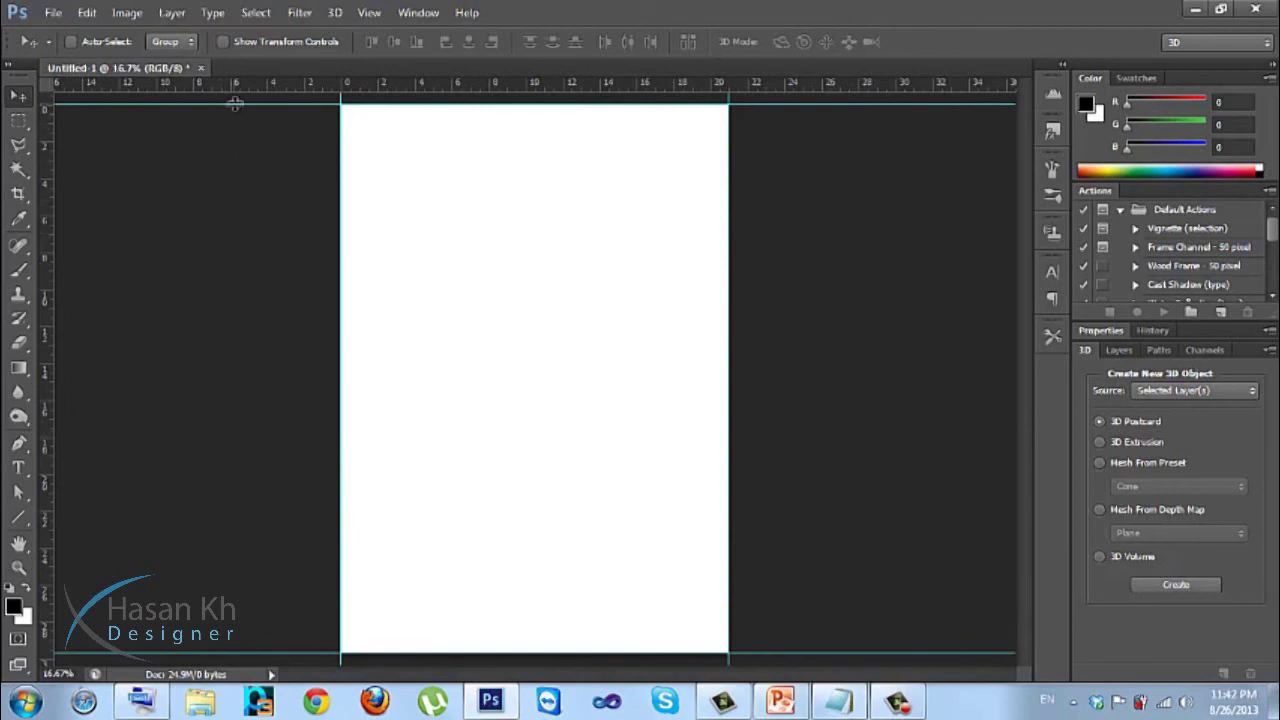
Remove all the guides around the page by moving them back off the canvas
drag(235, 103, 40, 96)
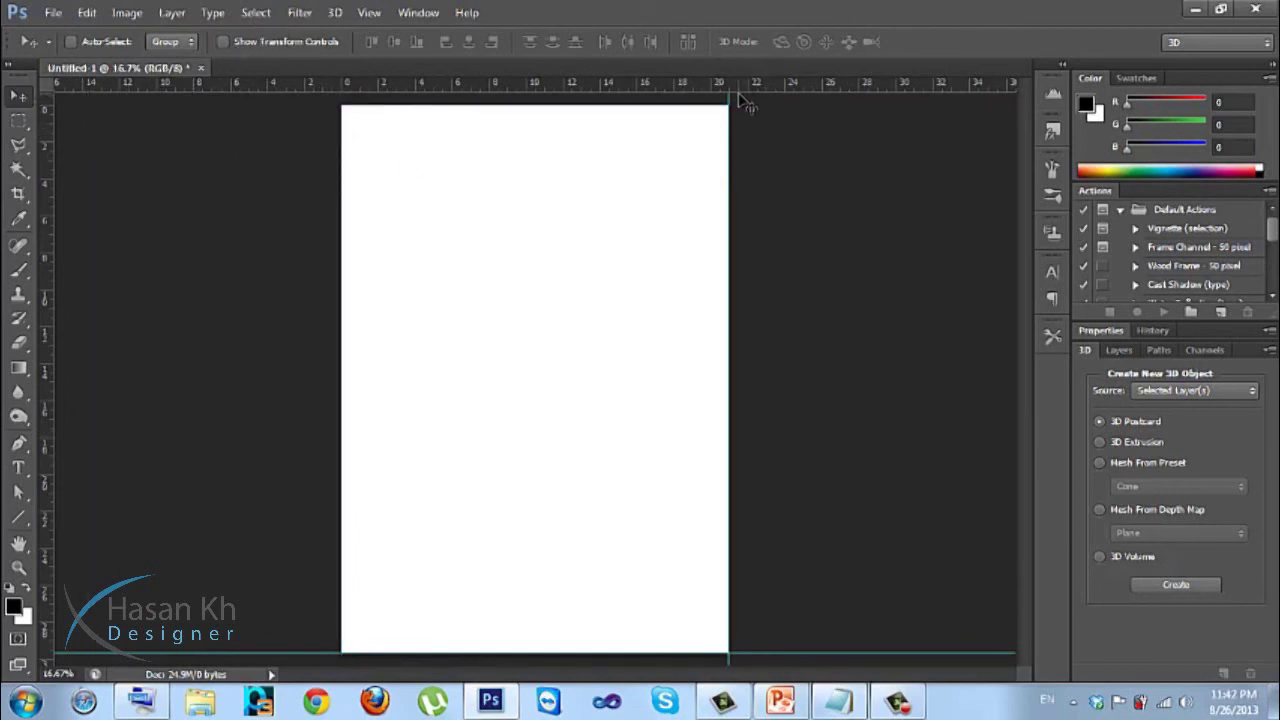
drag(730, 100, 18, 125)
drag(175, 653, 223, 29)
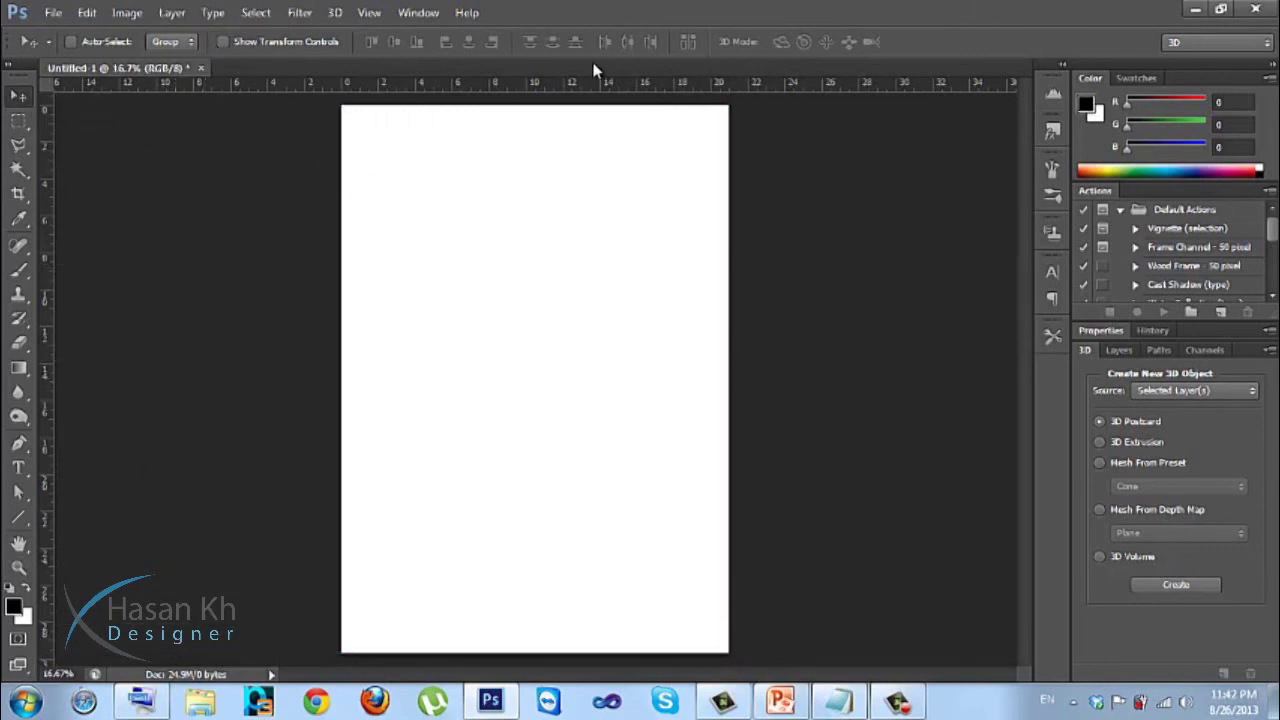
Close the untitled document without saving and open the settings for a new document
click(201, 68)
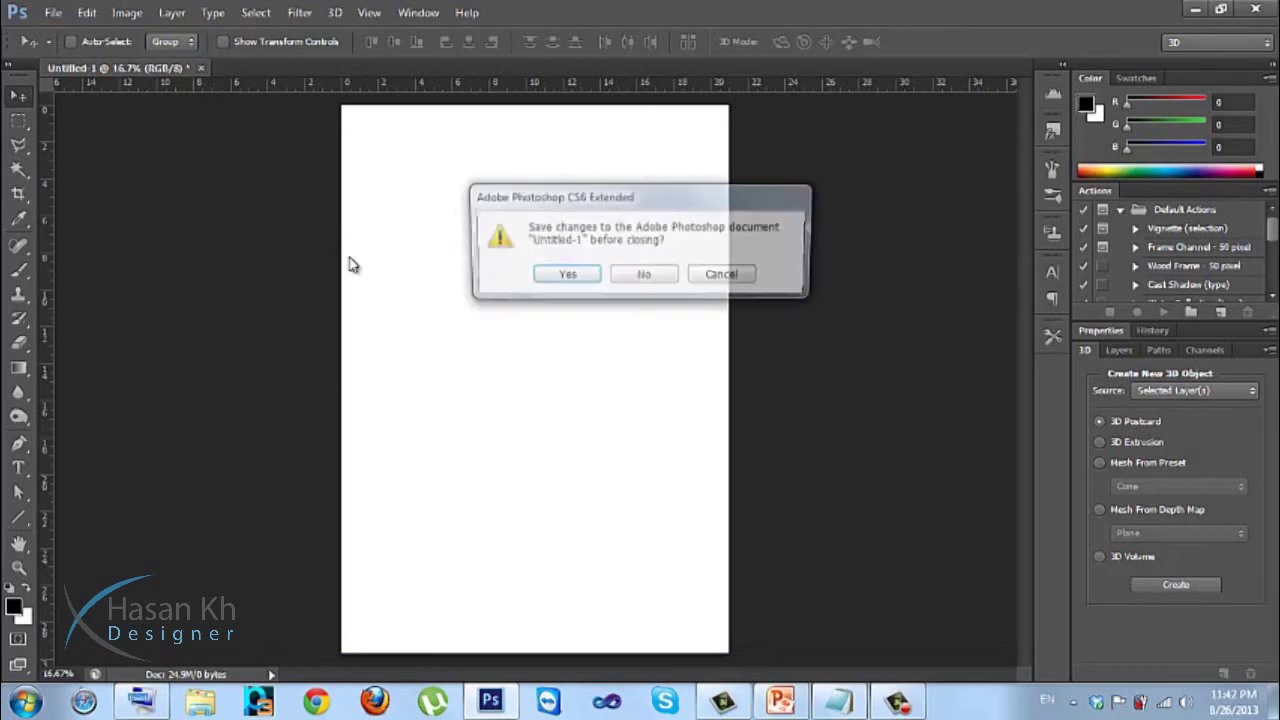
key(n)
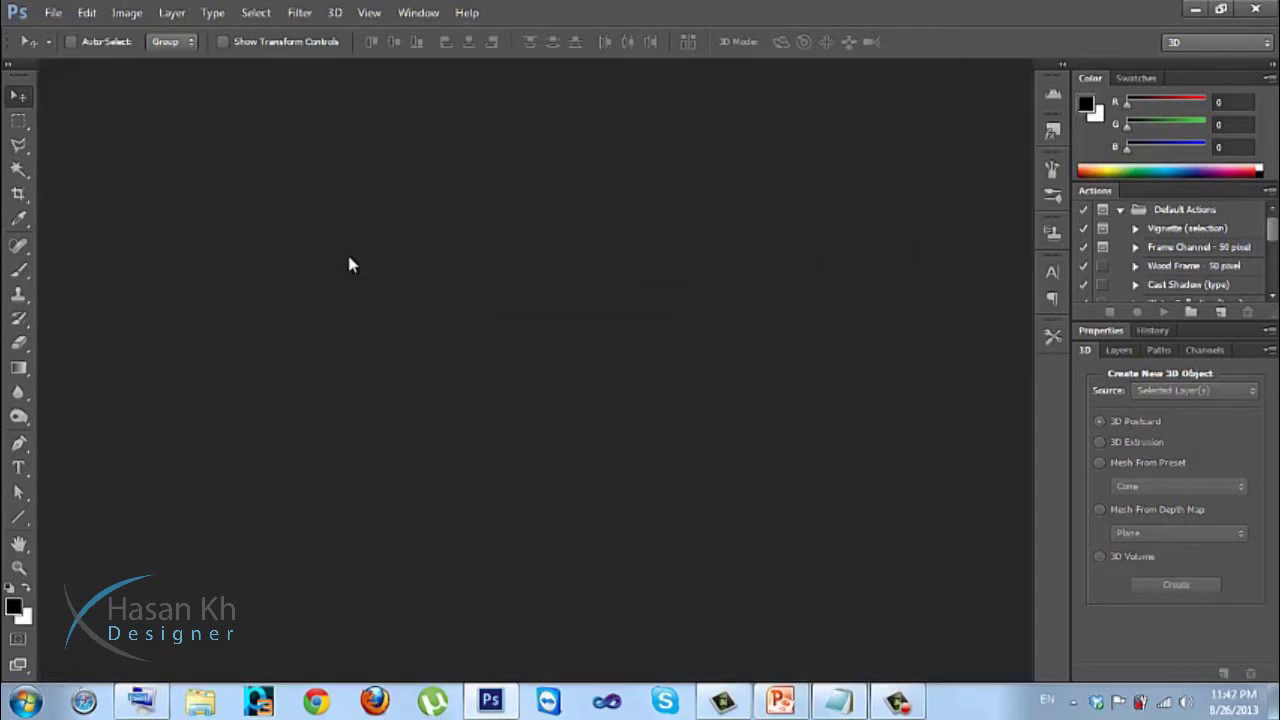
key(ctrl+n)
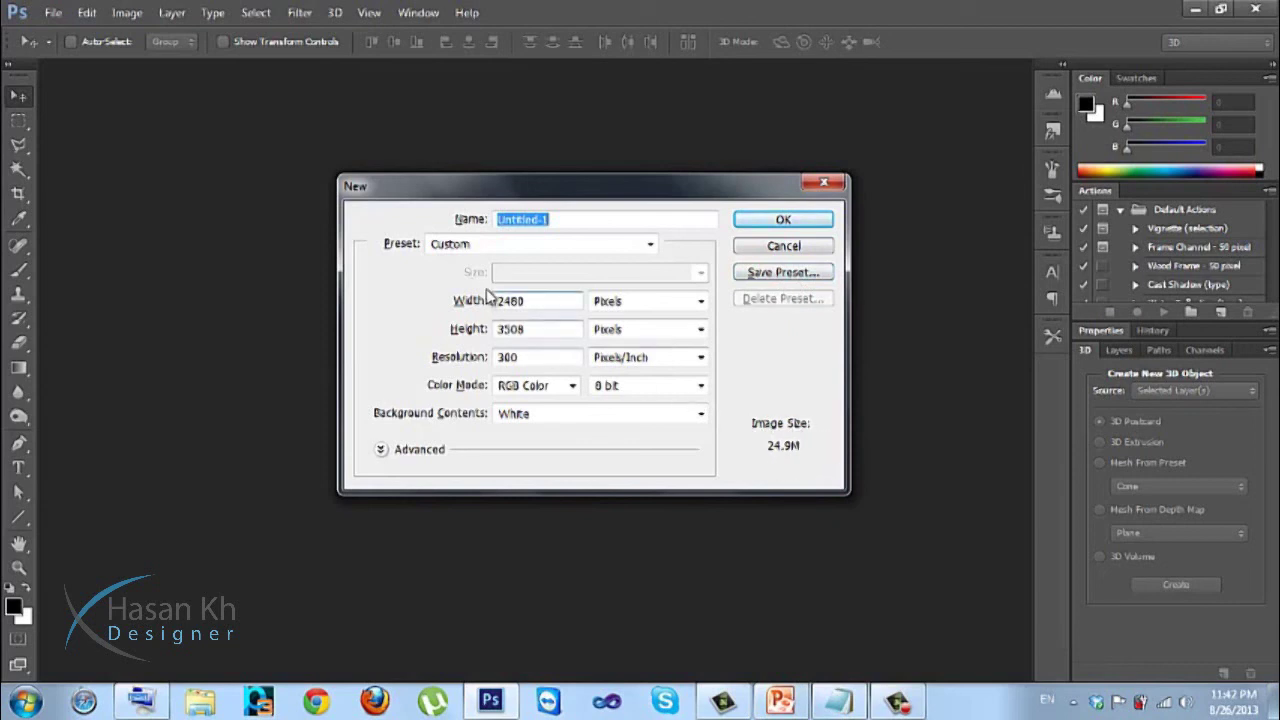
Choose the International Paper preset at A4 size for the new document
click(560, 247)
click(494, 372)
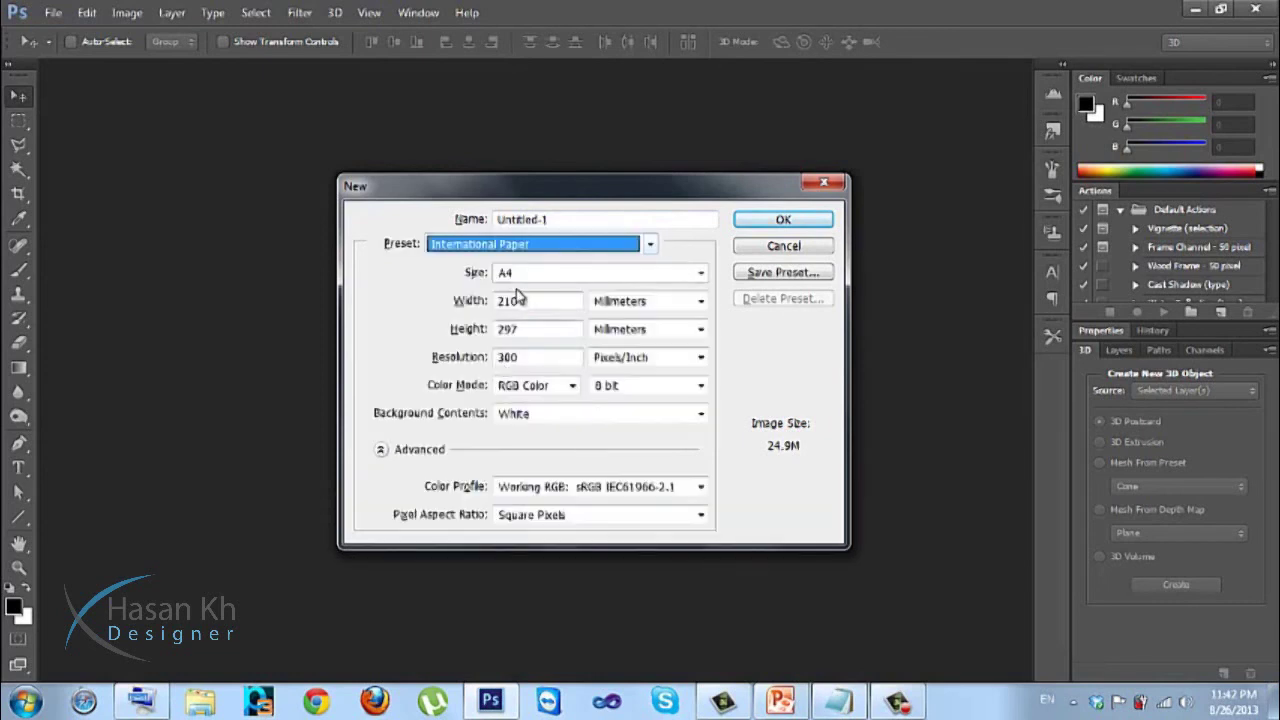
click(520, 272)
click(523, 283)
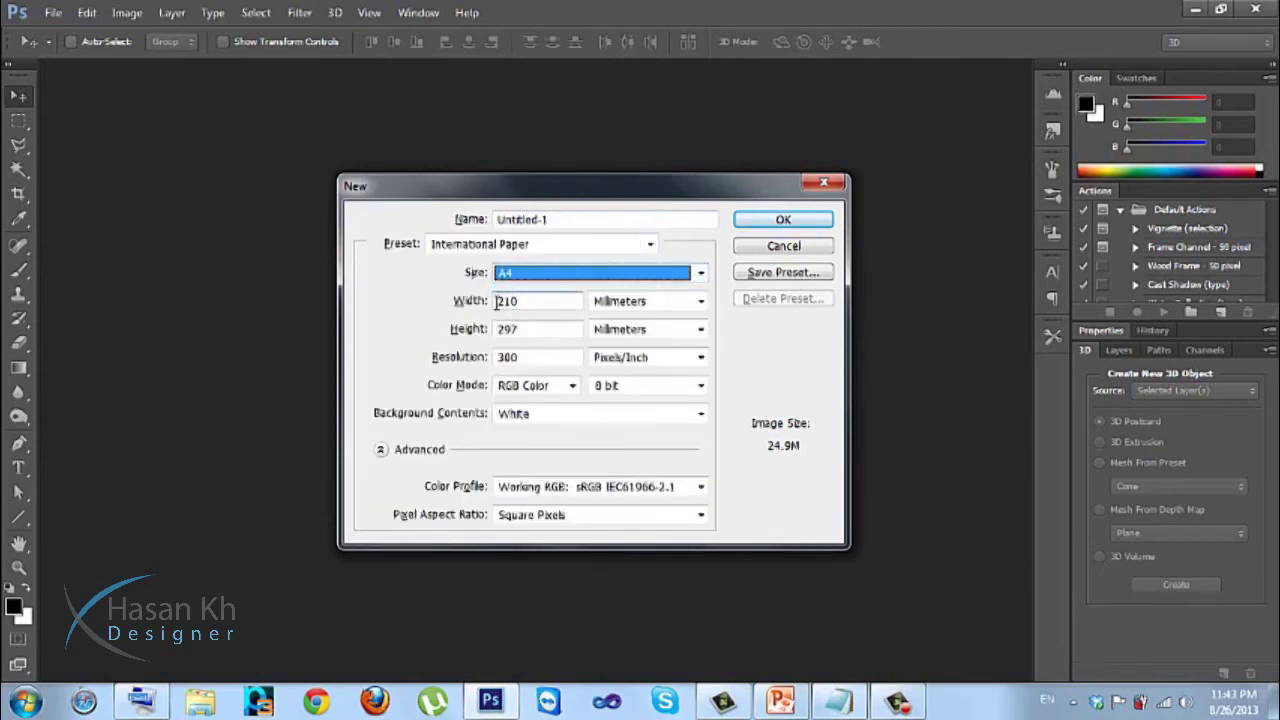
key(shift+Tab)
key(shift+Tab)
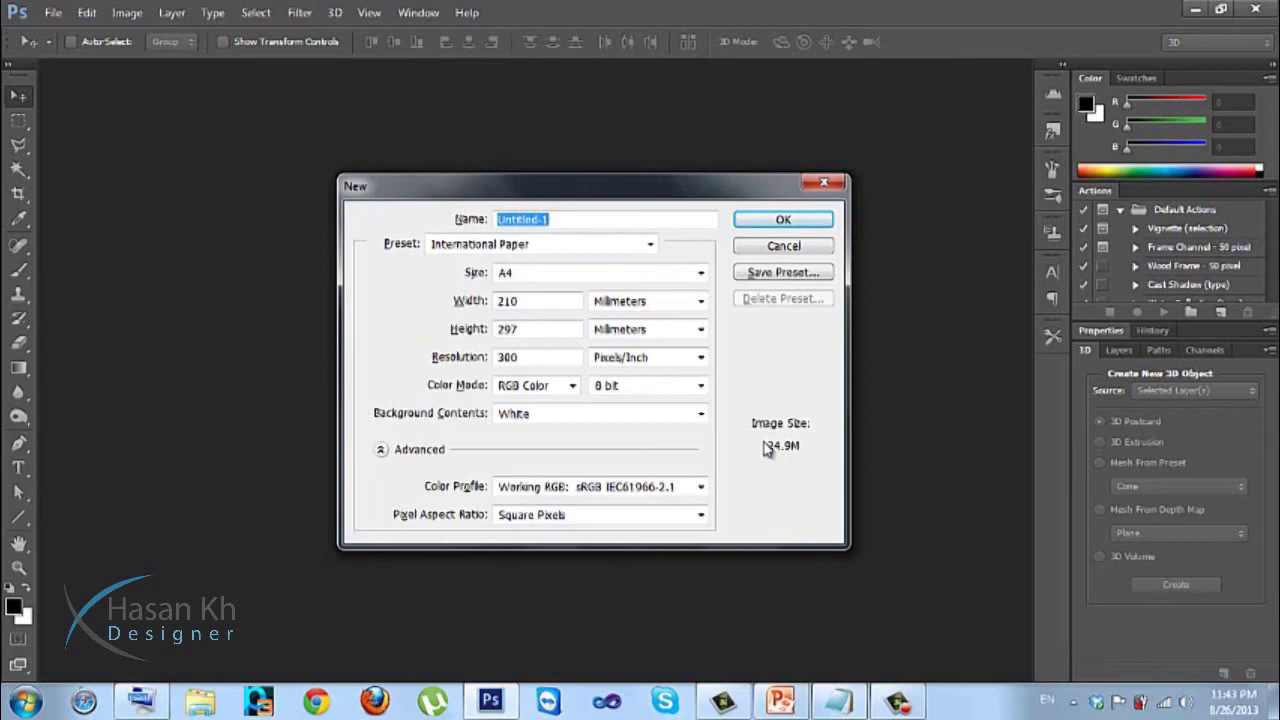
Lower the new document's resolution in small steps to compare the effect on image size, and return it to 300 pixels/inch
click(514, 356)
drag(486, 358, 478, 362)
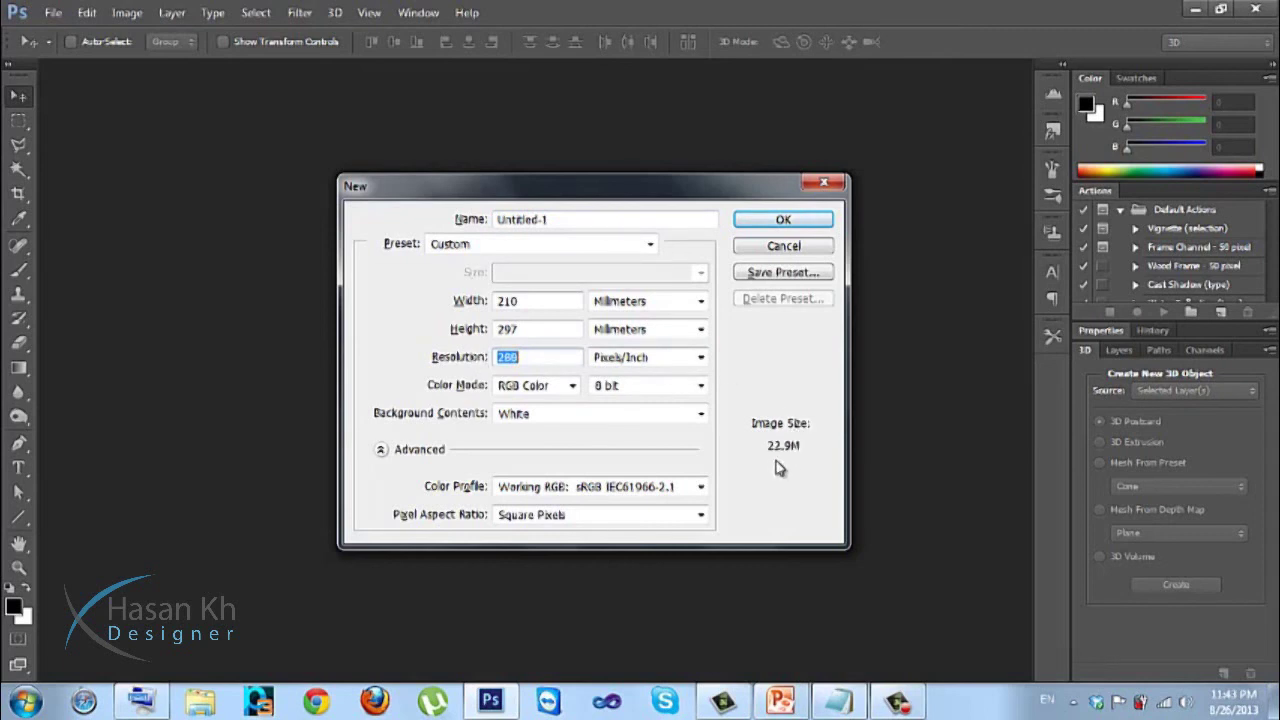
key(Down)
key(Down)
key(Down)
key(Down)
key(Down)
key(Down)
key(Down)
key(Down)
key(Down)
key(Down)
key(Down)
key(Down)
key(Down)
key(Down)
key(Down)
key(Down)
key(Down)
key(Down)
key(Down)
click(617, 243)
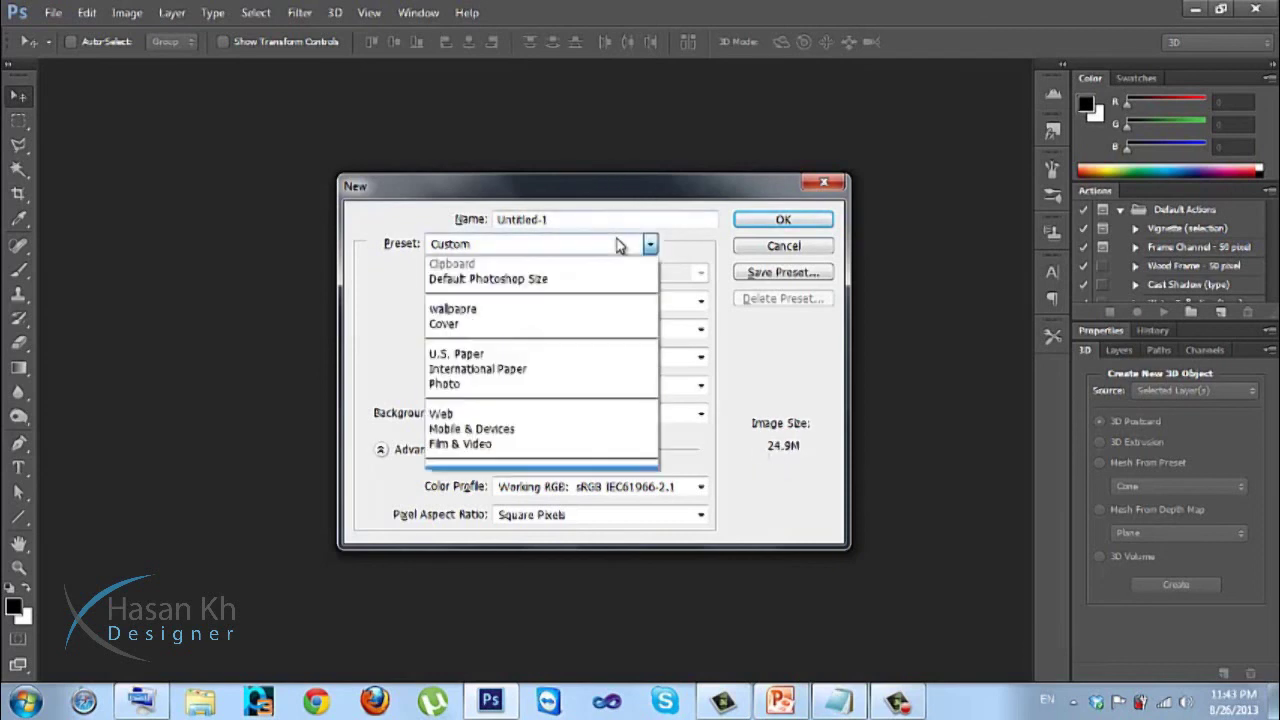
click(614, 246)
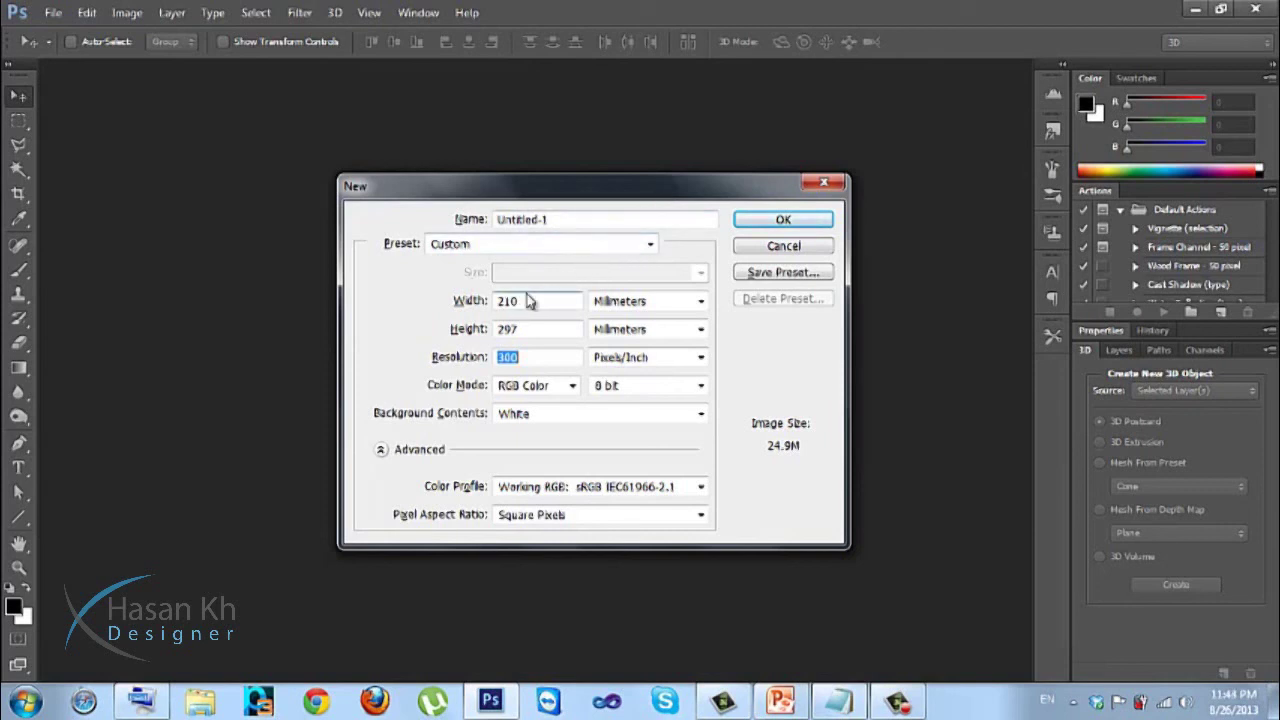
Switch the new document's width and height units to pixels, and review its dimensions, resolution, color mode and background contents
click(620, 300)
click(605, 312)
double_click(509, 300)
drag(537, 334, 468, 333)
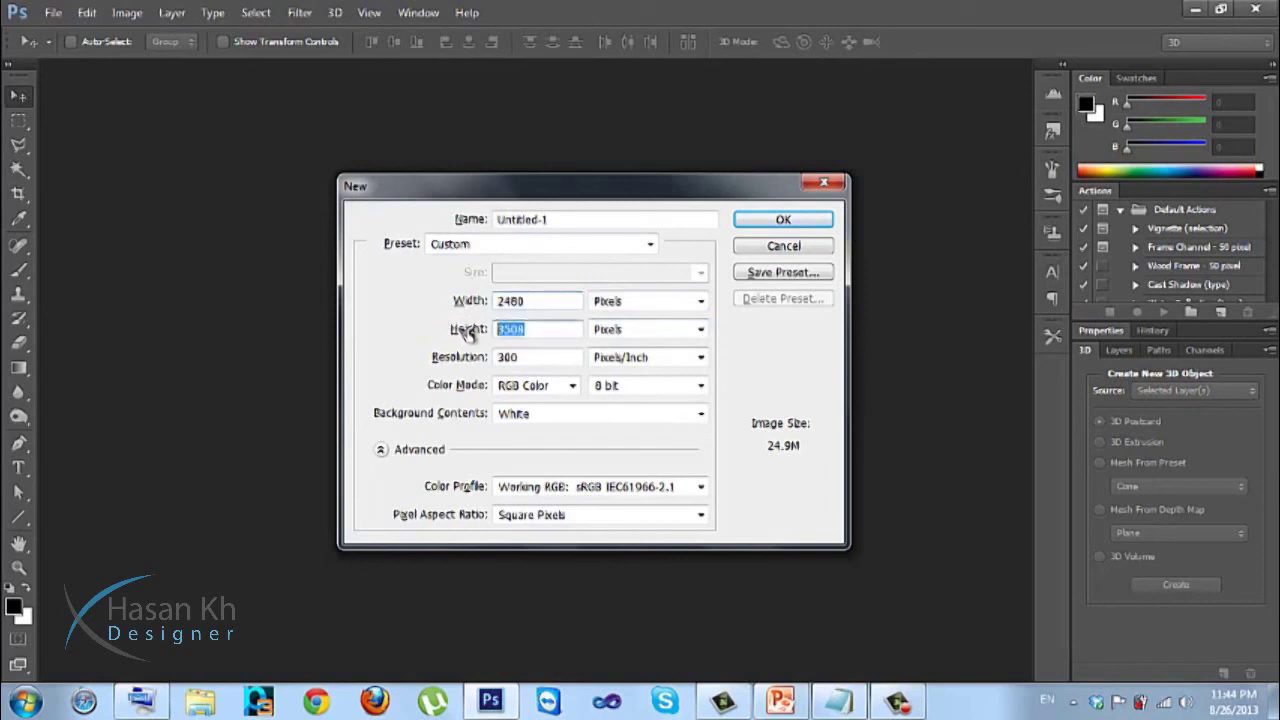
double_click(530, 357)
click(522, 388)
click(522, 390)
click(537, 416)
click(537, 416)
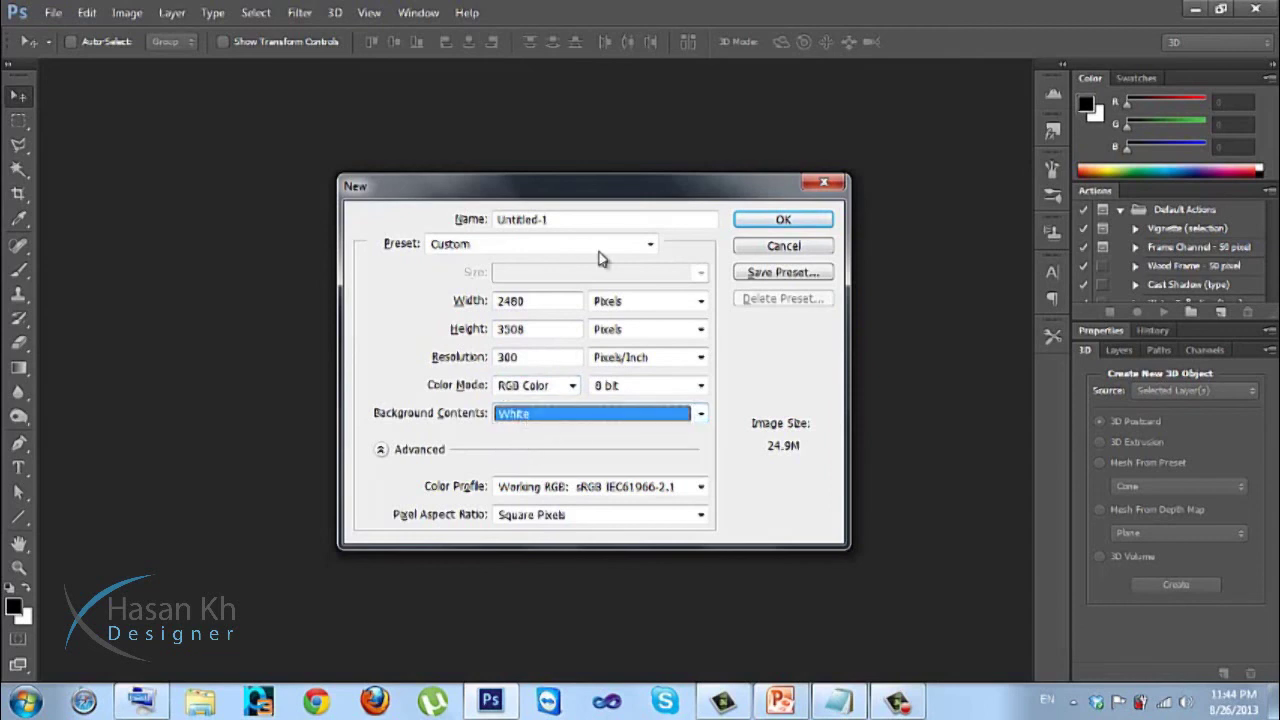
Save the current document settings as a custom preset named "a"
click(753, 273)
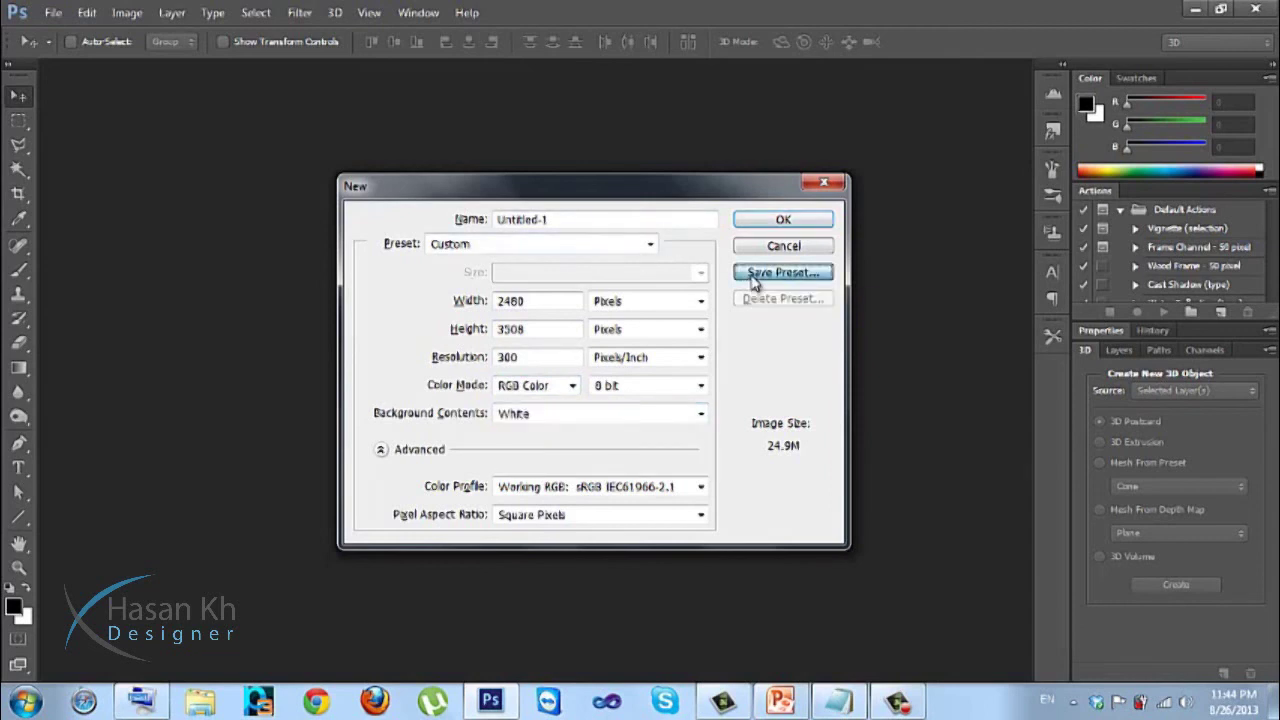
drag(531, 170, 601, 254)
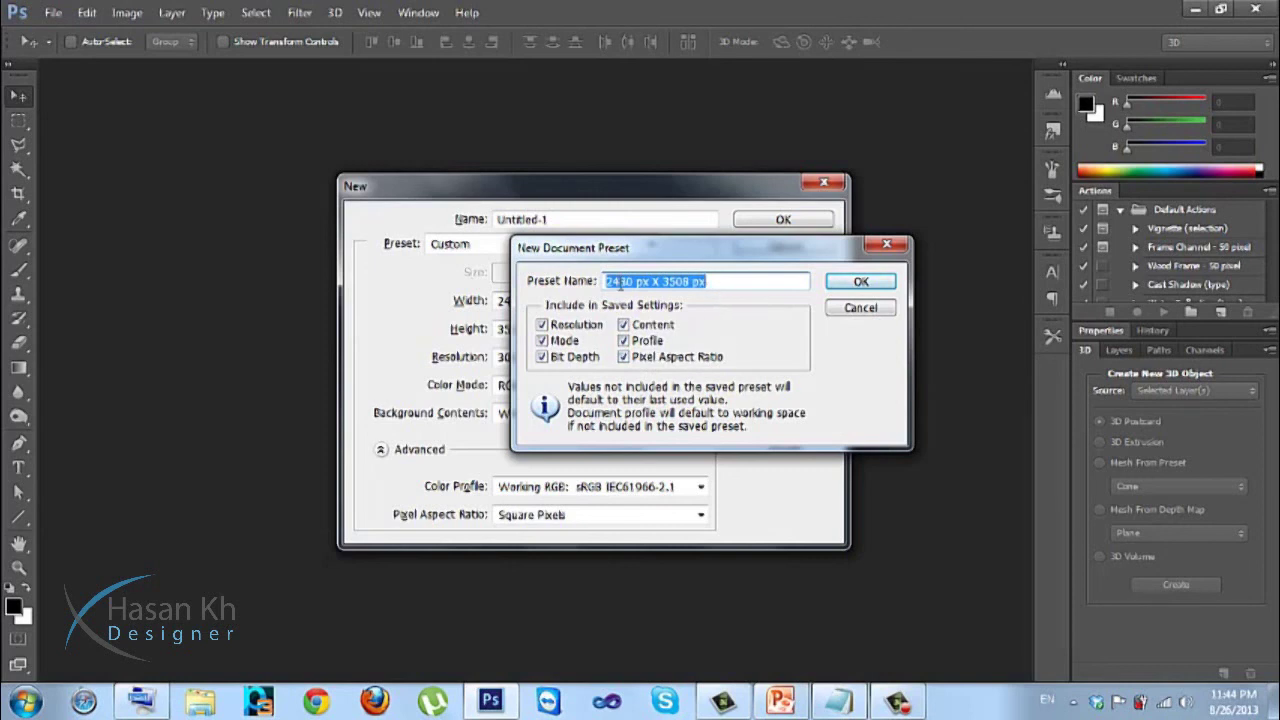
mouse_move(605, 281)
mouse_down()
mouse_move(738, 279)
mouse_move(583, 285)
mouse_up()
click(738, 279)
text(w)
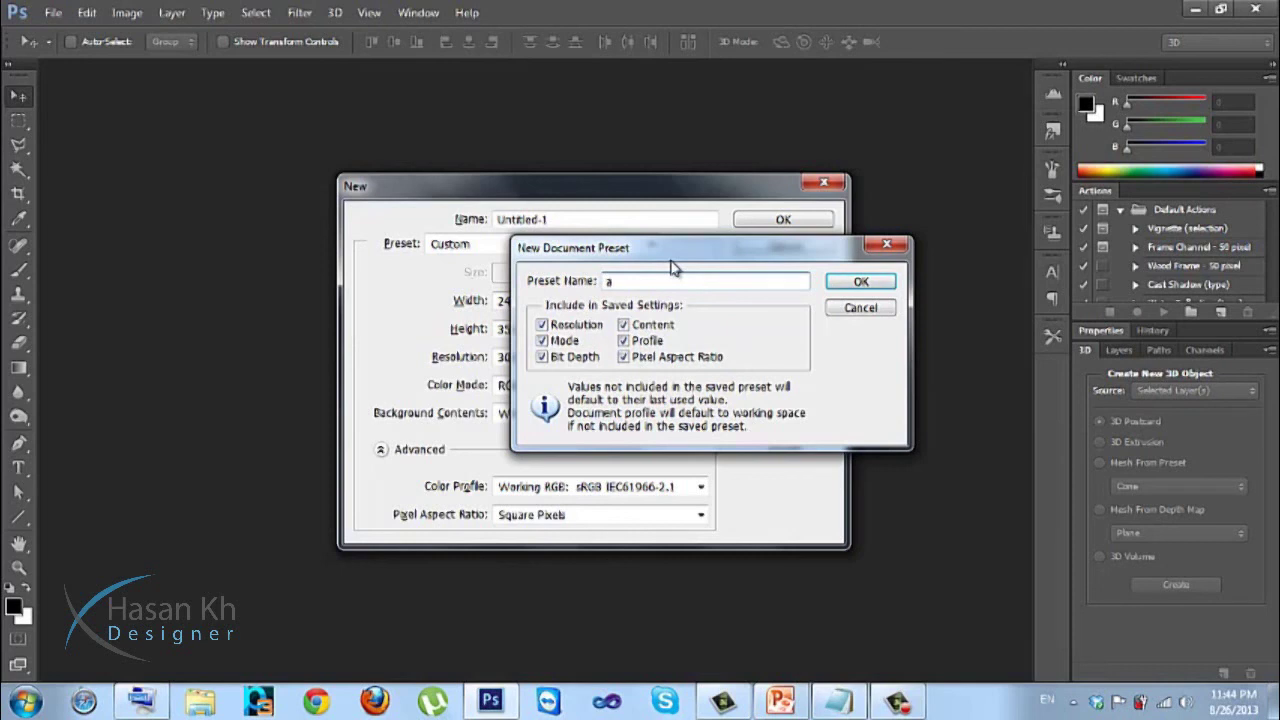
click(880, 283)
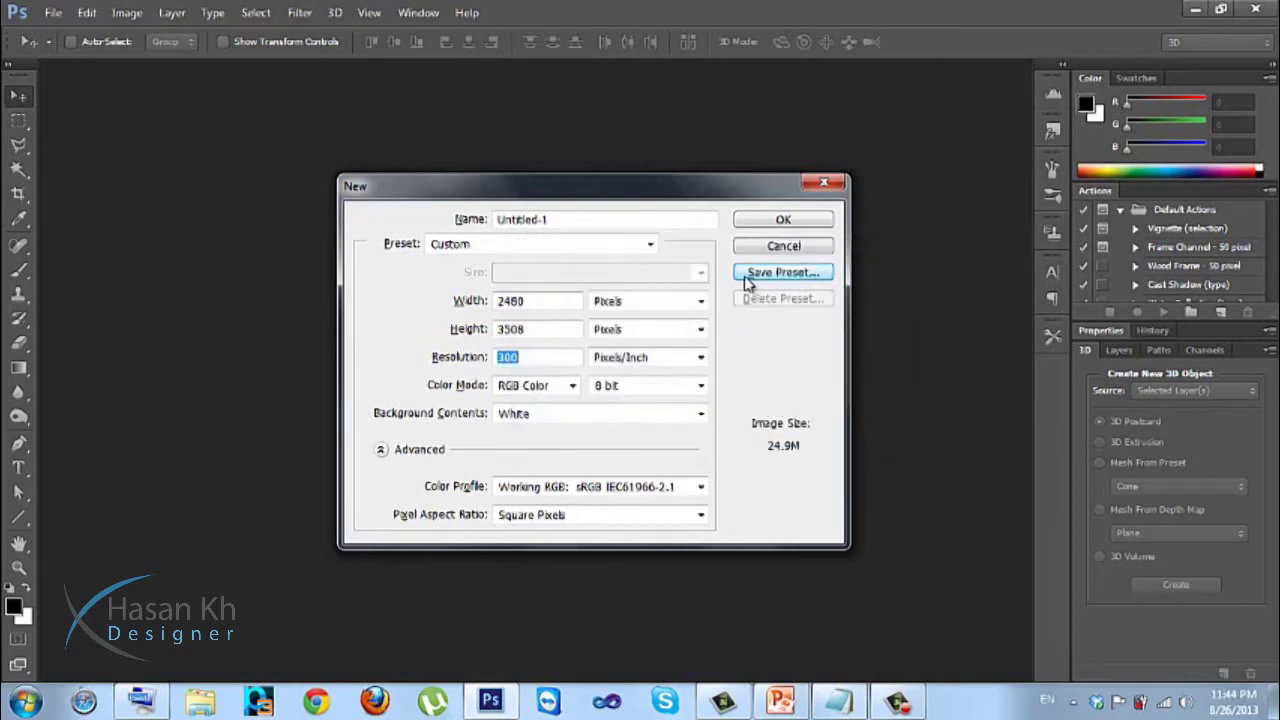
Apply the custom preset "a" to the new document and switch to the Photo preset for comparison
click(651, 245)
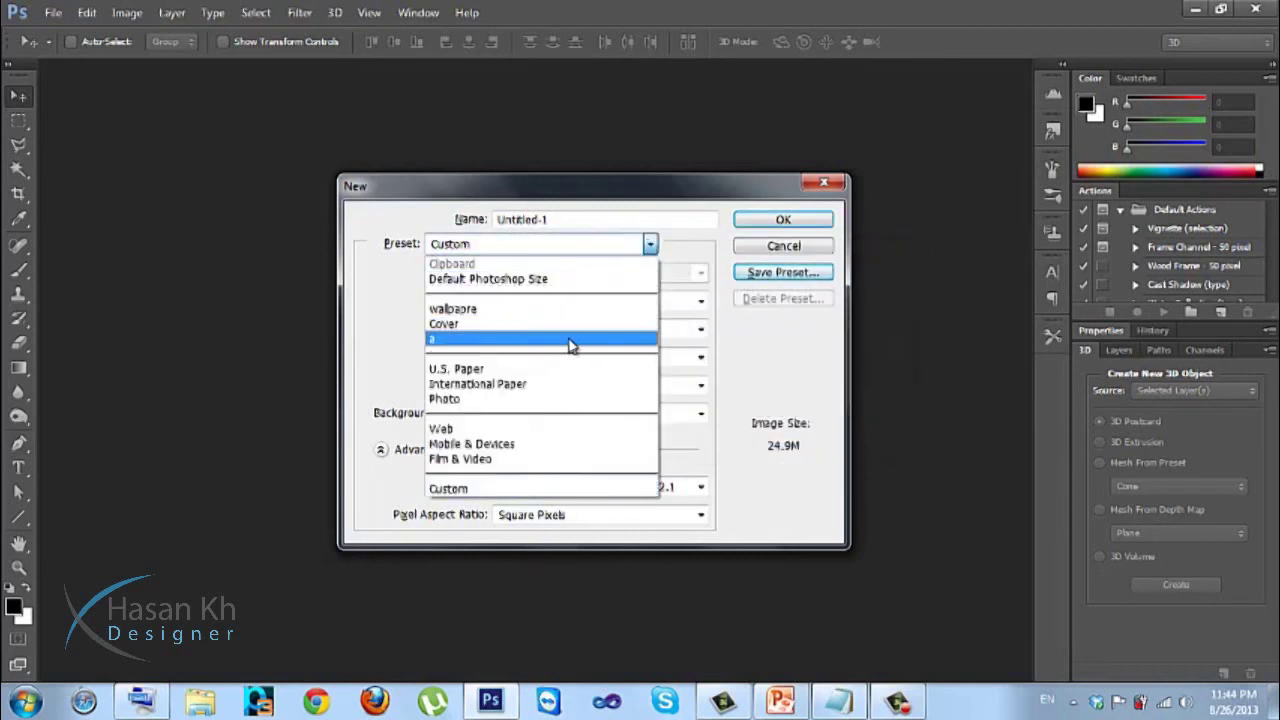
click(490, 340)
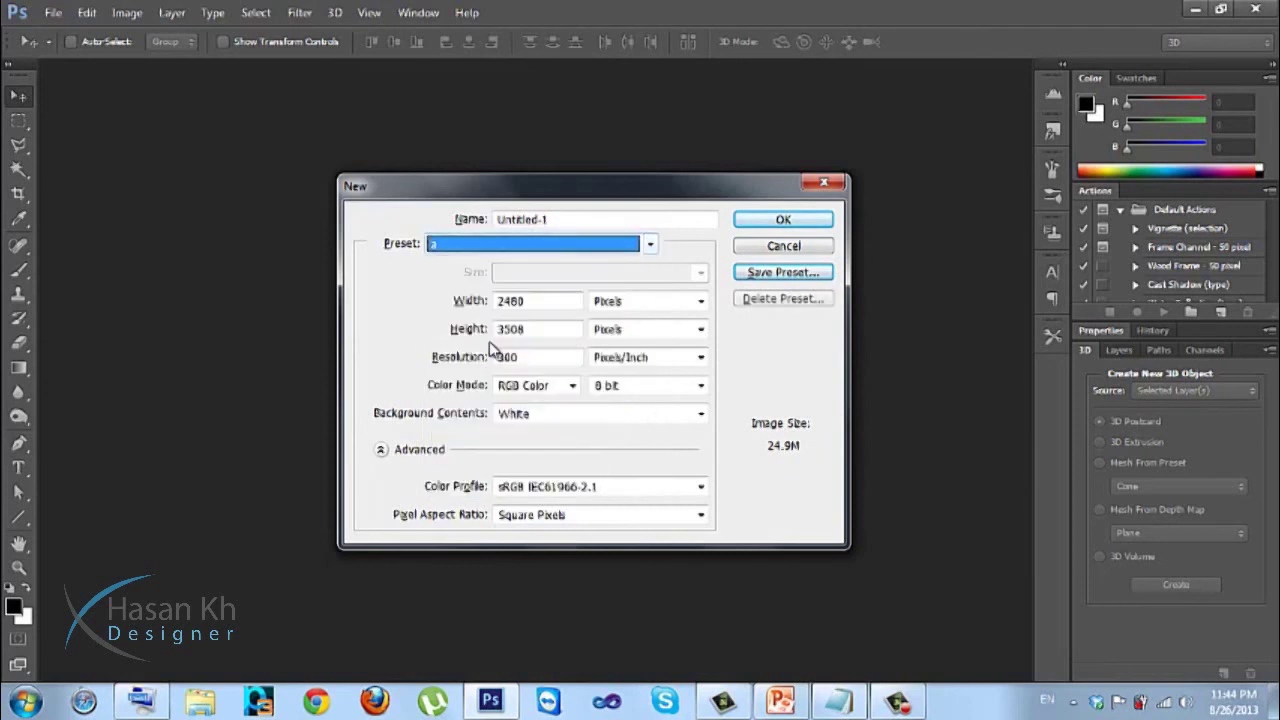
click(566, 255)
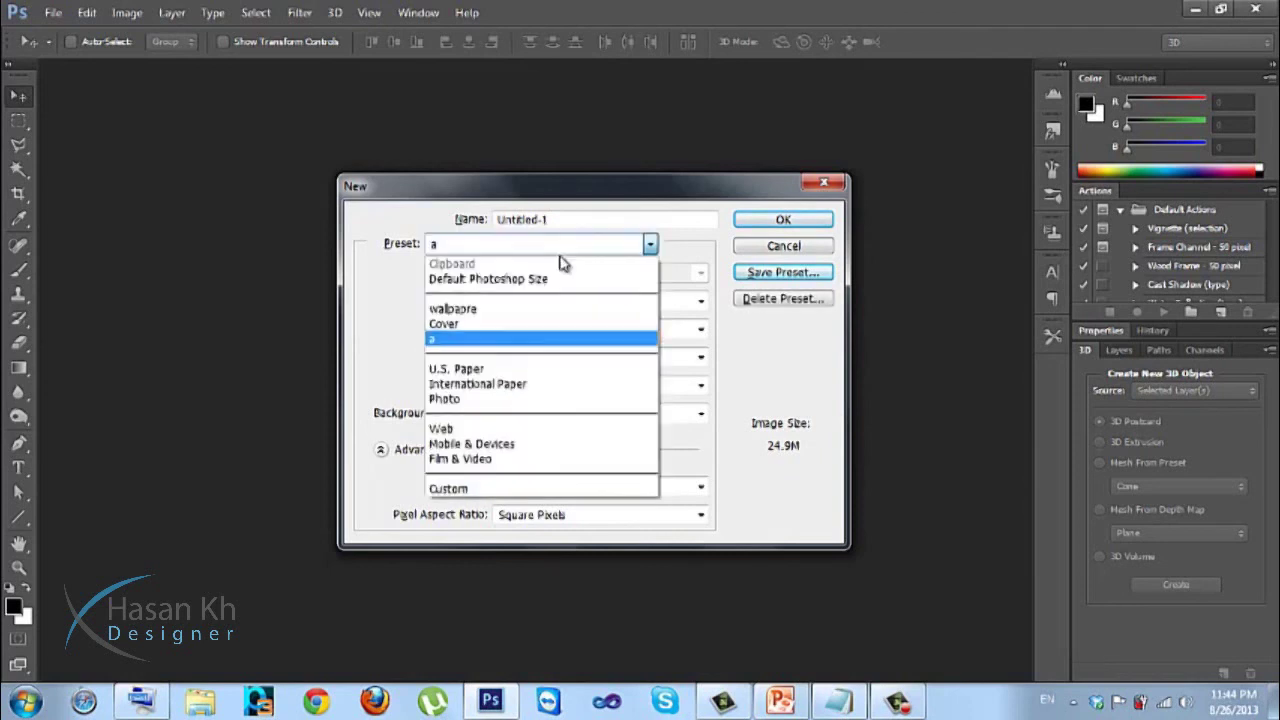
click(490, 340)
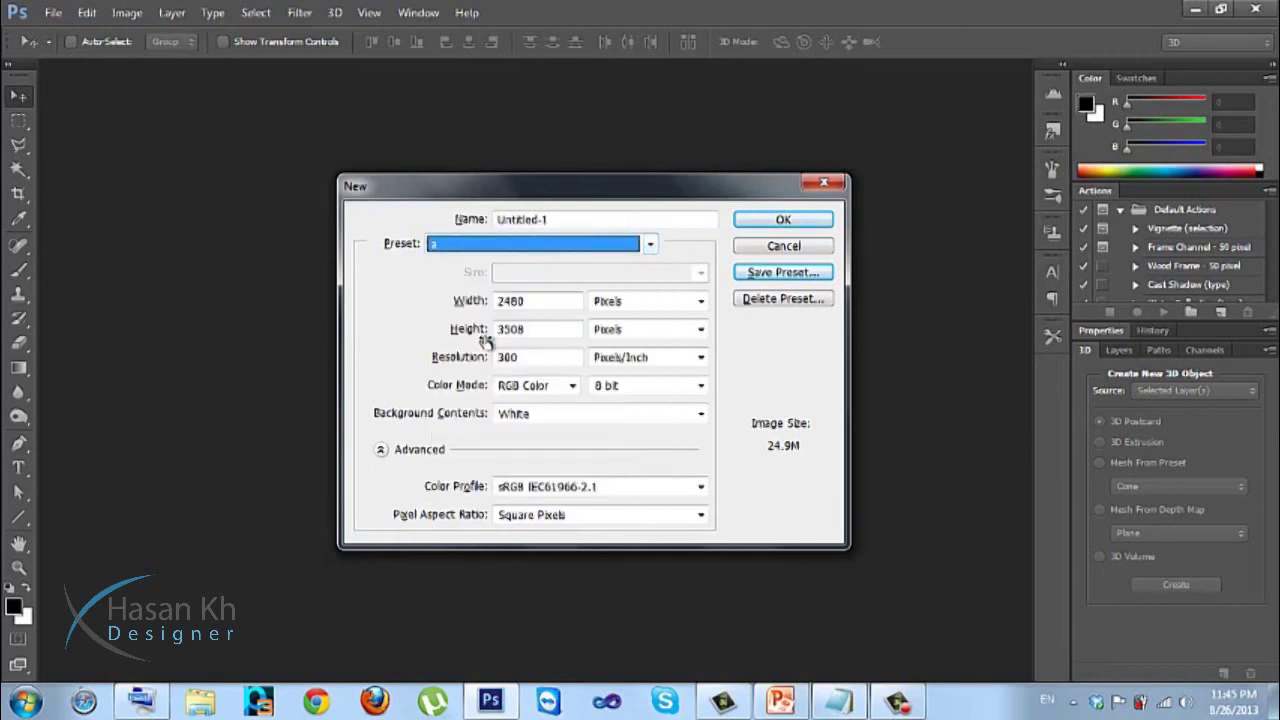
click(530, 250)
click(490, 399)
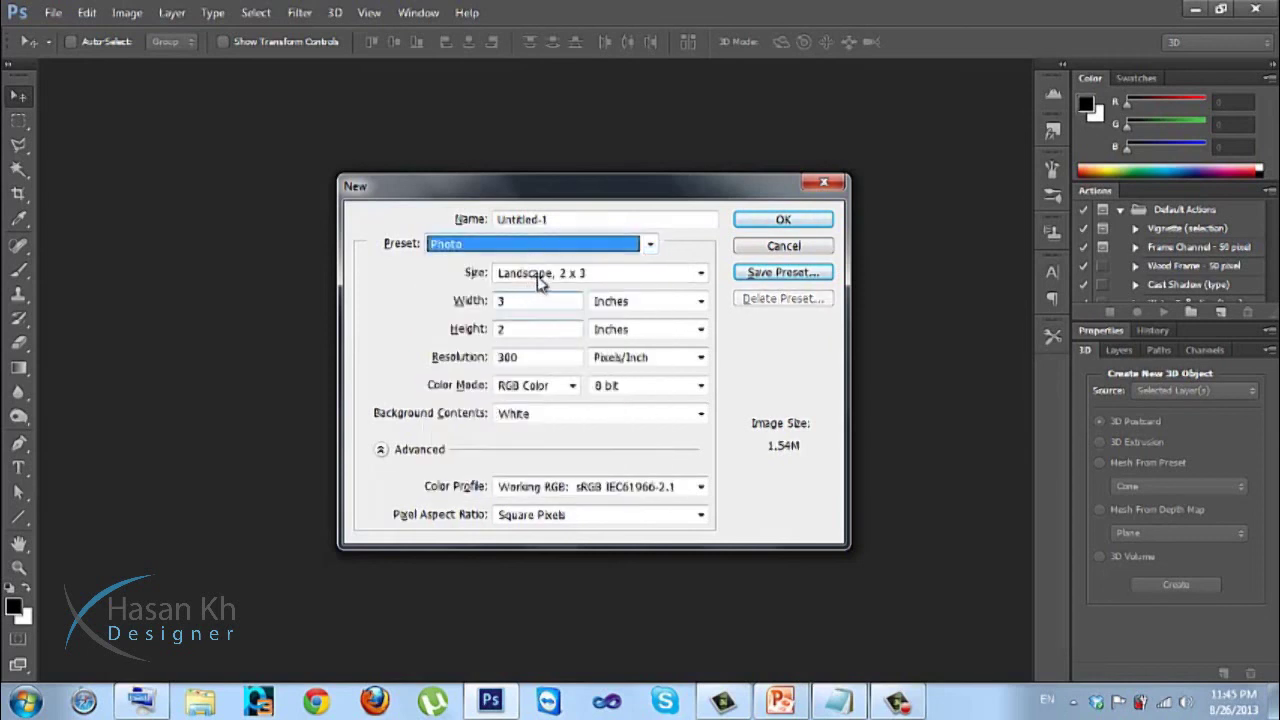
Reselect the custom preset "a" and delete it from the saved presets
click(470, 244)
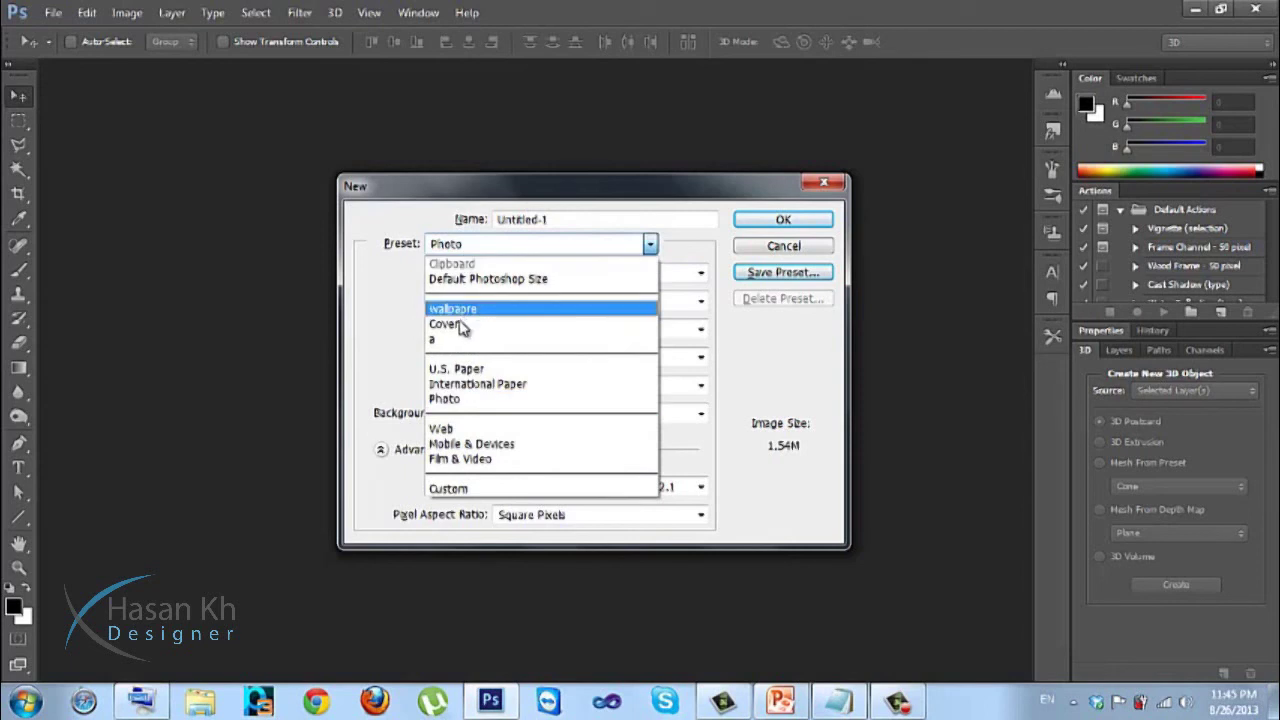
click(454, 343)
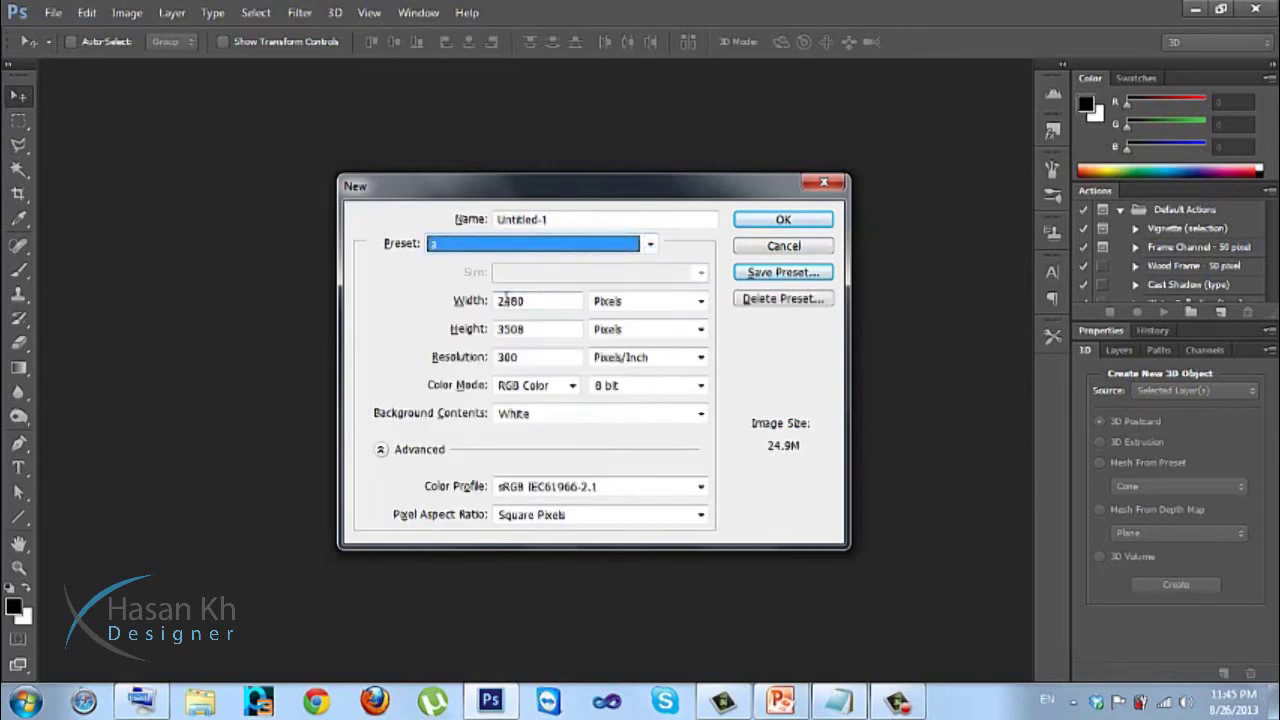
click(754, 299)
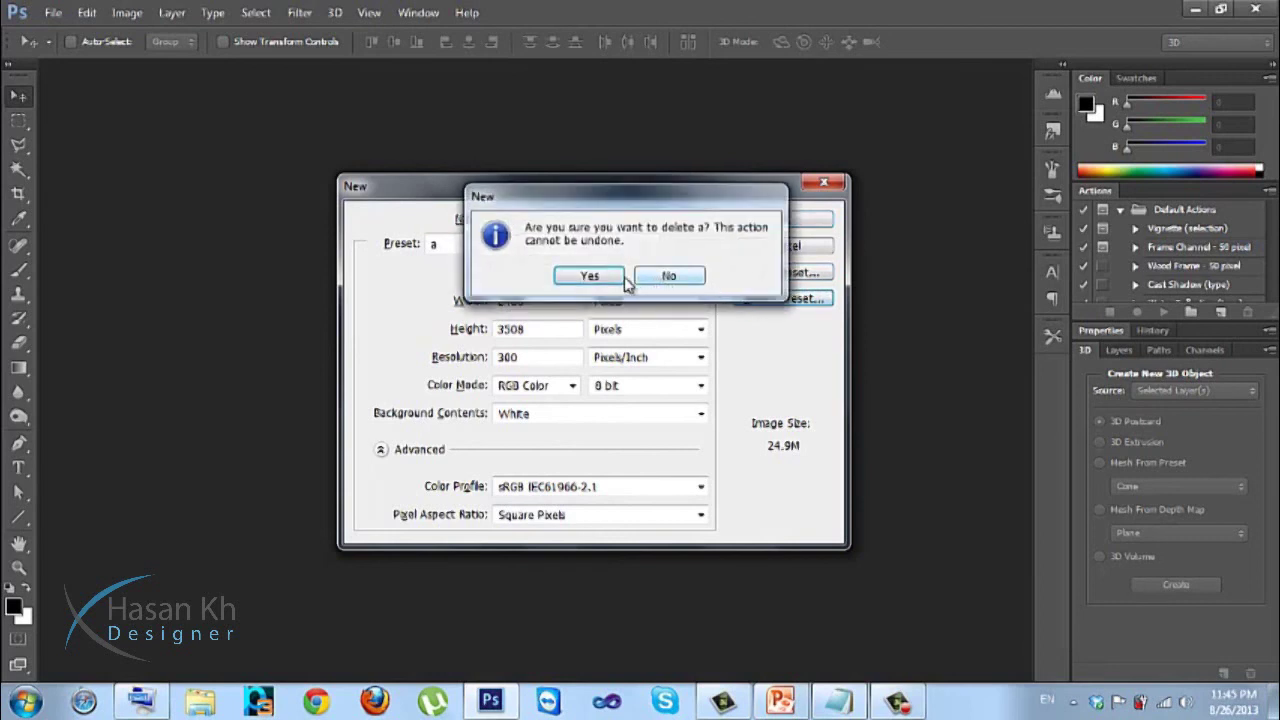
click(592, 278)
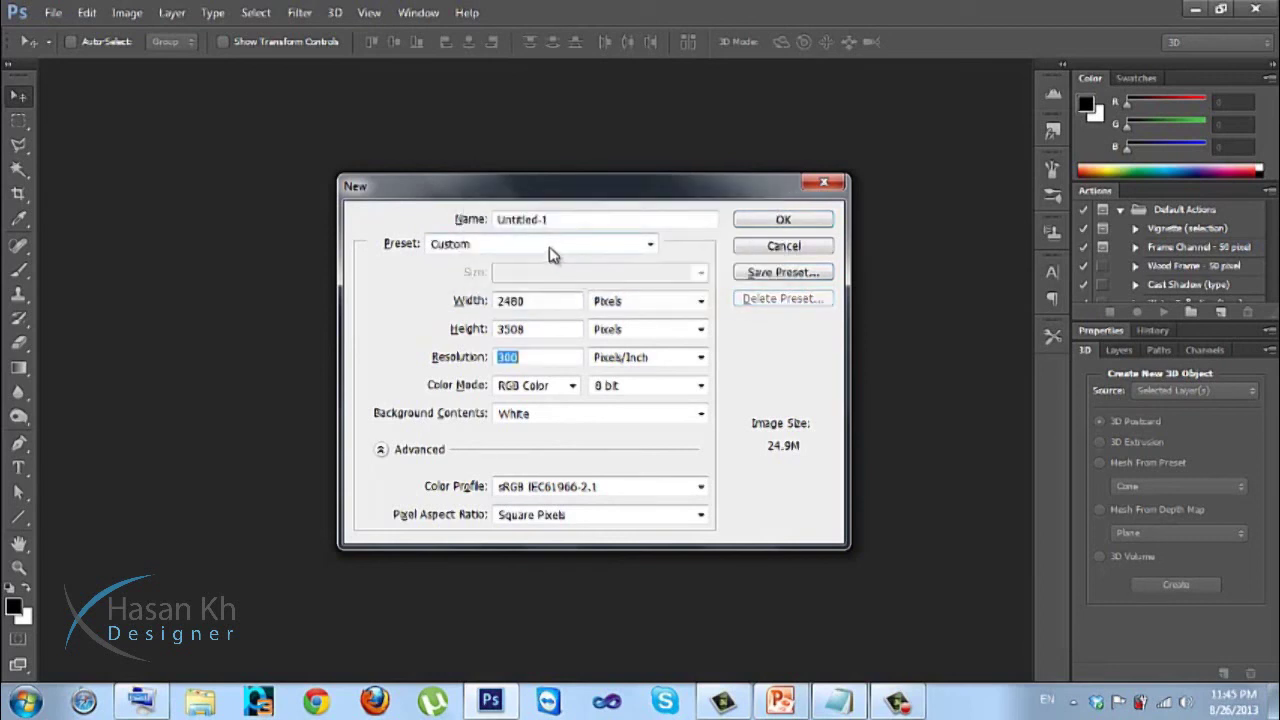
Create a new document from the "wallpapre" preset, 1366 x 768 pixels at 300 pixels/inch in RGB color
click(550, 254)
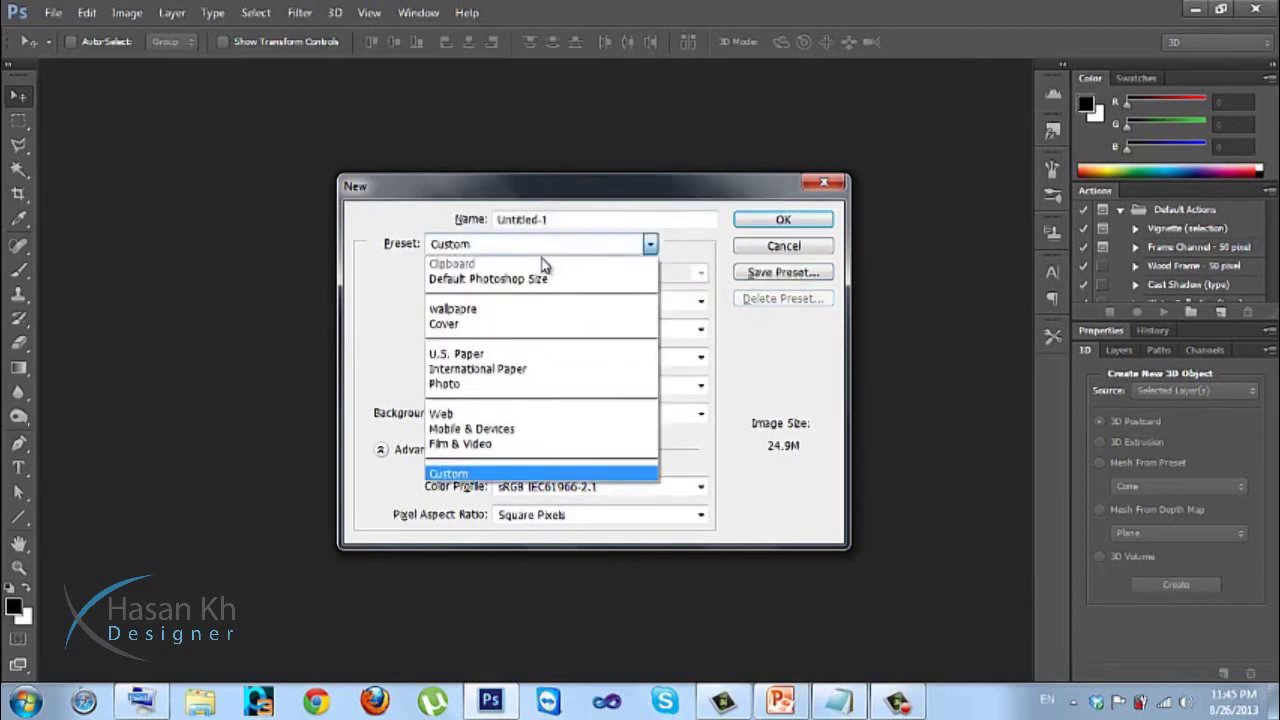
click(465, 310)
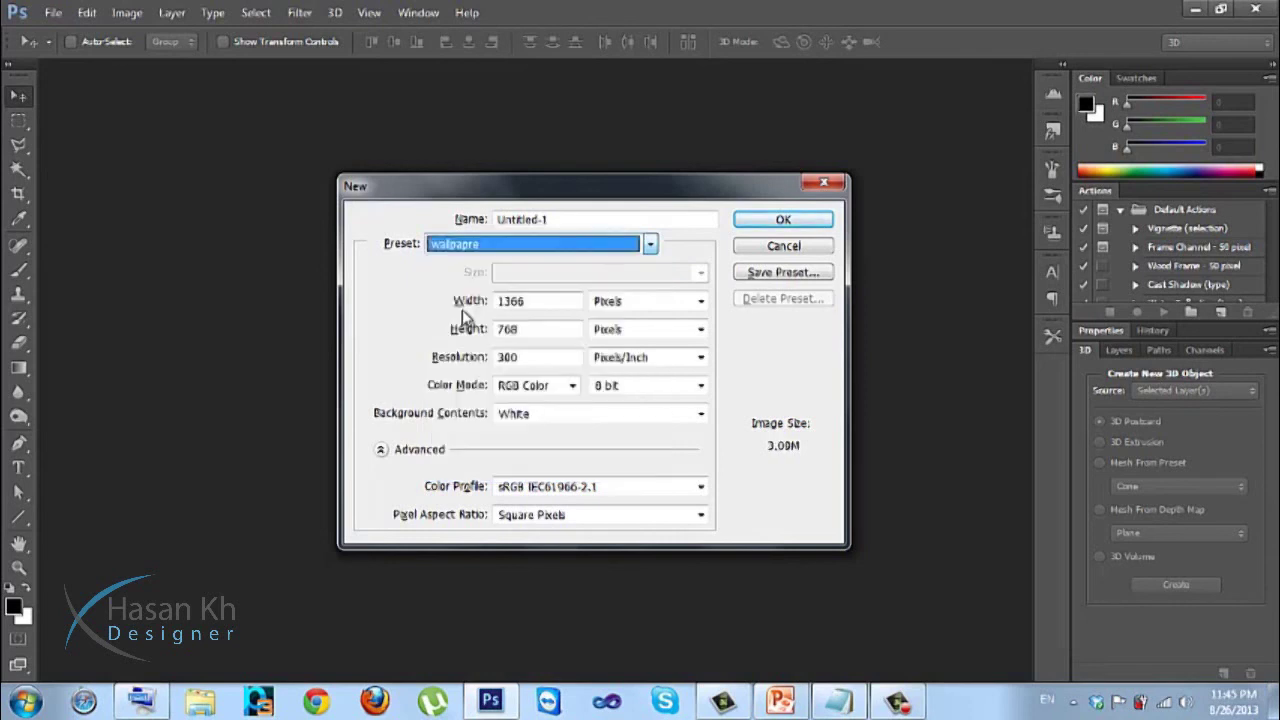
double_click(534, 300)
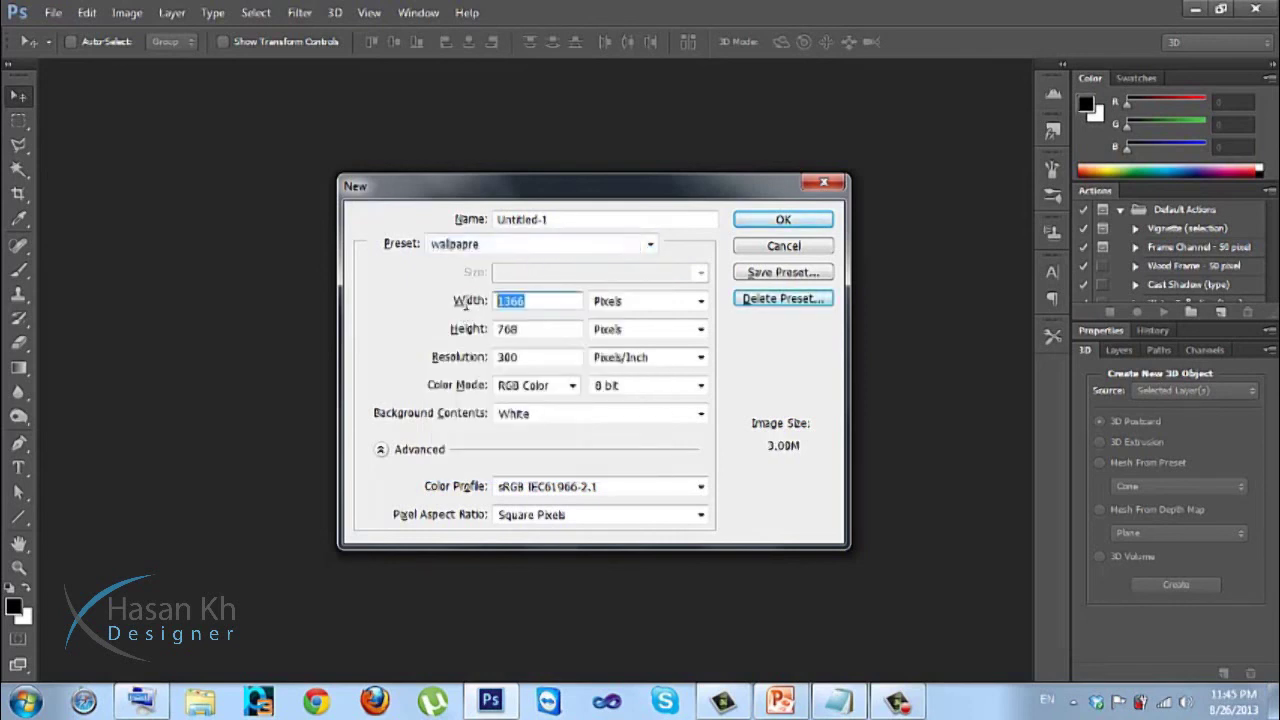
drag(531, 330, 497, 333)
click(518, 354)
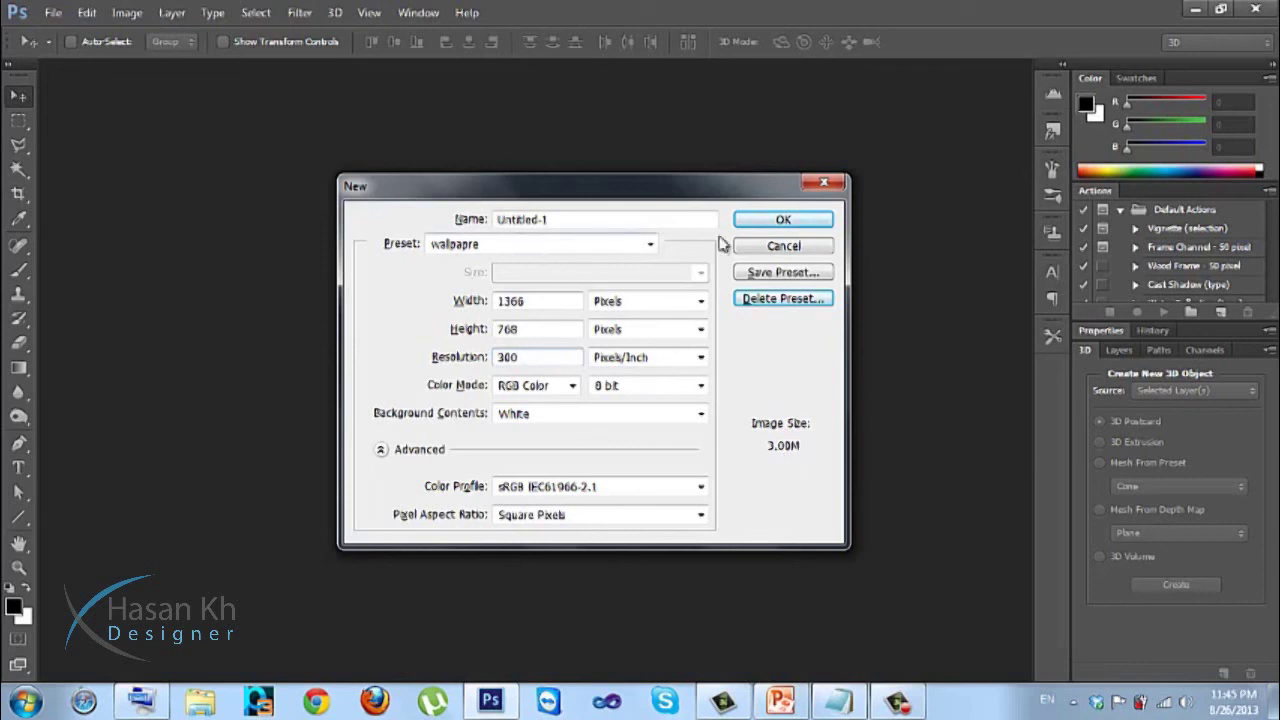
click(759, 229)
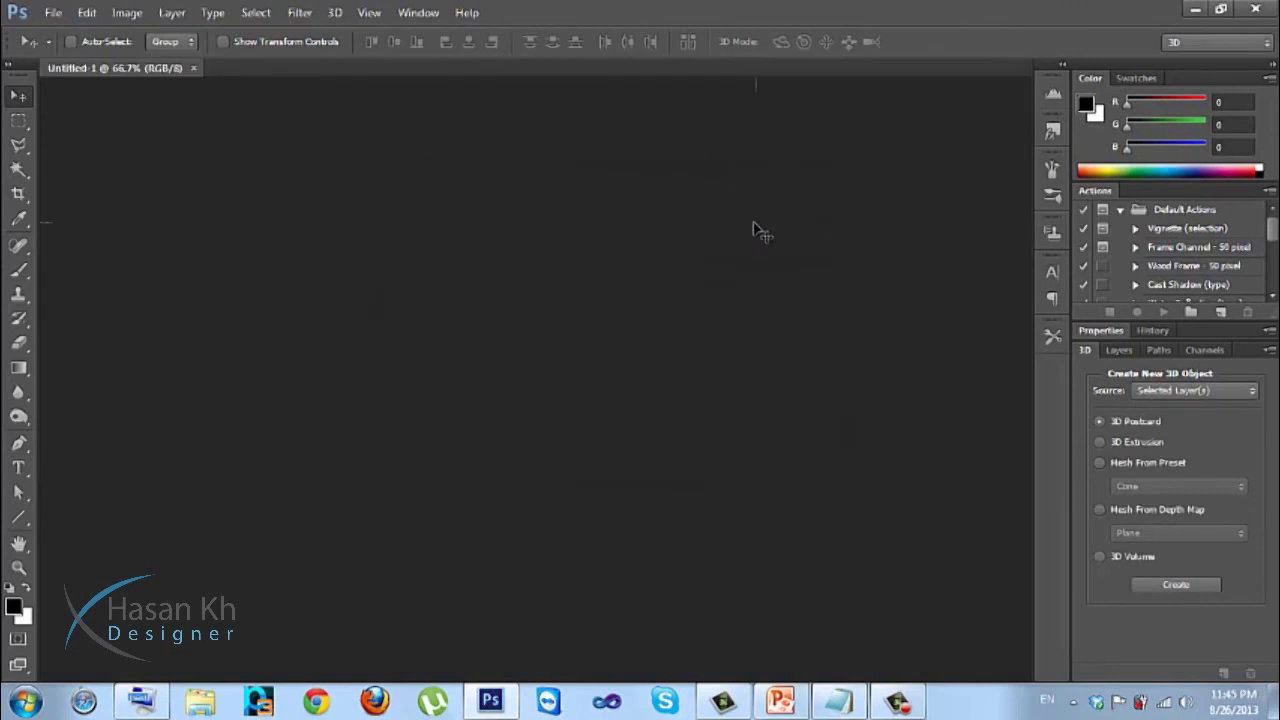